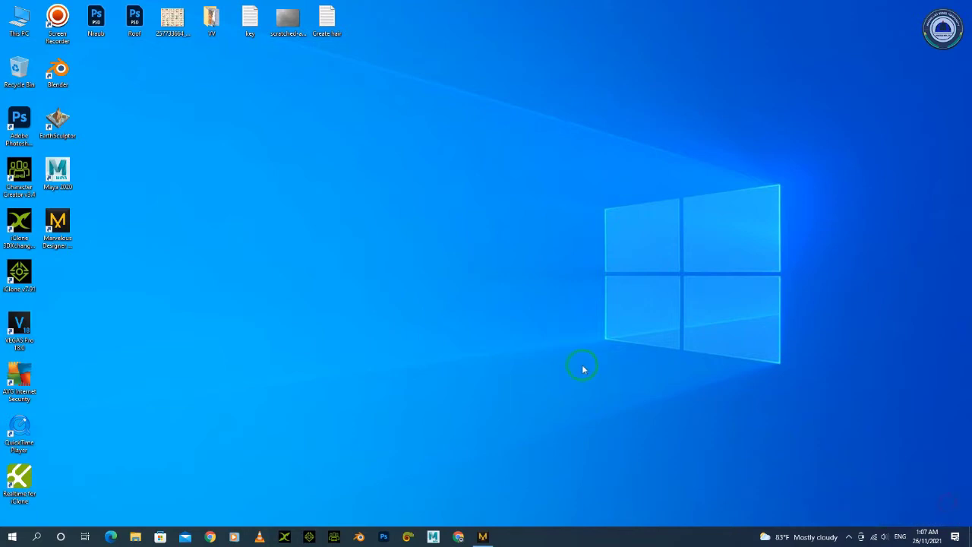
right_click(416, 172)
left_click(440, 200)
right_click(405, 161)
left_click(422, 192)
left_click(60, 220)
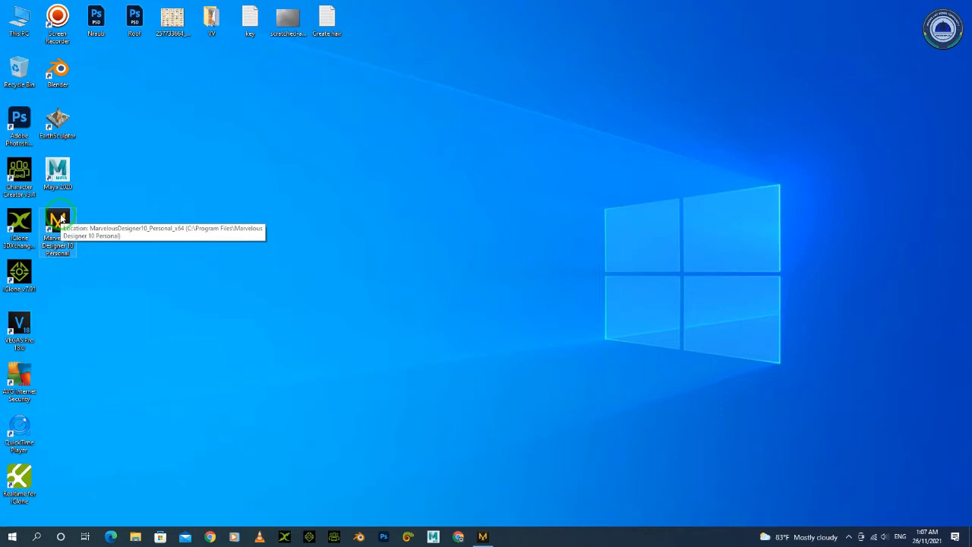
left_click_drag(106, 297, 46, 207)
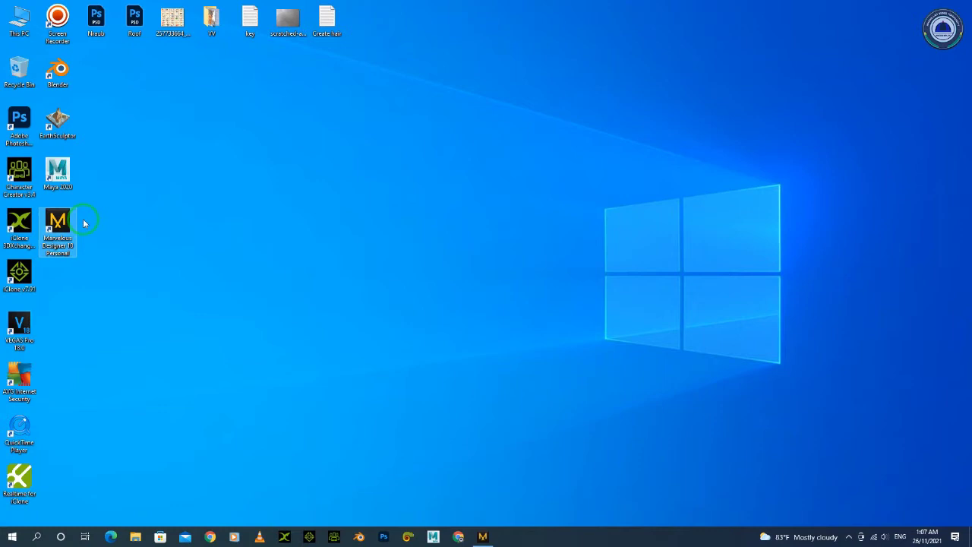
left_click(57, 173)
left_click(65, 82)
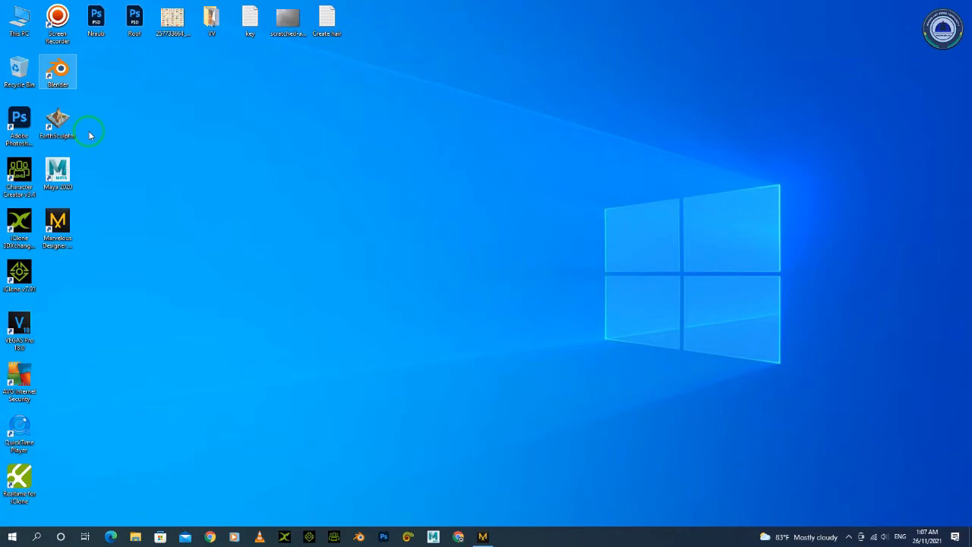
left_click_drag(32, 305, 9, 179)
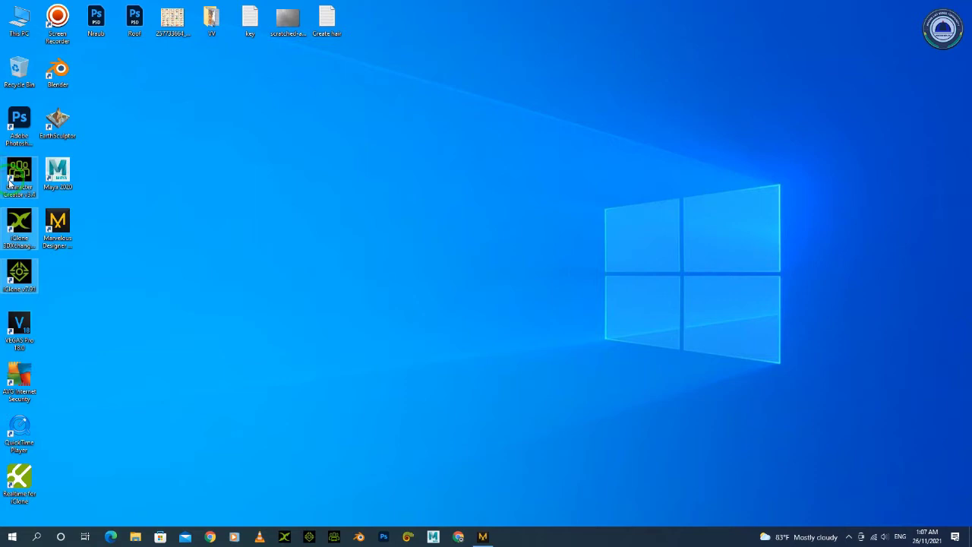
left_click(152, 172)
right_click(340, 145)
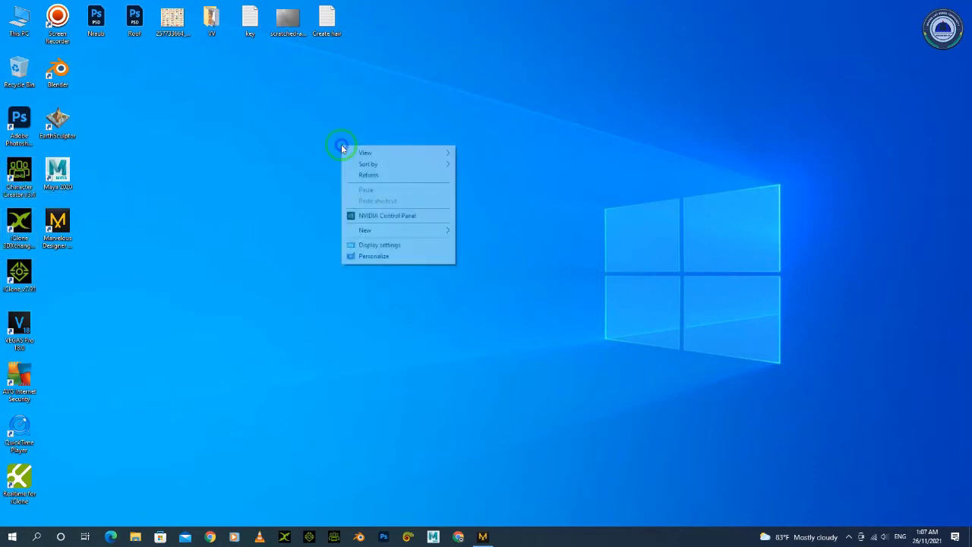
left_click(361, 176)
right_click(361, 177)
left_click(376, 189)
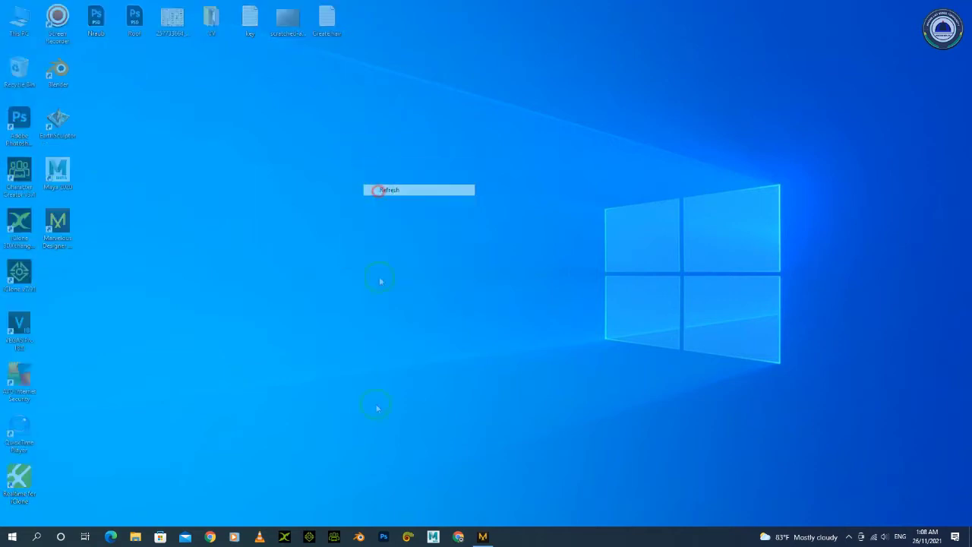
- Switch to Marvelous Designer and check its version and license information
left_click(486, 536)
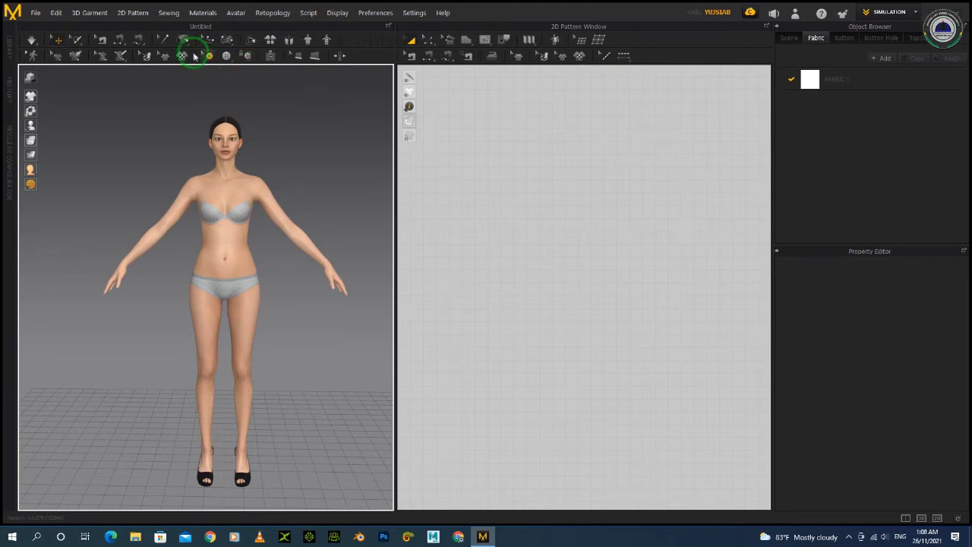
left_click(443, 13)
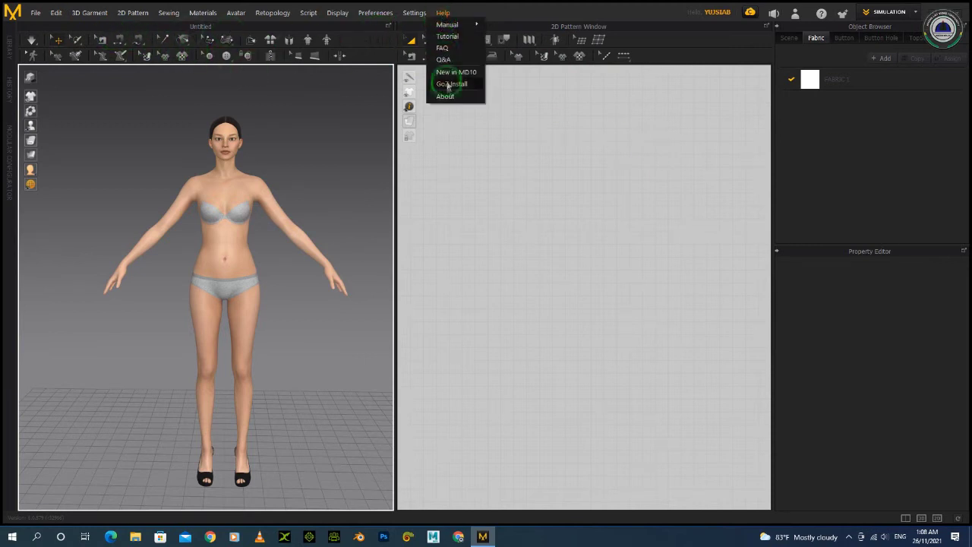
left_click(445, 96)
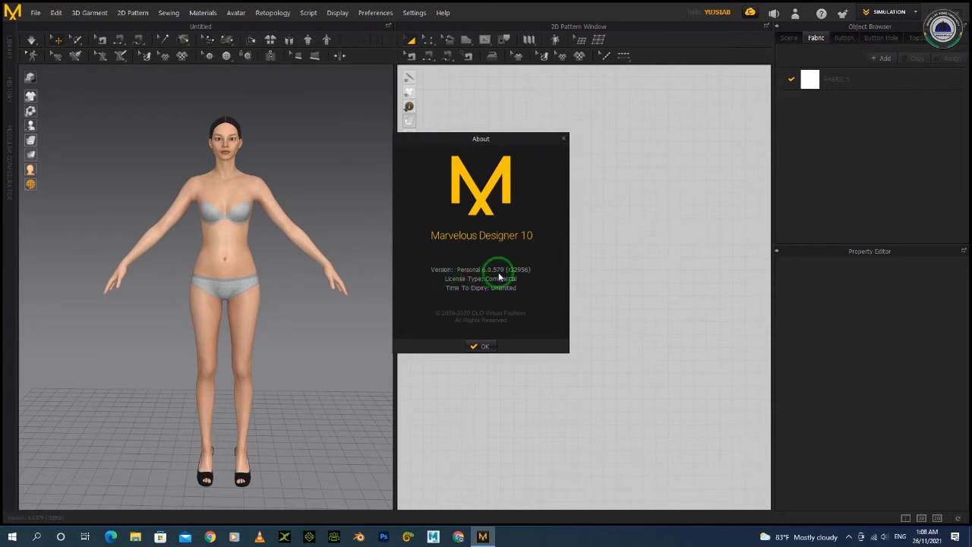
left_click(483, 347)
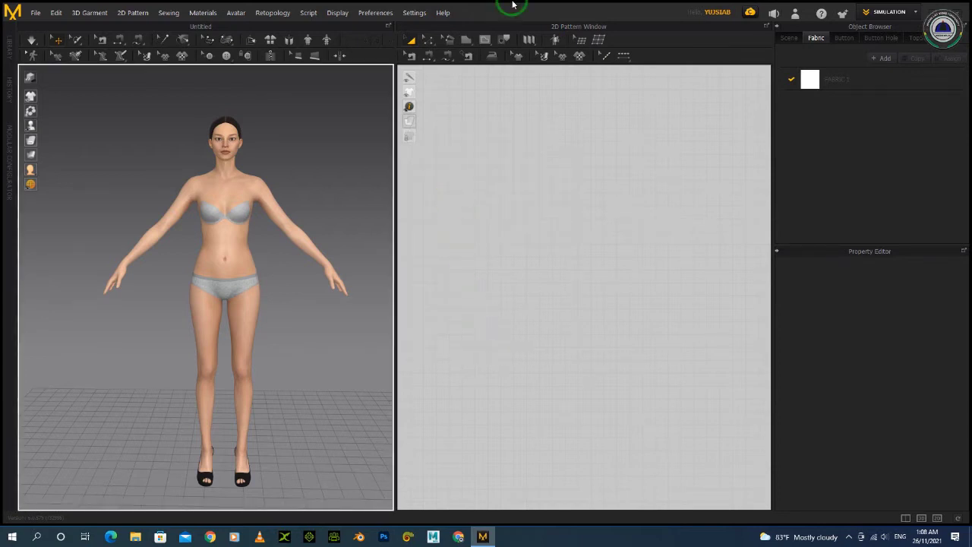
- Examine the file commands, including the Save As options for projects, garments, avatars and poses
left_click(433, 43)
left_click_drag(433, 43, 703, 65)
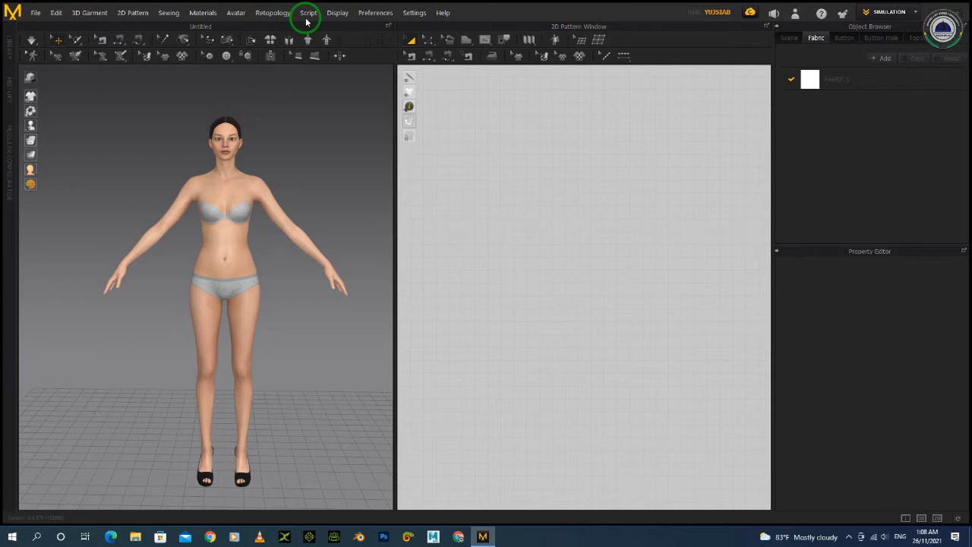
left_click(34, 13)
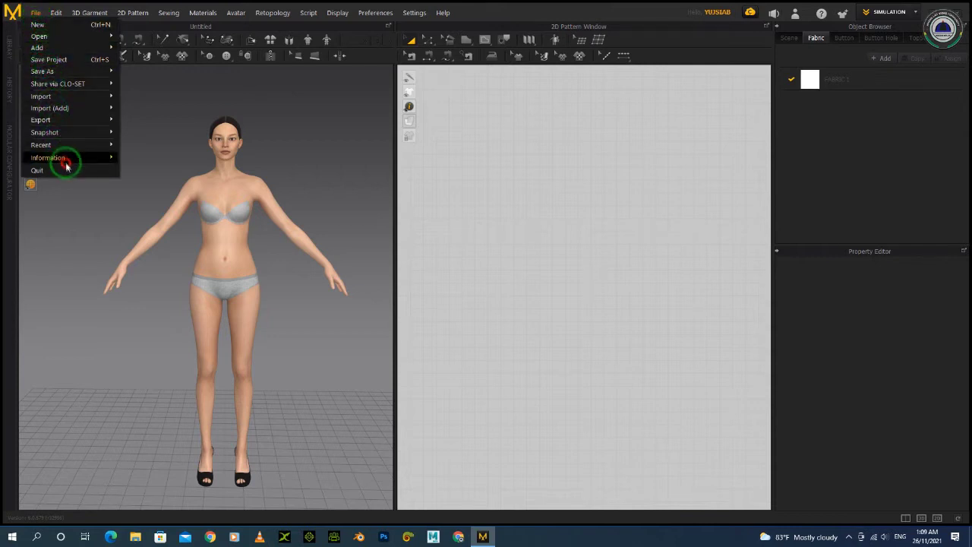
left_click(98, 71)
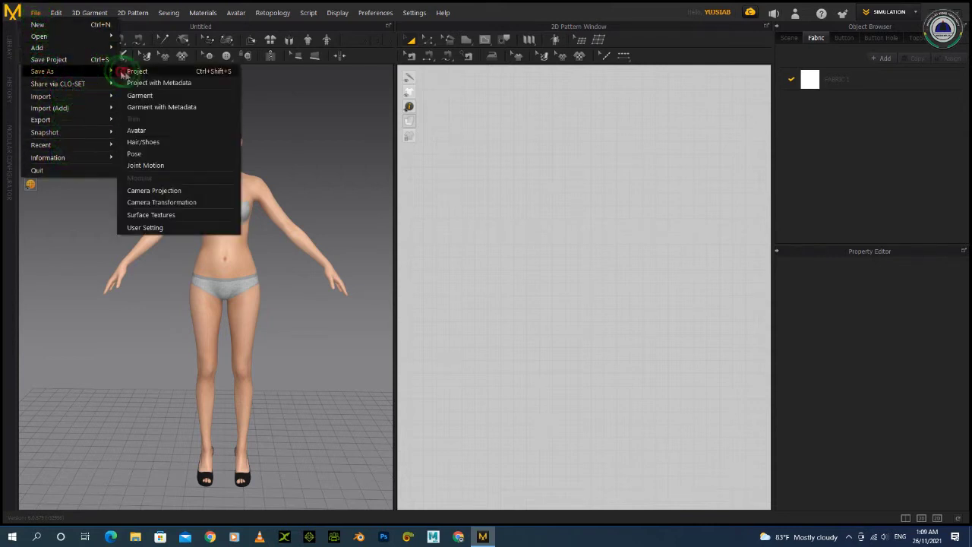
left_click(89, 83)
left_click(98, 72)
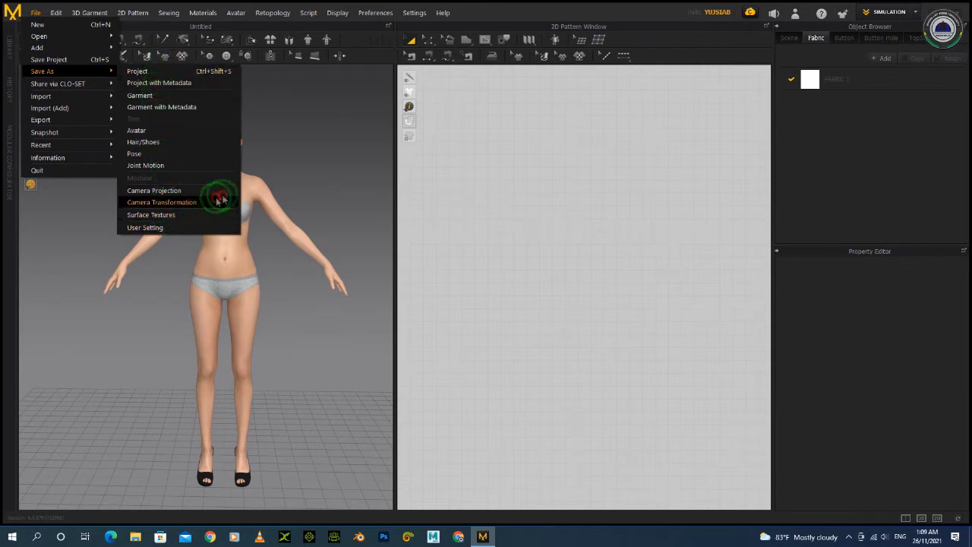
- Select the avatar's torso mesh and bring the full avatar silhouette into view in the 2D pattern window
left_click(233, 116)
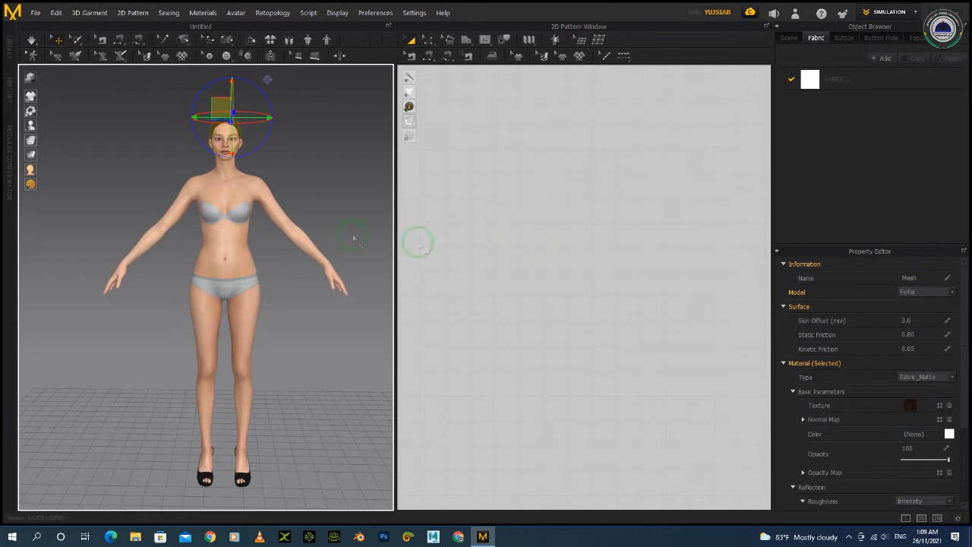
left_click(240, 191)
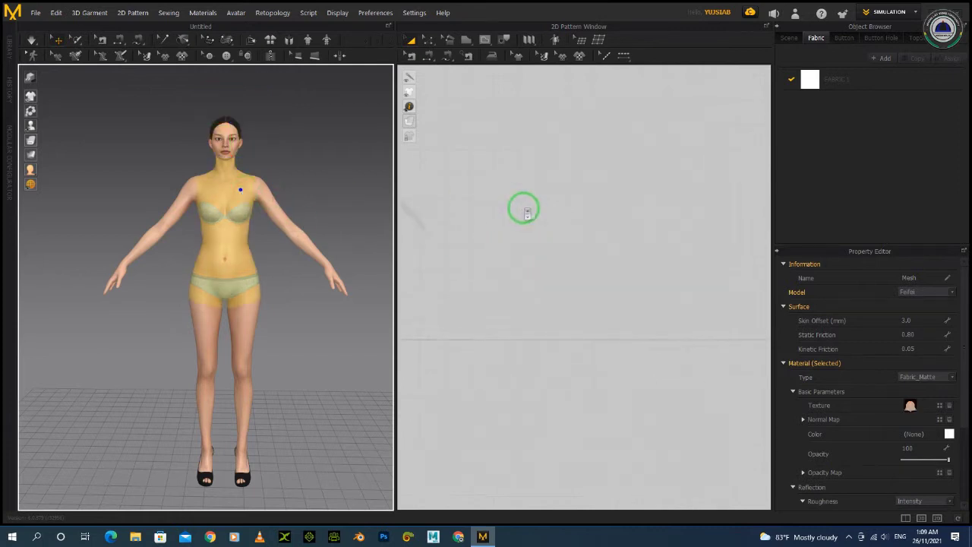
left_click(486, 219)
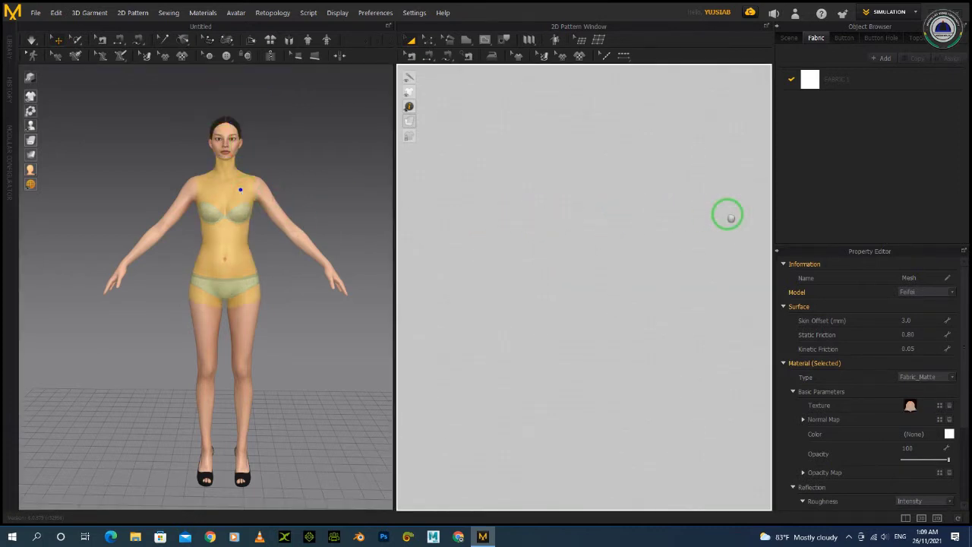
scroll(541, 234, "down", 4)
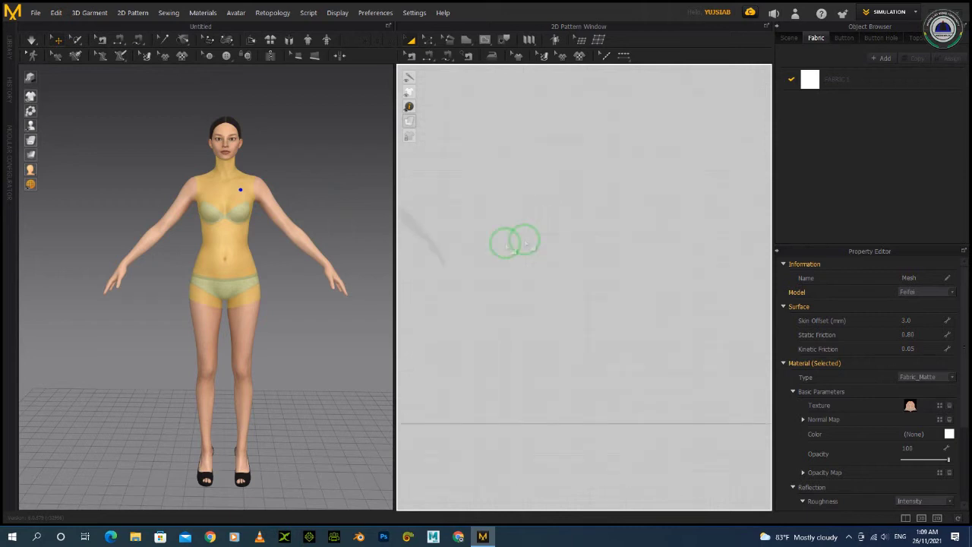
right_click_drag(453, 243, 673, 254)
scroll(610, 215, "up", 5)
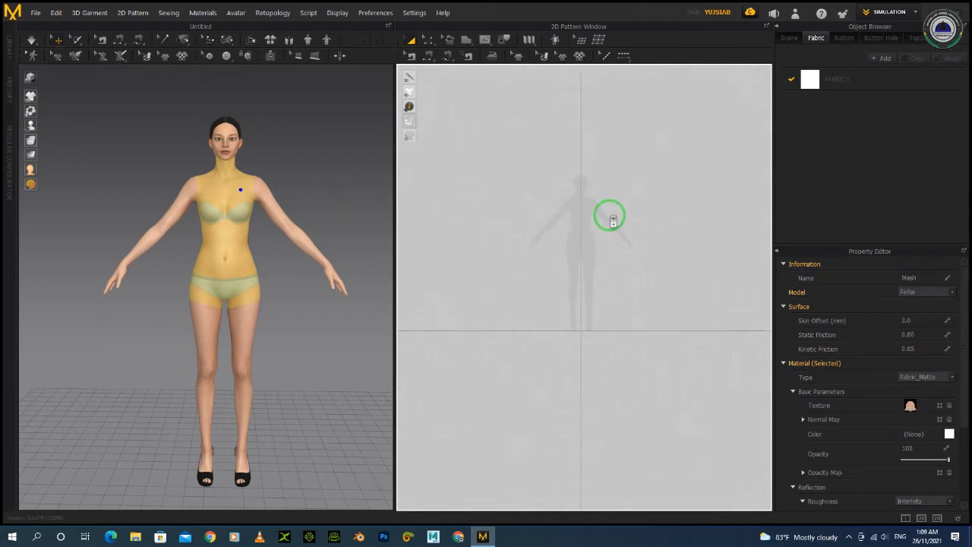
scroll(486, 199, "up", 1)
scroll(496, 182, "down", 3)
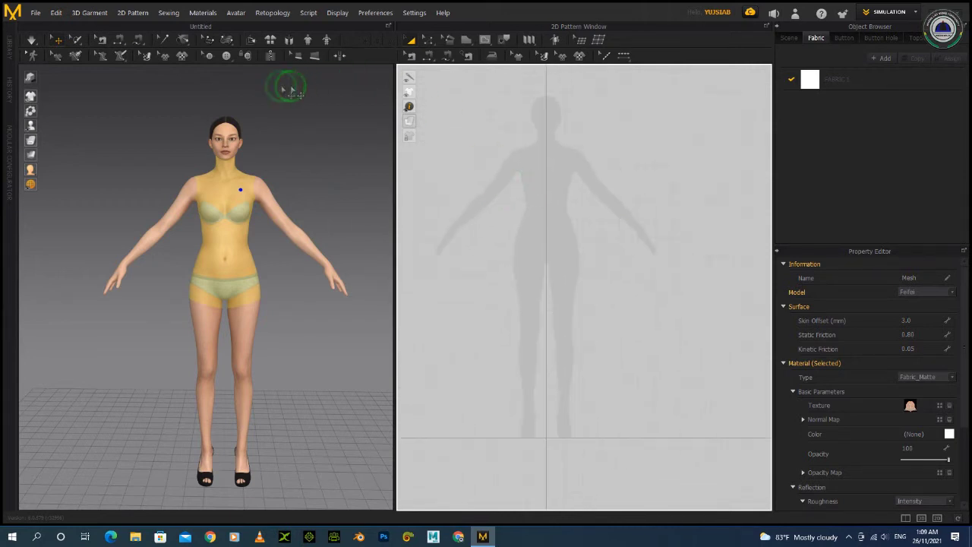
- Examine the edit, settings and script commands and the polygon, rectangle and ellipse pattern tools
left_click(56, 13)
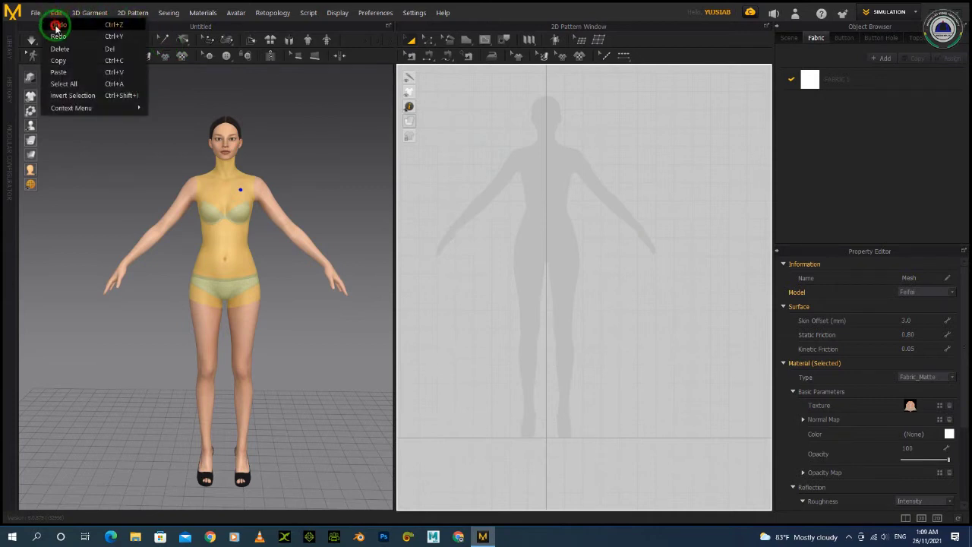
left_click(91, 108)
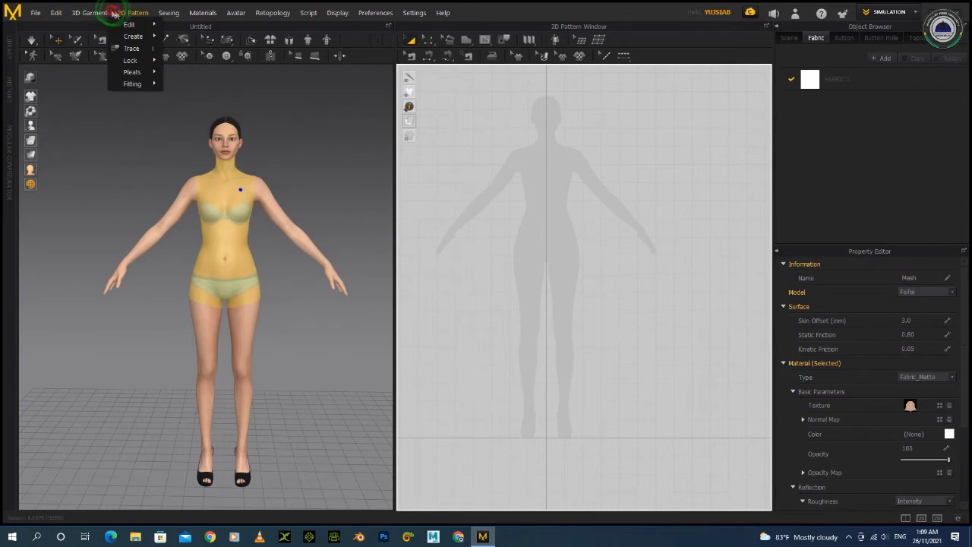
mouse_move(403, 21)
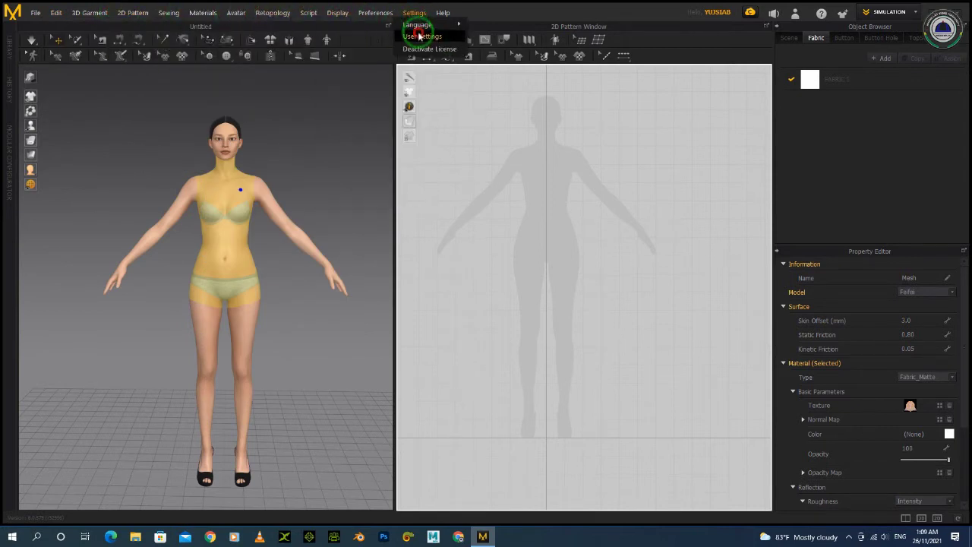
mouse_move(368, 23)
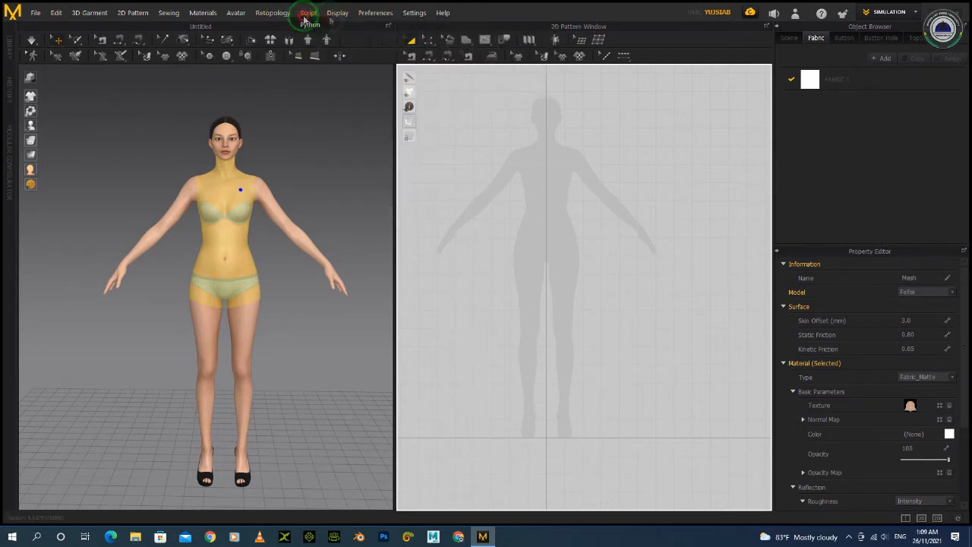
left_click(542, 193)
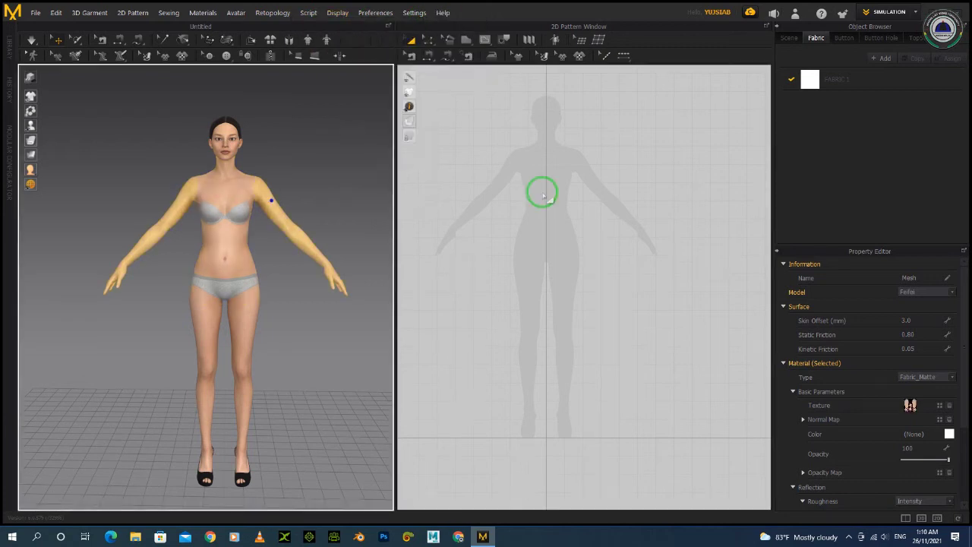
left_click(463, 40)
left_click(478, 69)
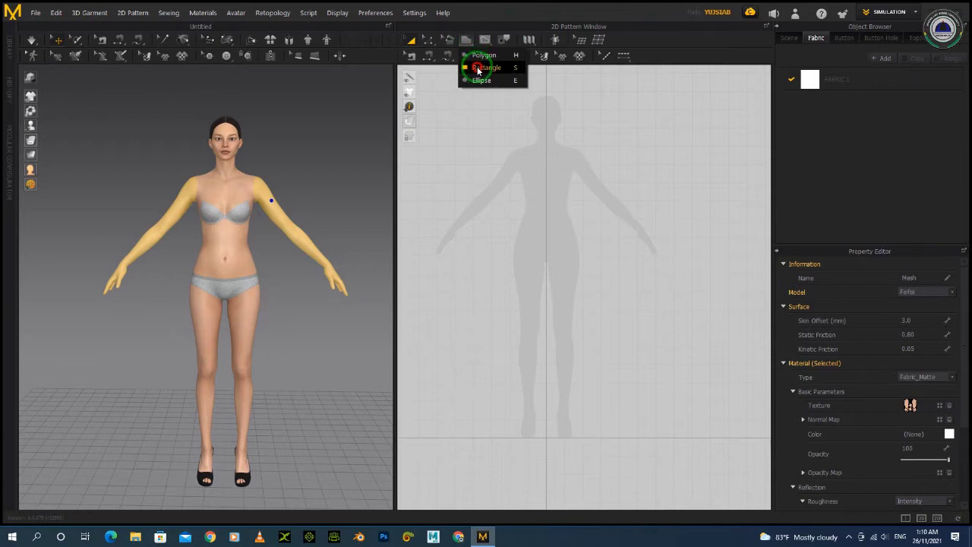
left_click(580, 81)
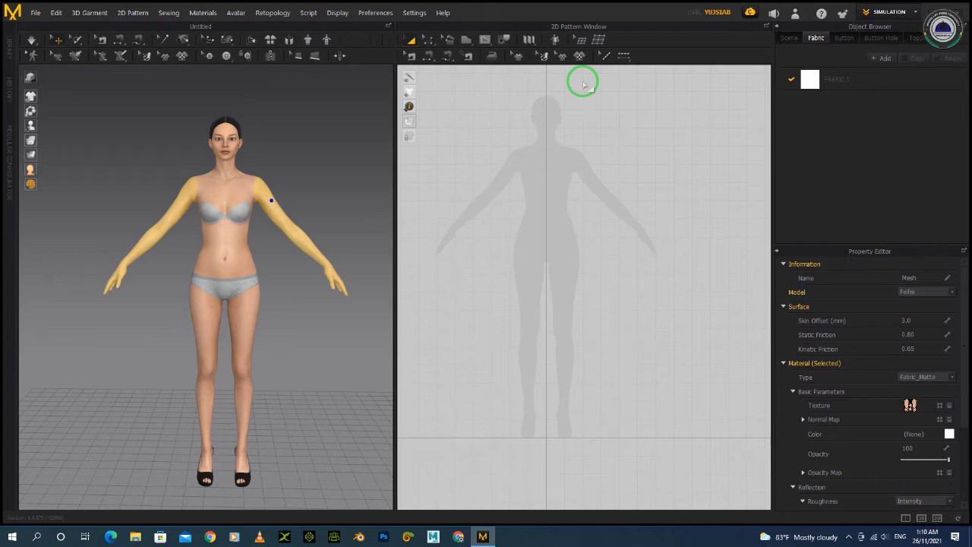
left_click(213, 176)
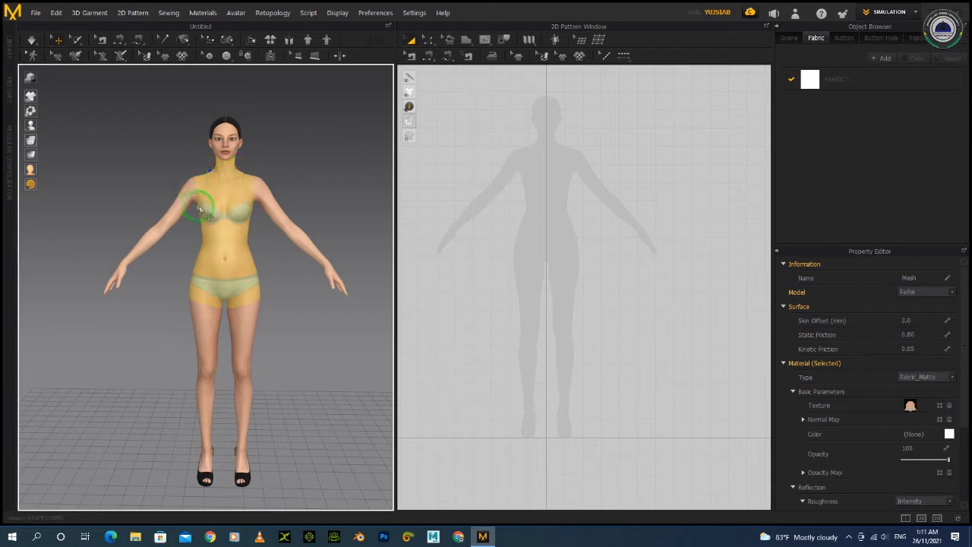
- Review the 3D garment commands with their measurement tools, and the 2D pattern, sewing and materials commands
left_click(54, 13)
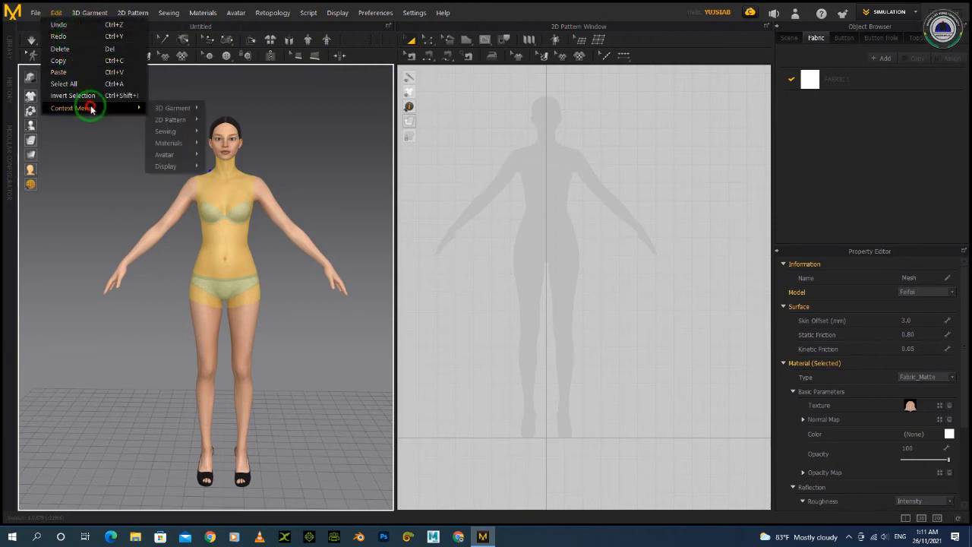
left_click(85, 13)
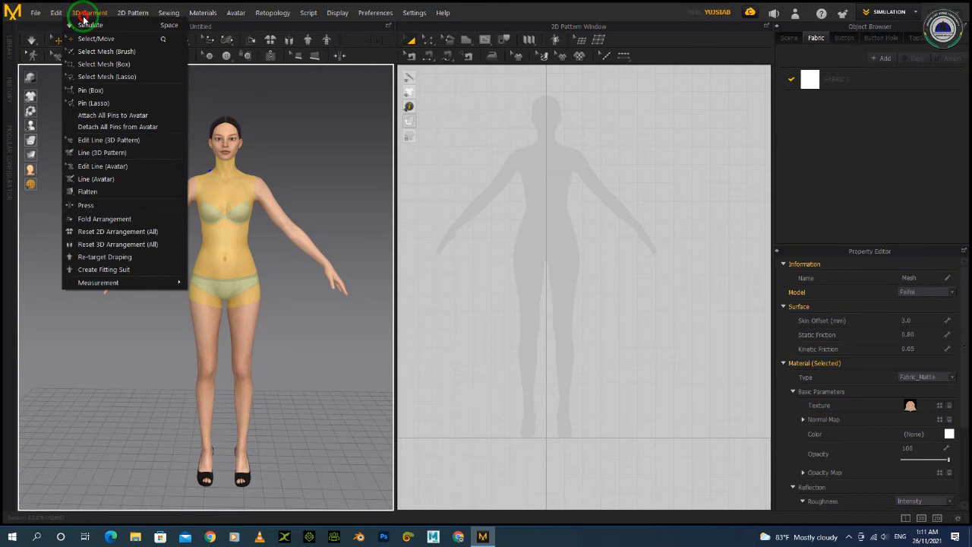
left_click(143, 260)
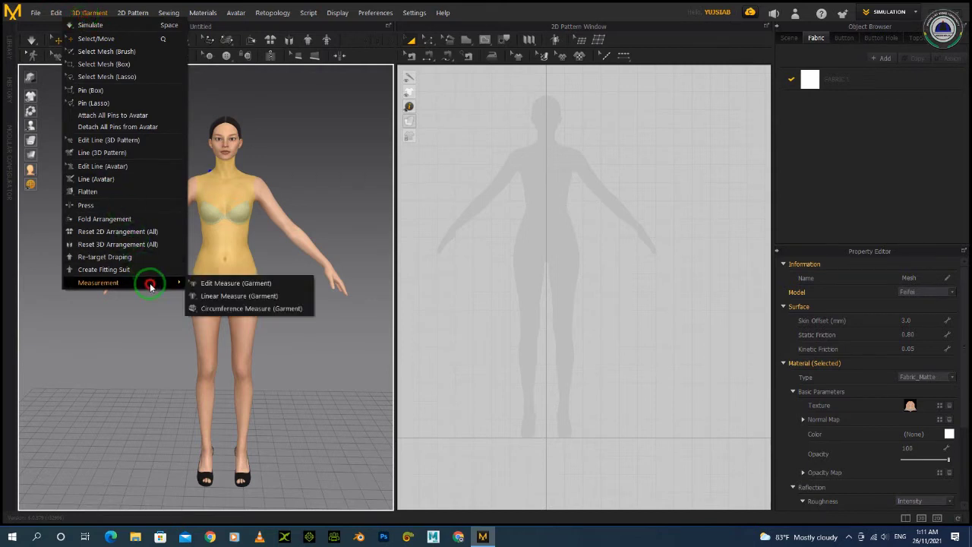
left_click(253, 286)
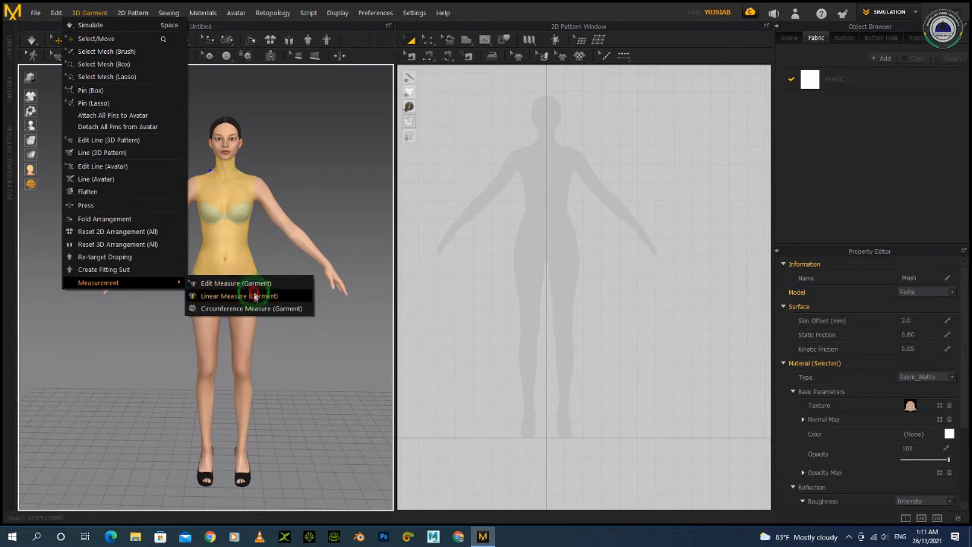
left_click(255, 310)
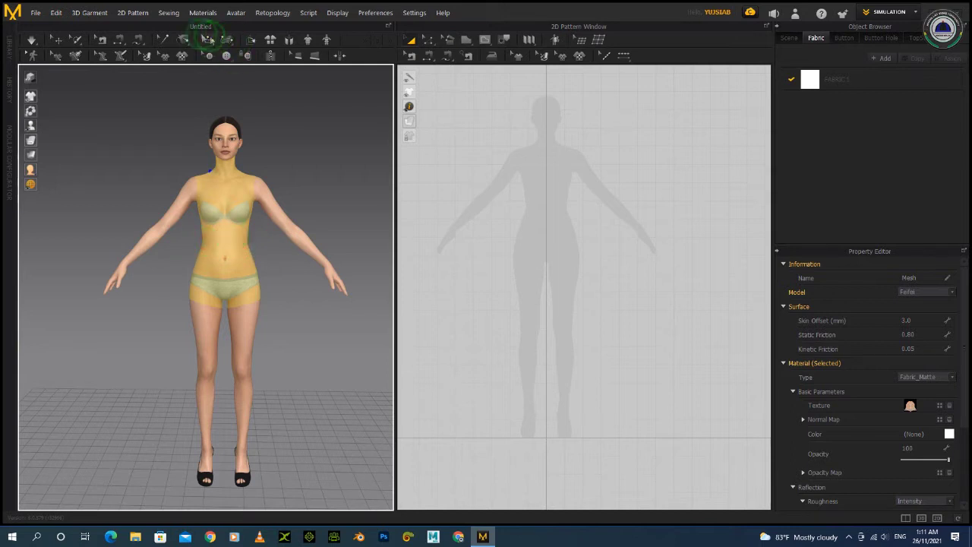
left_click(133, 13)
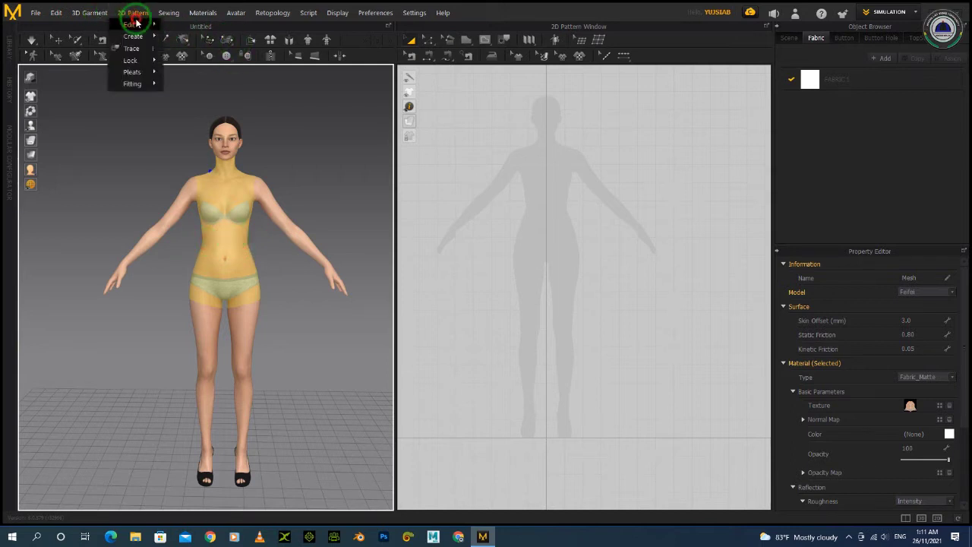
left_click(167, 13)
left_click(205, 13)
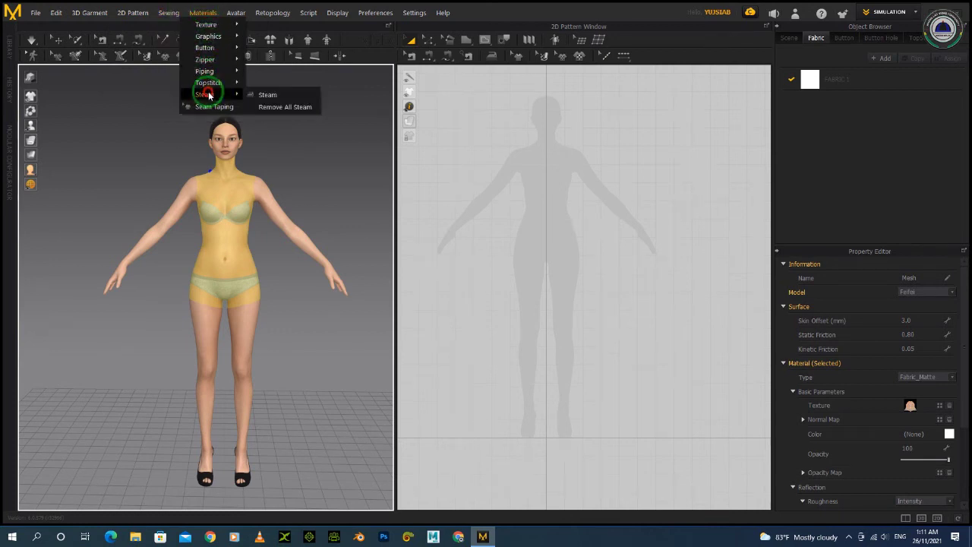
- Review the texture commands, the 3D garment commands with their garment measurement tools, and the 2D pattern commands
left_click(235, 21)
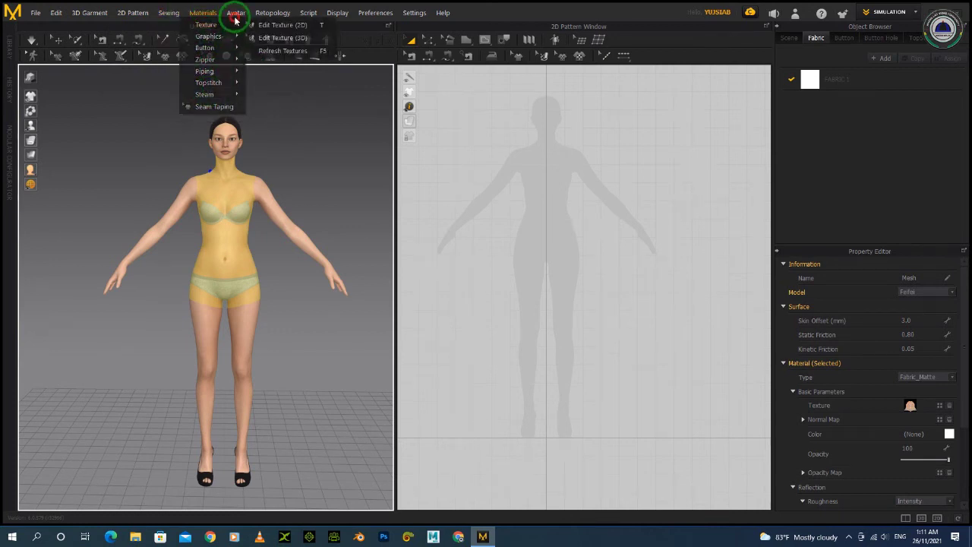
left_click(91, 16)
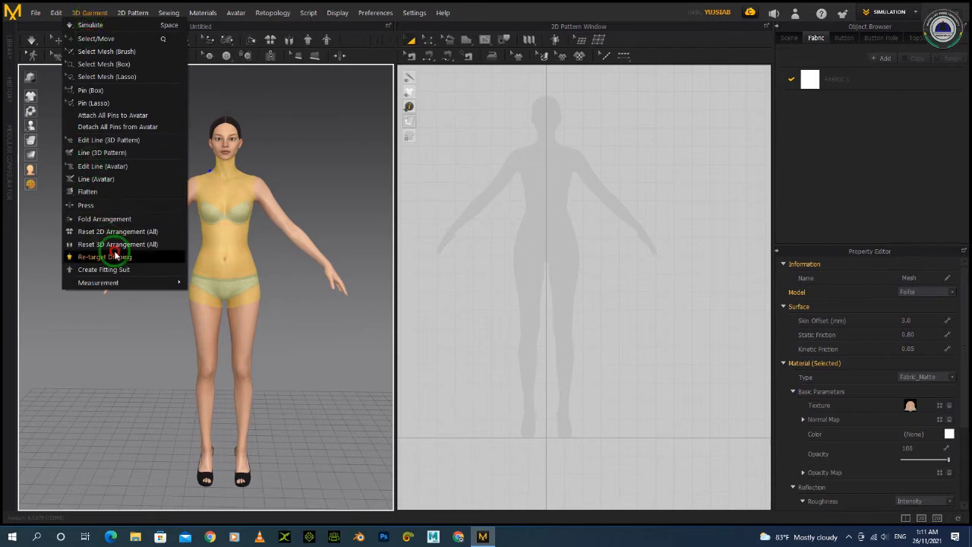
left_click(134, 282)
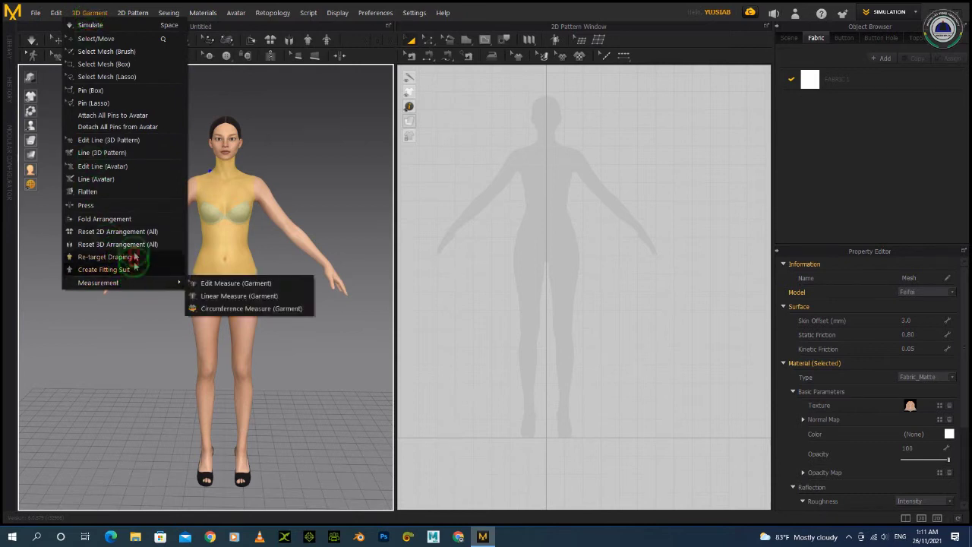
left_click(129, 14)
left_click(220, 266)
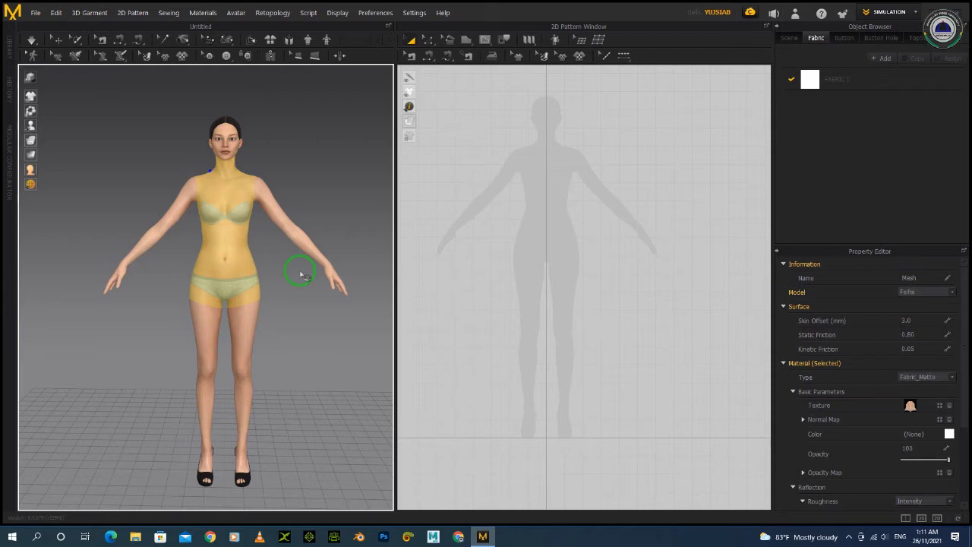
- Draw a closed polygon pattern over the left half of the avatar silhouette's torso, about 42 long at the centre and 19 wide at the hem
left_click(467, 38)
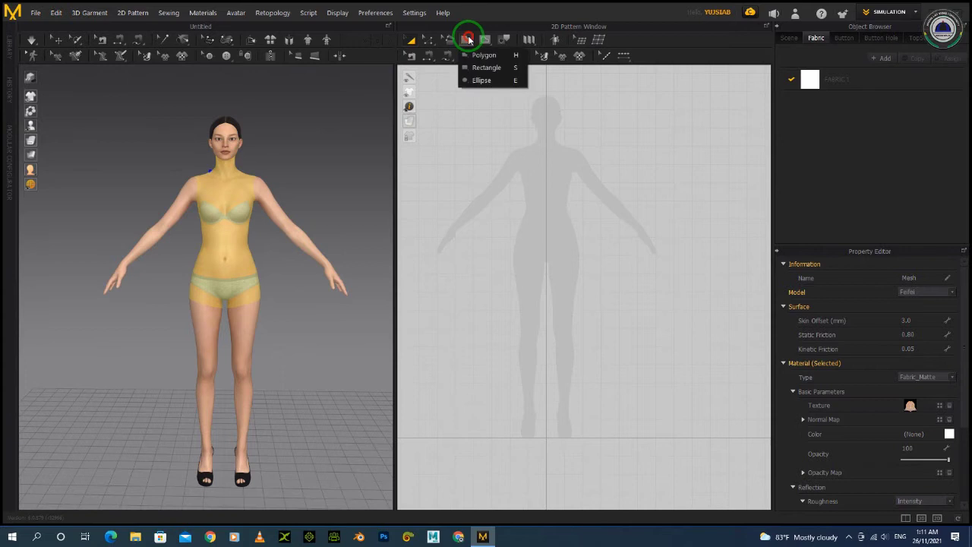
left_click(486, 67)
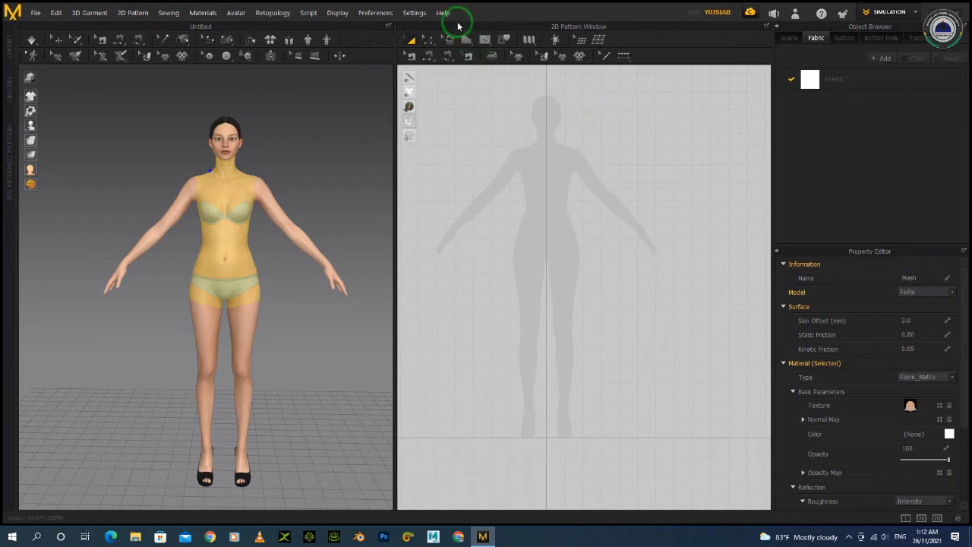
left_click(464, 40)
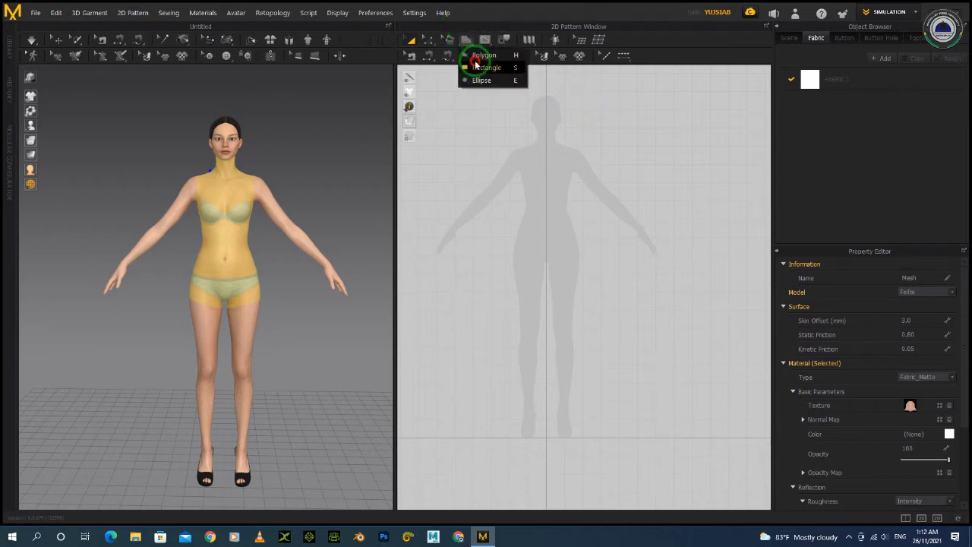
left_click(549, 214)
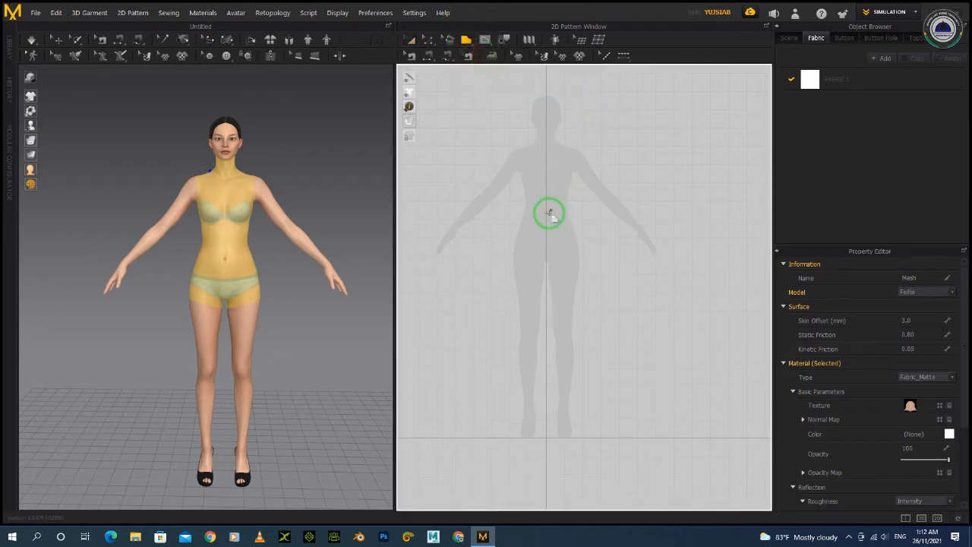
left_click(525, 143)
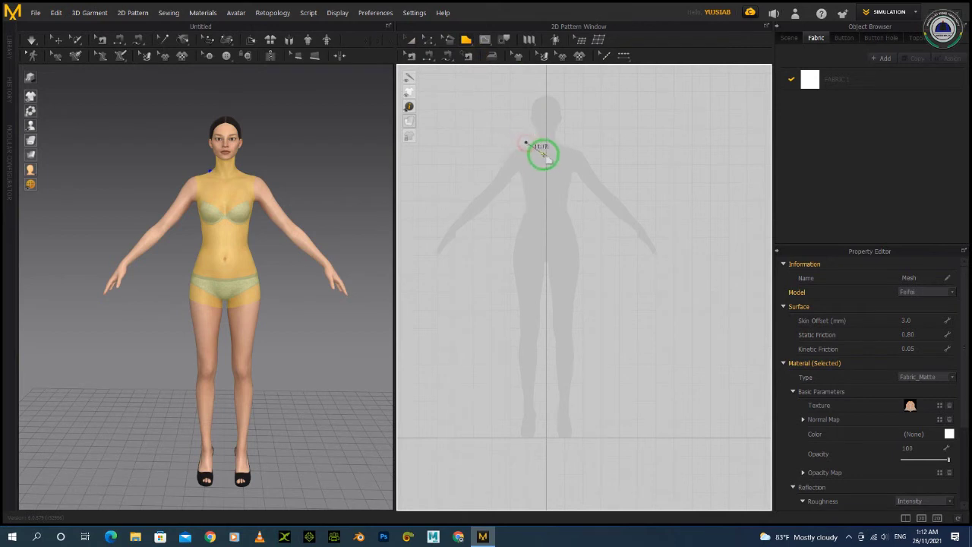
left_click(547, 158)
left_click(548, 232)
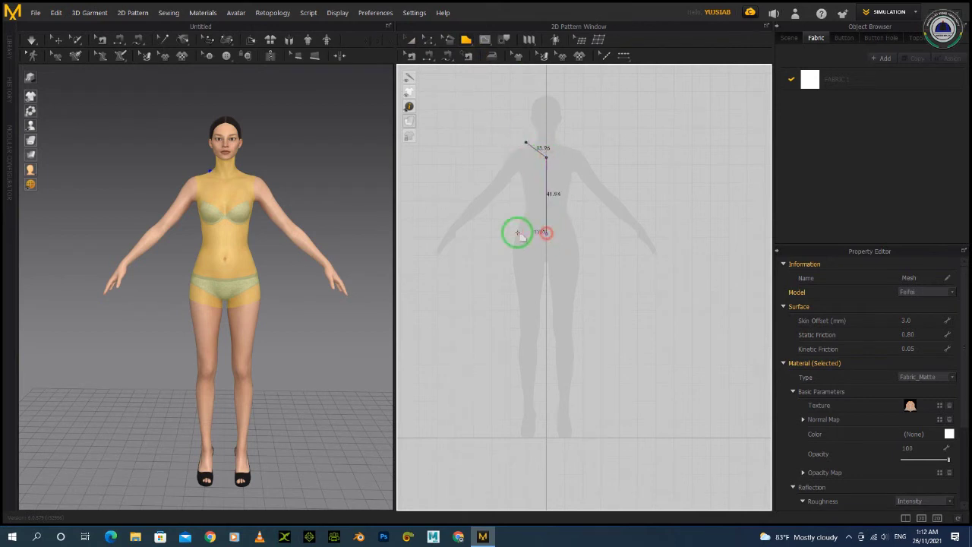
left_click(511, 233)
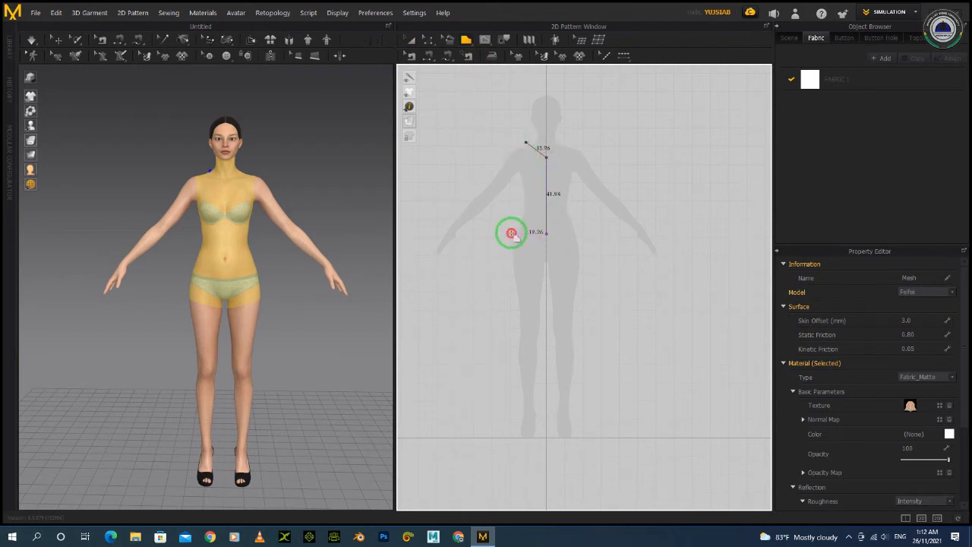
left_click(512, 182)
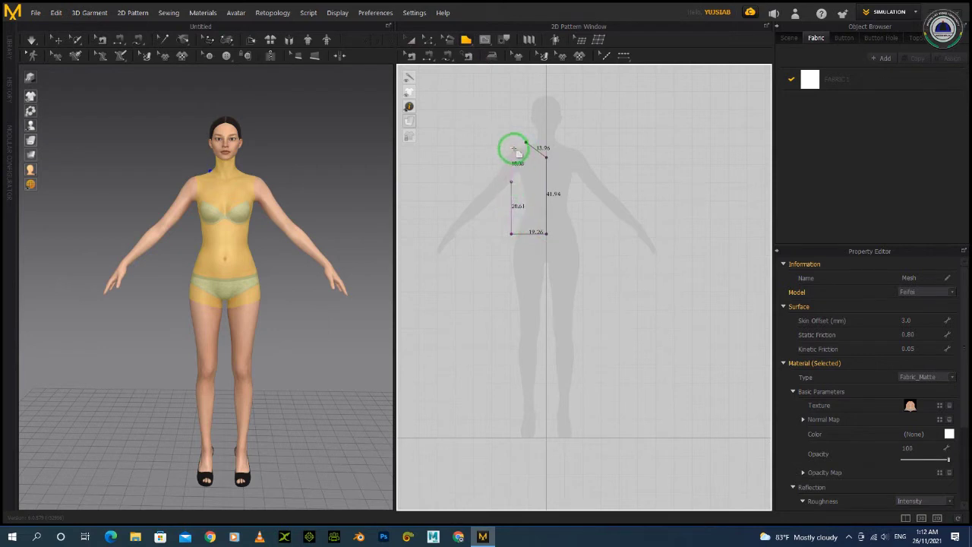
left_click(524, 142)
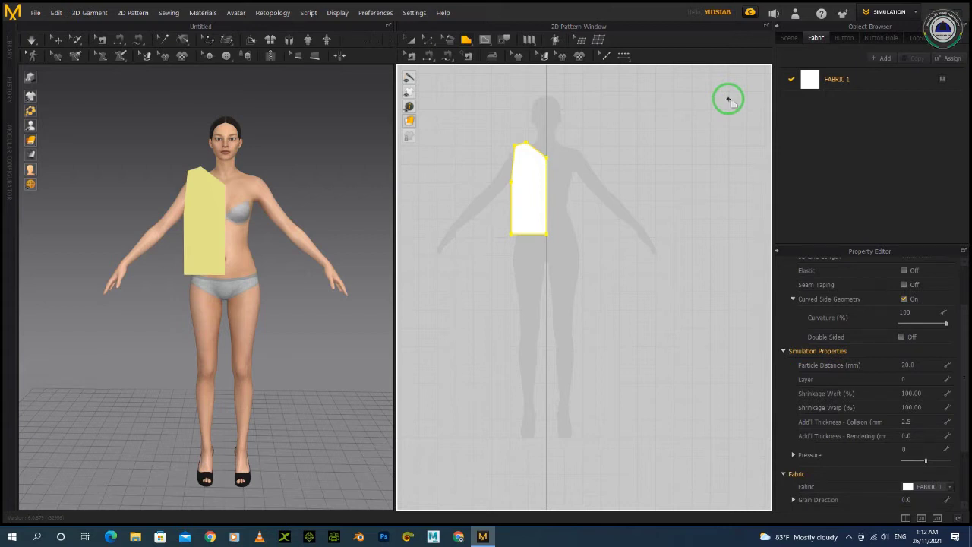
- Select the half-torso polygon pattern and delete it from the 2D pattern window
left_click(410, 40)
left_click(513, 155)
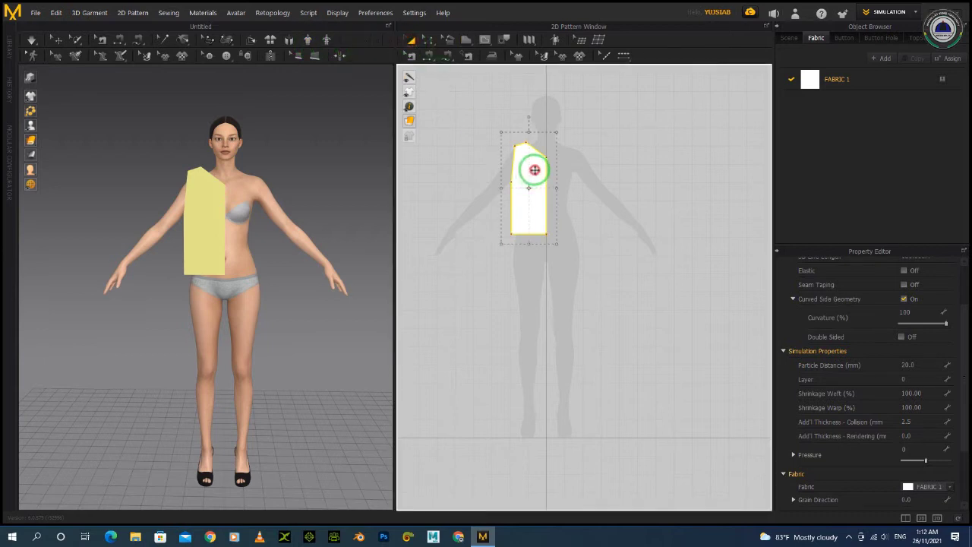
key("Delete")
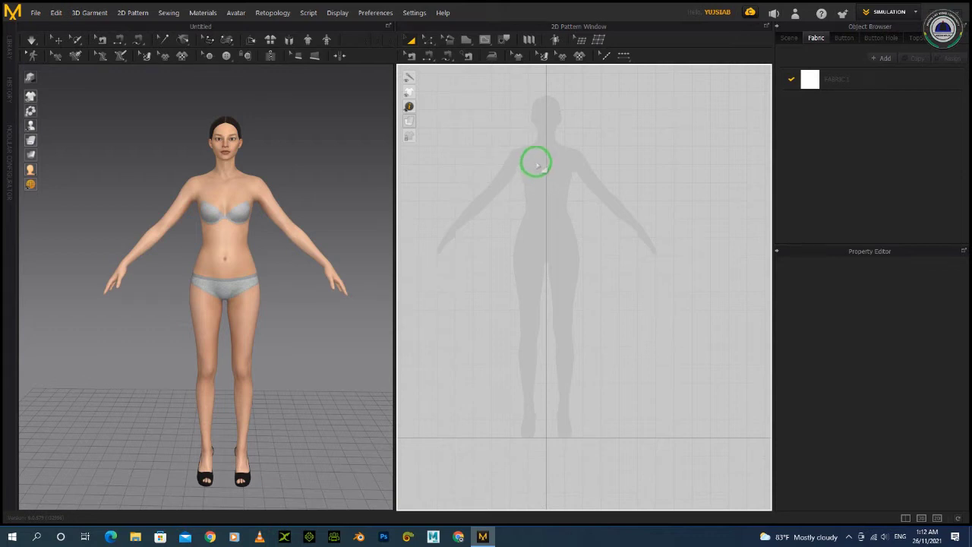
- Add the Shirt image from the Structure folder as a background image in the 2D pattern window
right_click(458, 97)
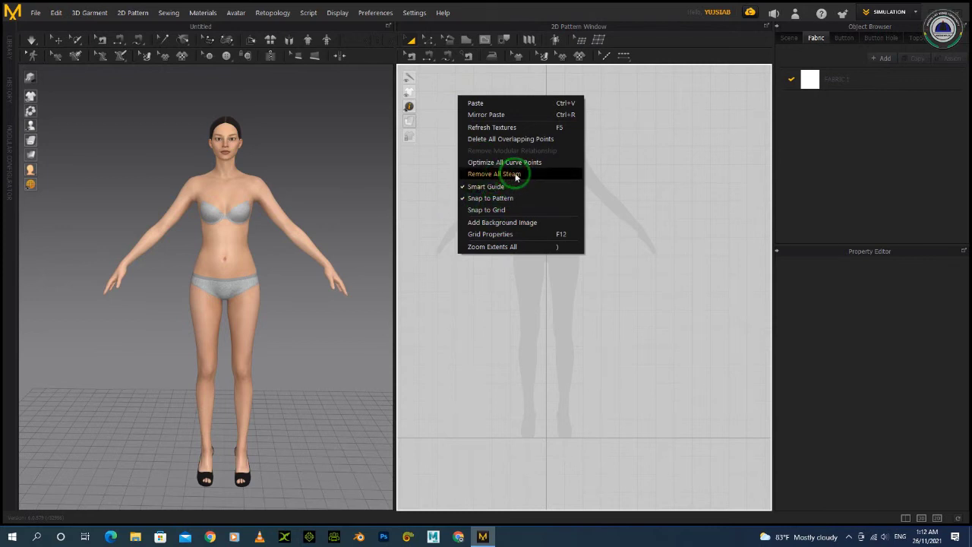
left_click(506, 223)
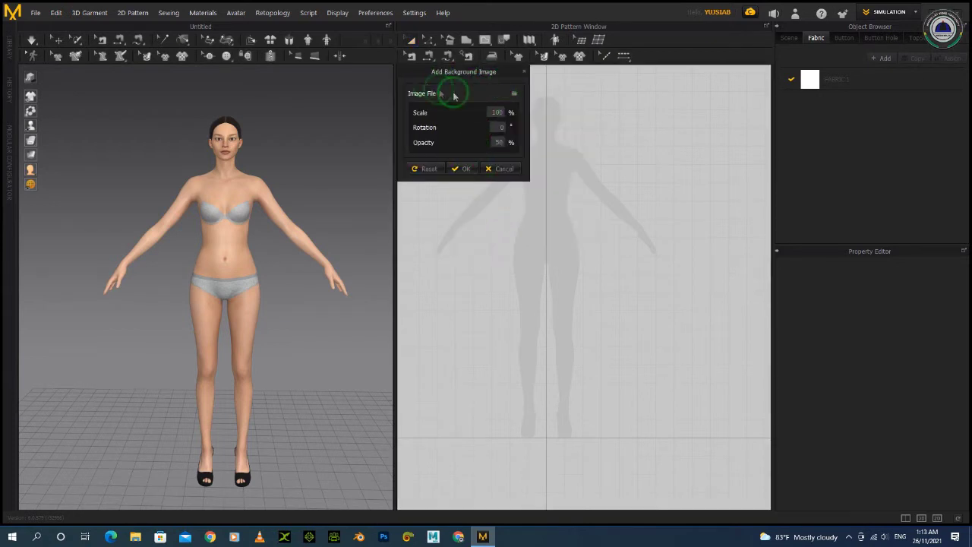
left_click(514, 94)
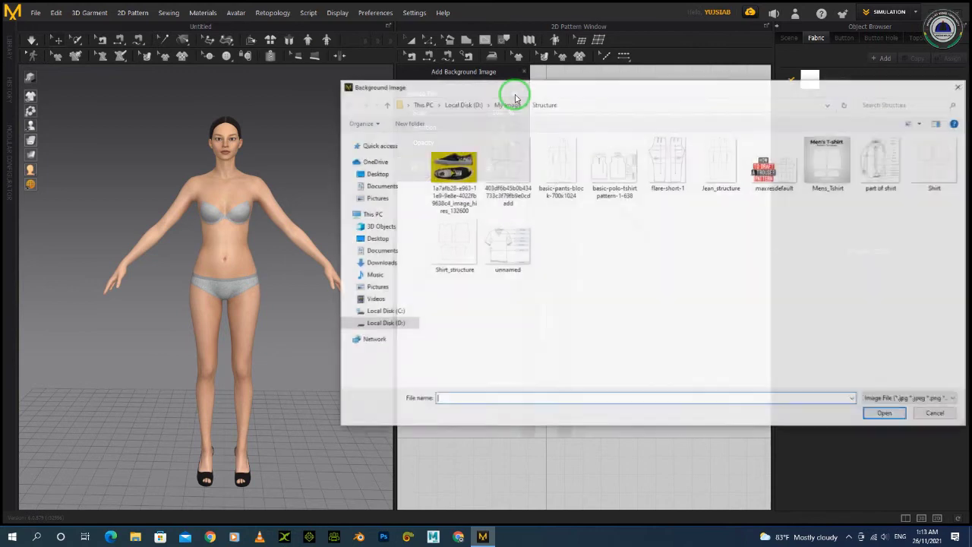
left_click_drag(635, 86, 413, 145)
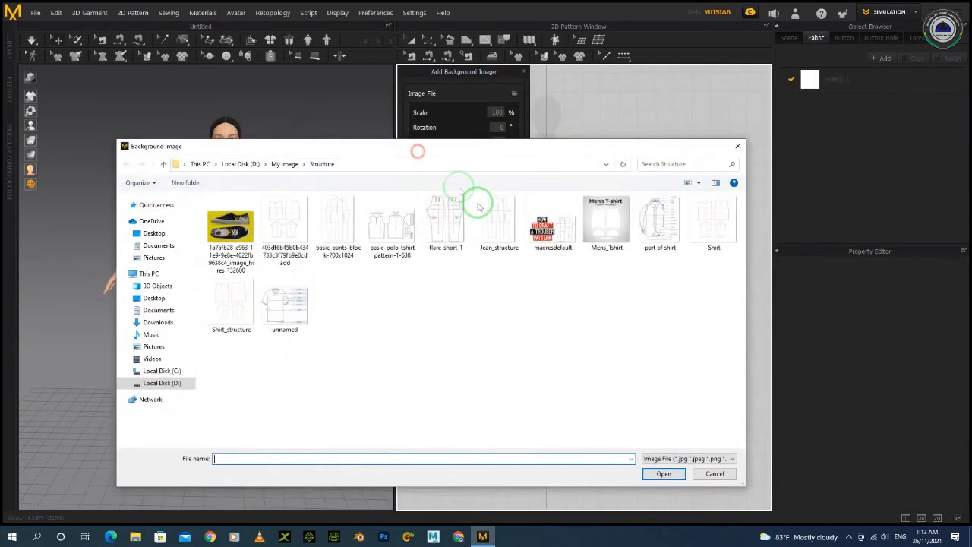
left_click(712, 229)
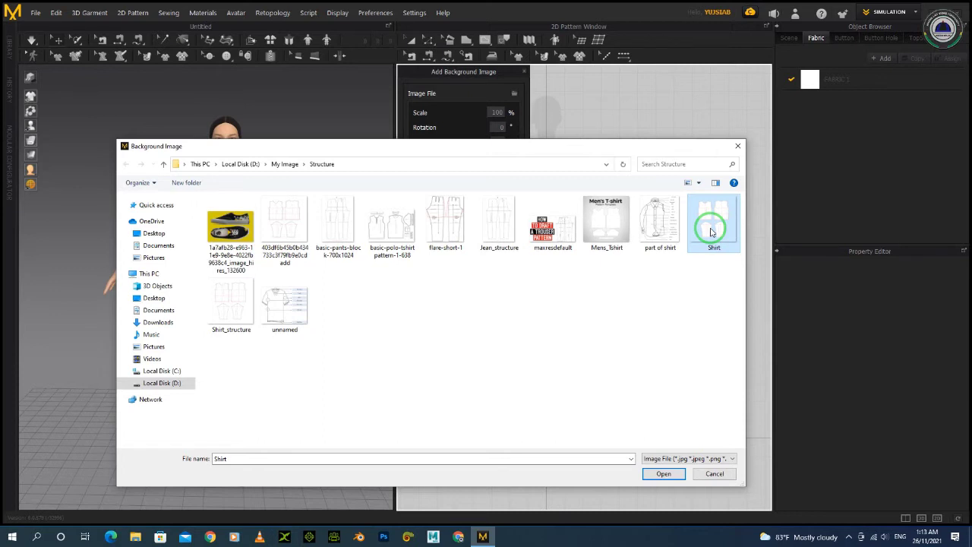
left_click(716, 222)
double_click(716, 221)
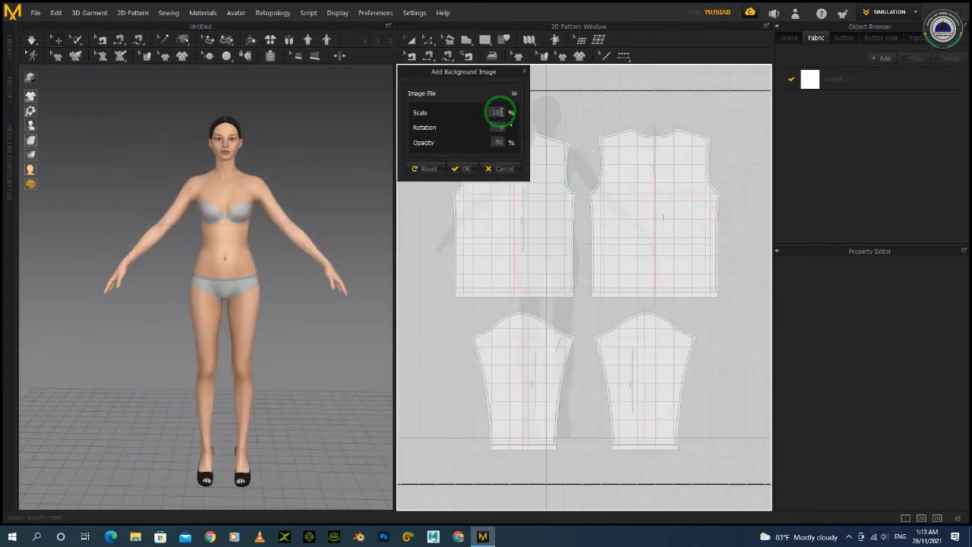
- Set the background image's scale to 80% and apply the image settings
double_click(495, 112)
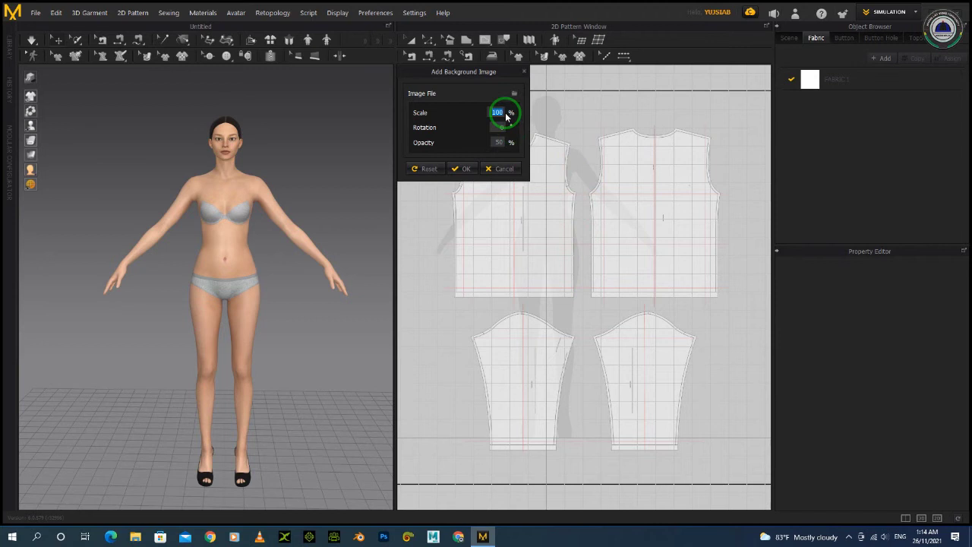
type("80")
key("Return")
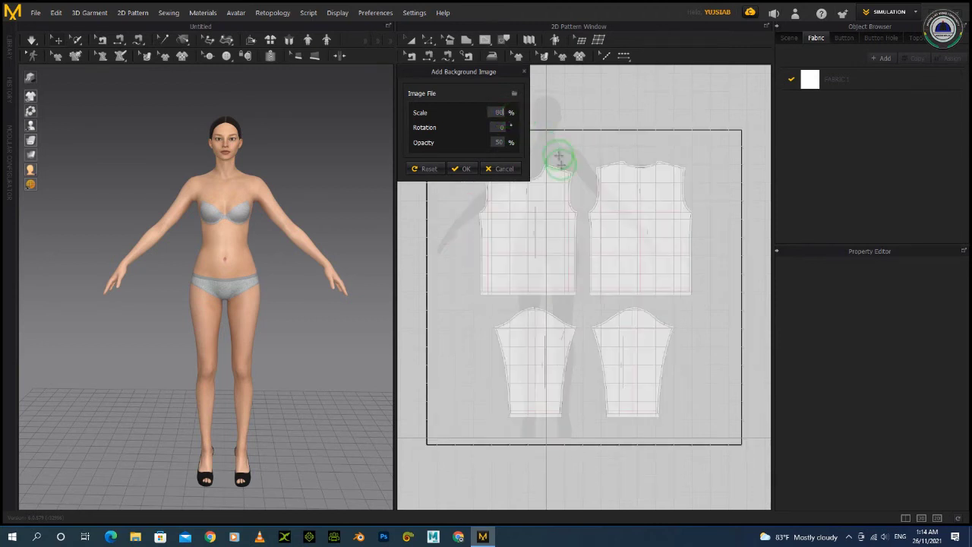
left_click(460, 167)
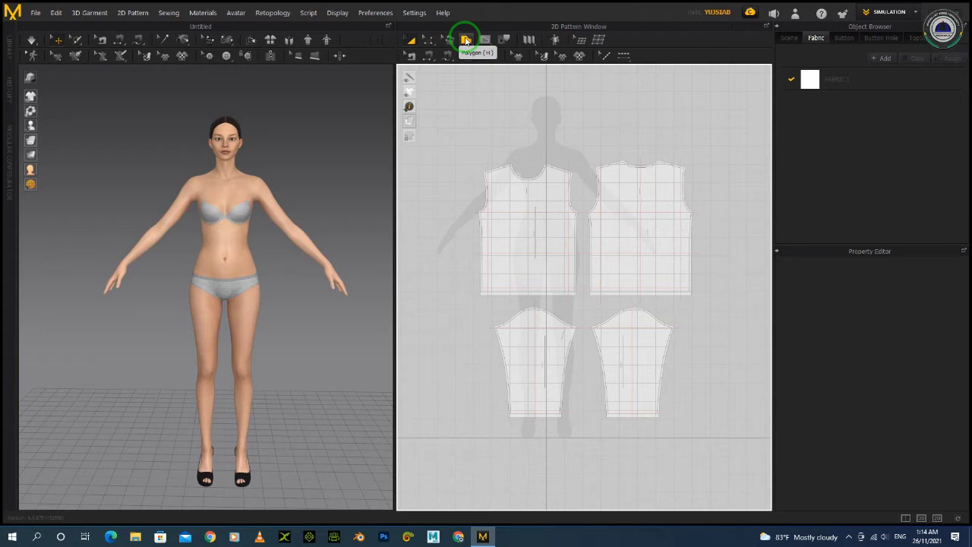
- Trace the left half of the front shirt piece as a closed polygon, about 64 long at the centre and 26 wide at the hem
left_click_drag(466, 39, 478, 58)
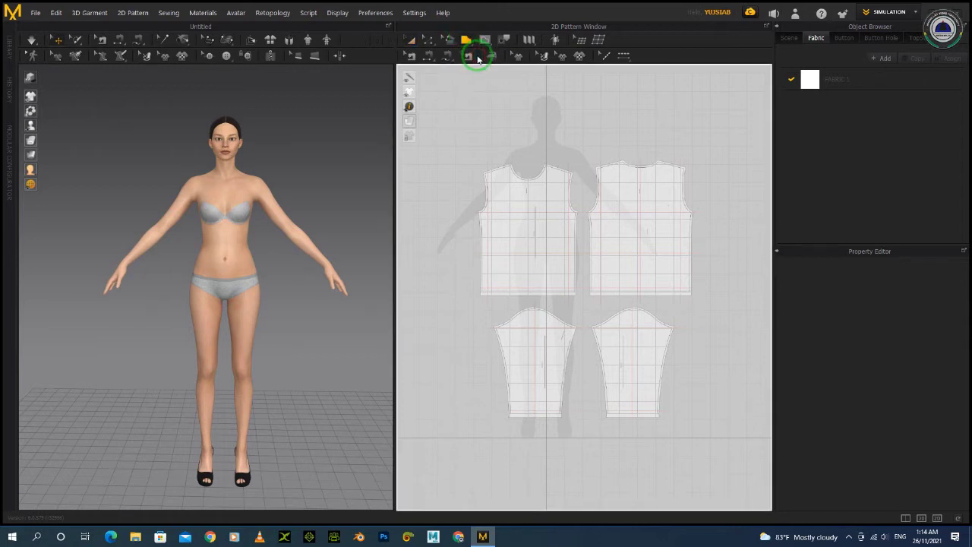
scroll(468, 209, "down", 1)
scroll(465, 205, "up", 3)
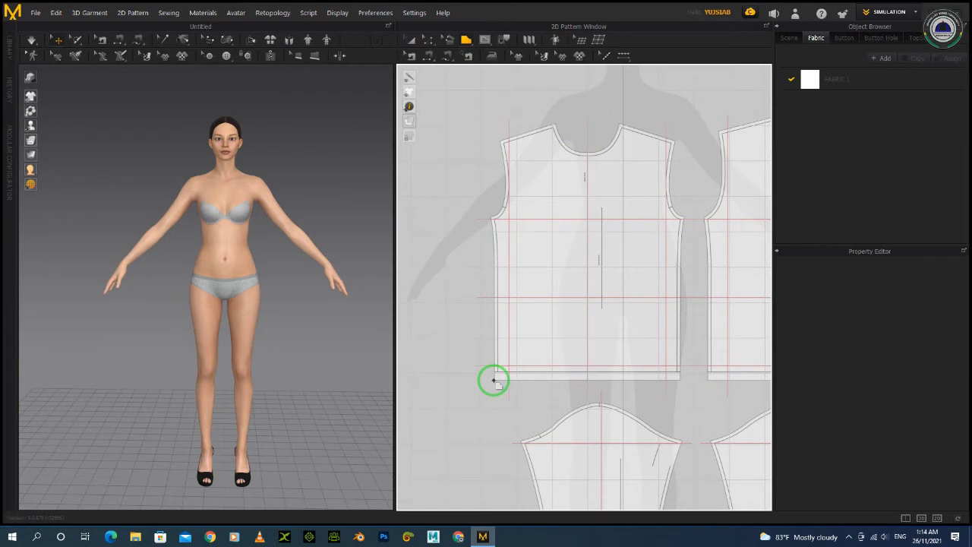
left_click(494, 378)
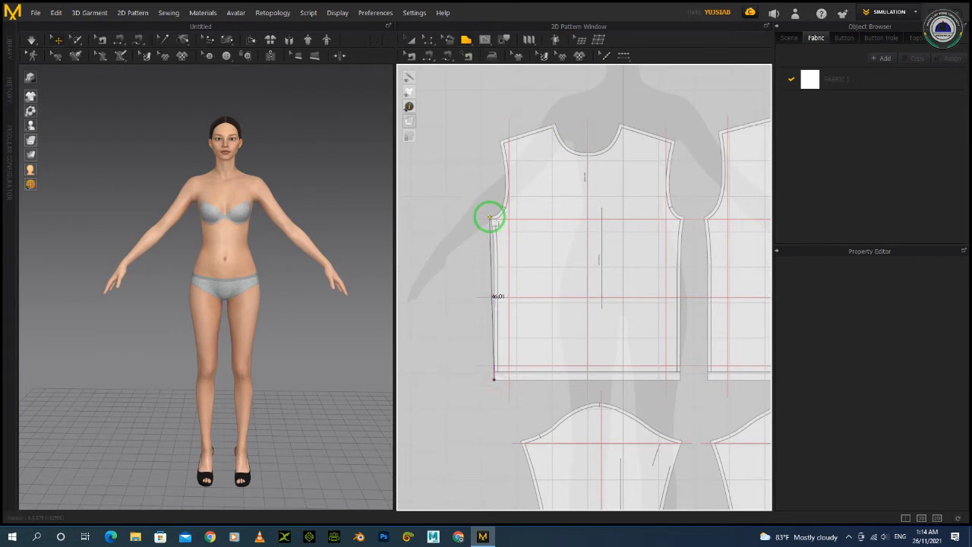
left_click(490, 218)
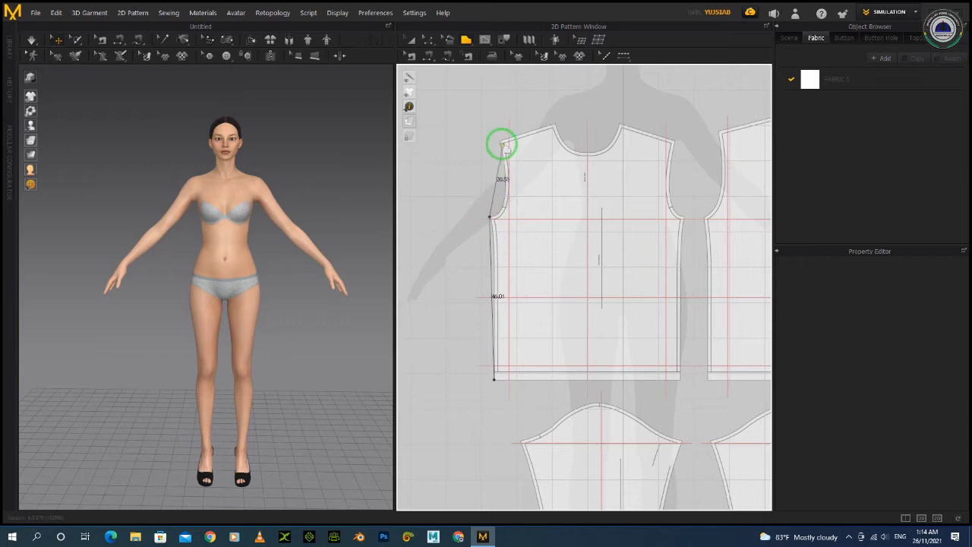
left_click(500, 141)
left_click(555, 123)
left_click(588, 154)
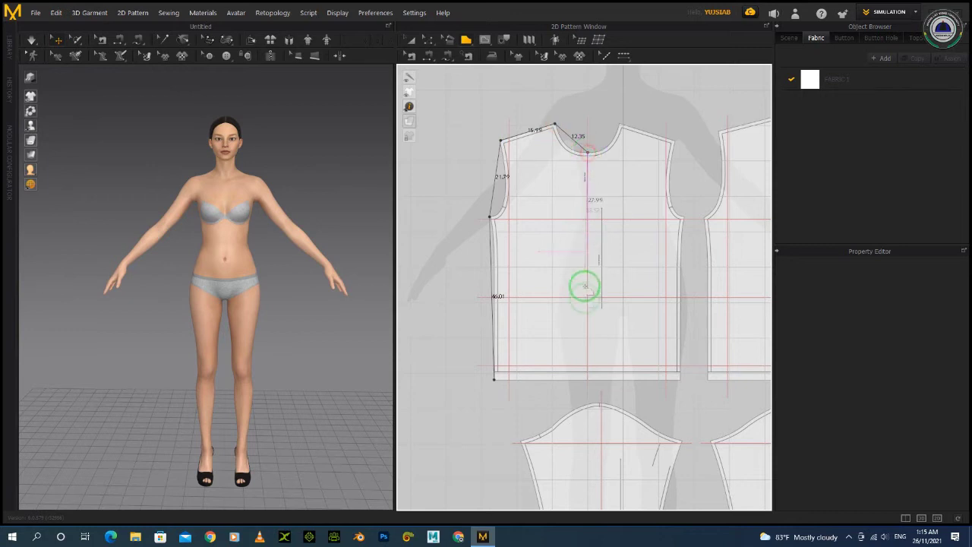
left_click(589, 378)
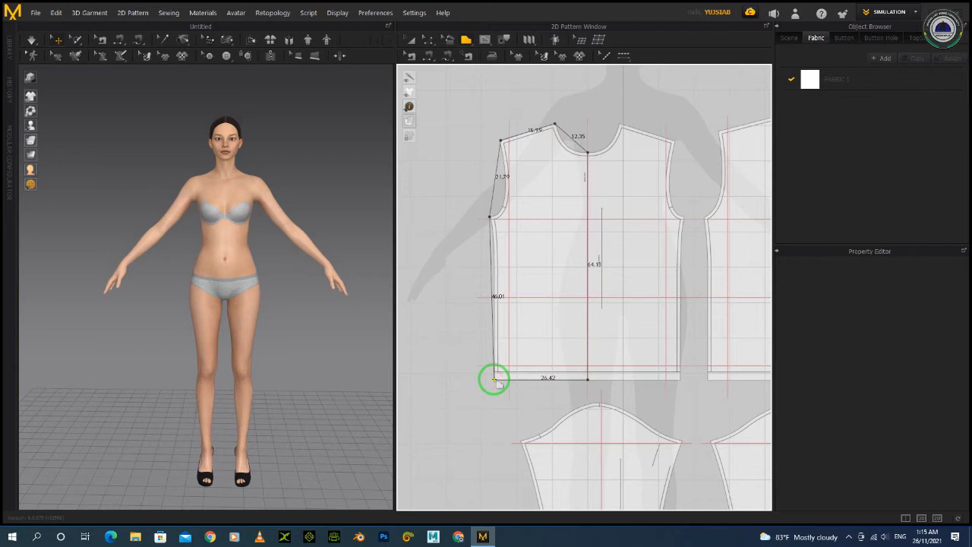
left_click(494, 379)
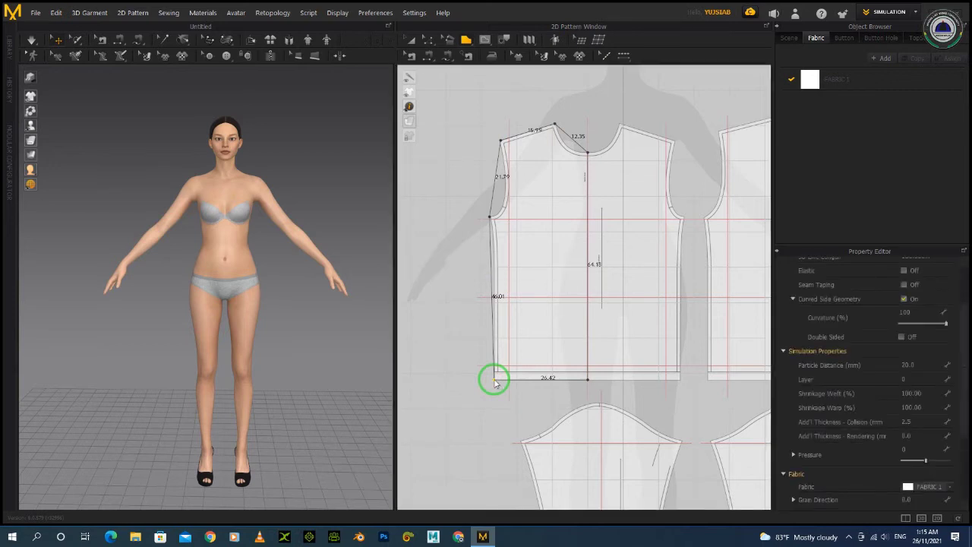
left_click(408, 40)
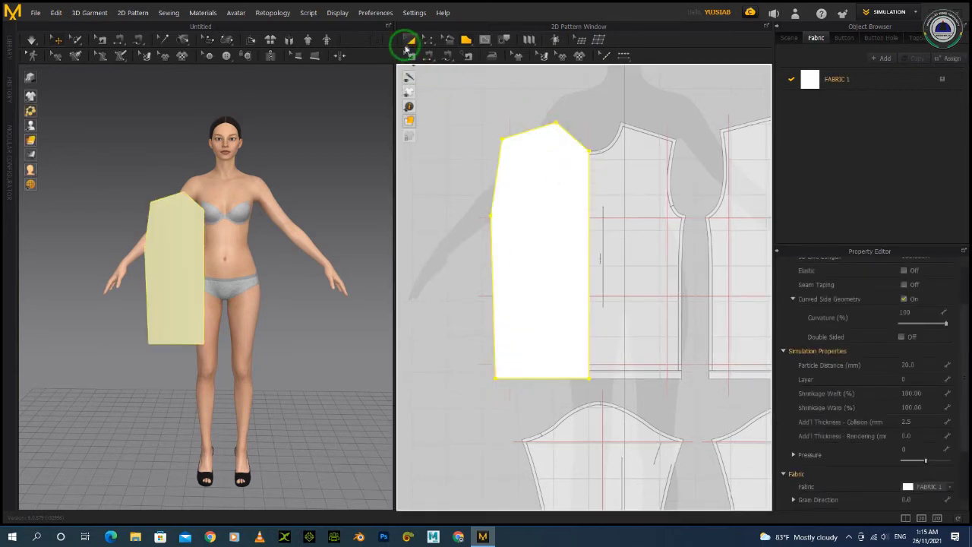
- Trace the left half of the back shirt piece as a closed polygon, about 71 long at the centre and 28 wide at the hem
scroll(653, 303, "down", 6)
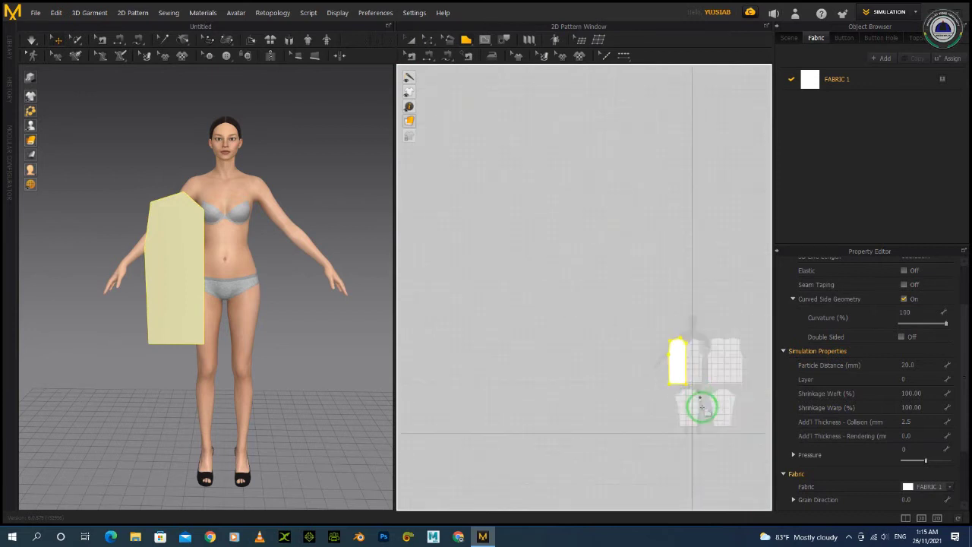
scroll(755, 414, "up", 2)
scroll(728, 334, "up", 2)
scroll(668, 228, "up", 2)
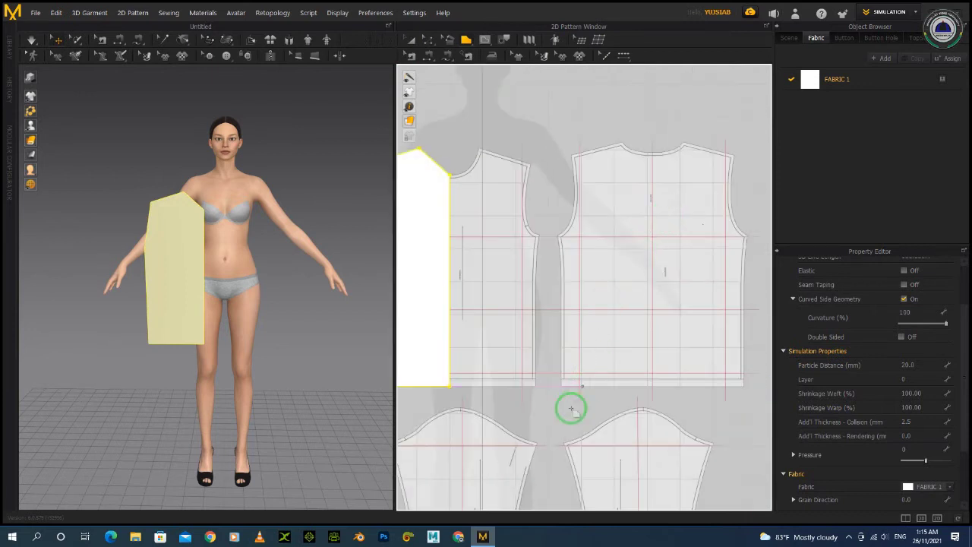
left_click(561, 385)
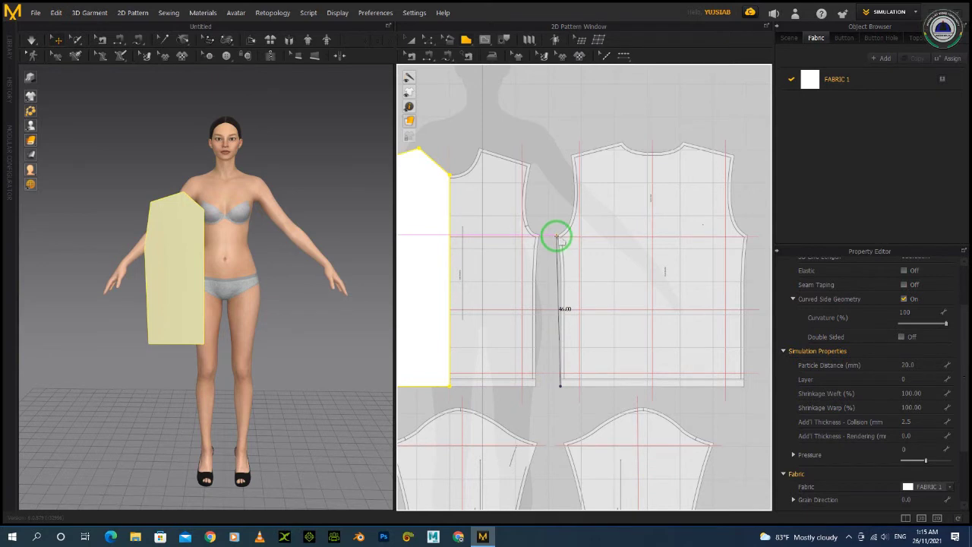
left_click(557, 236)
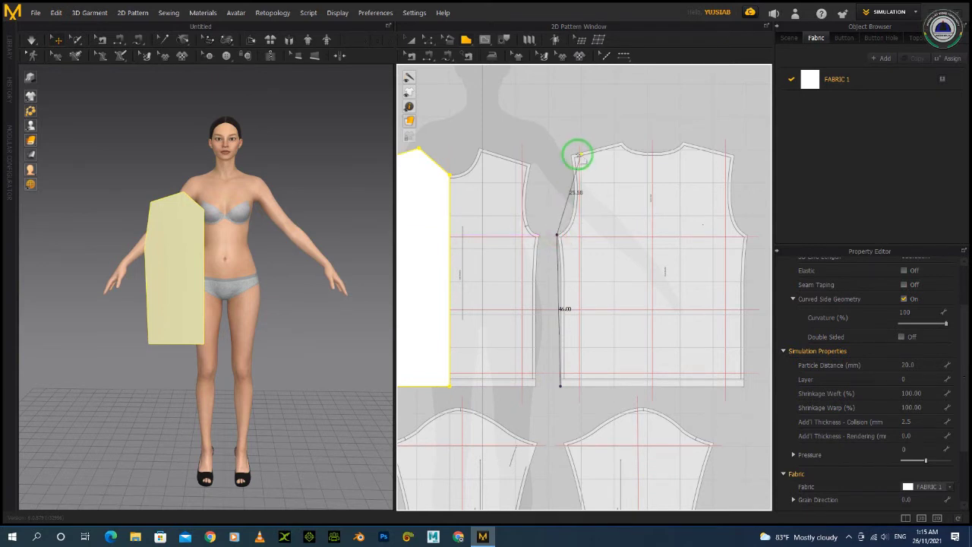
left_click(570, 156)
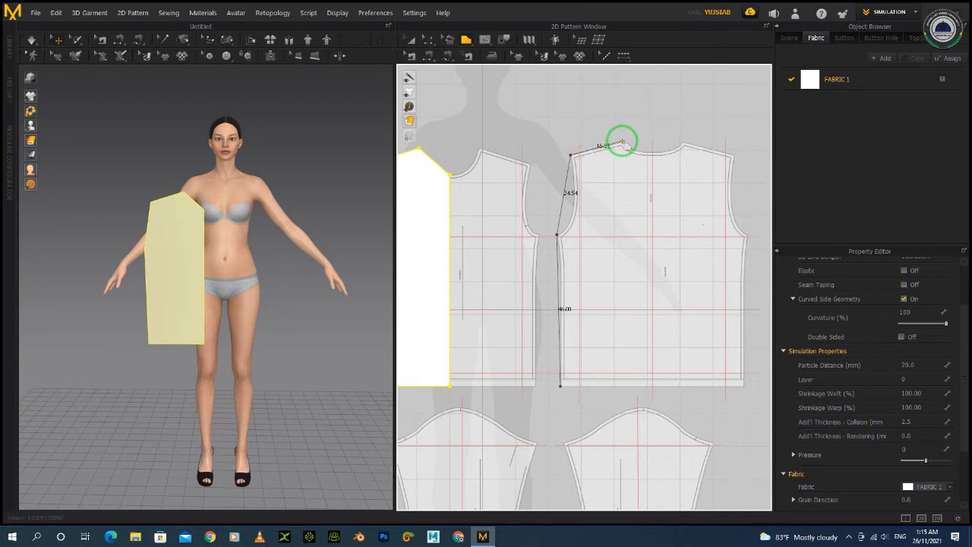
left_click(621, 142)
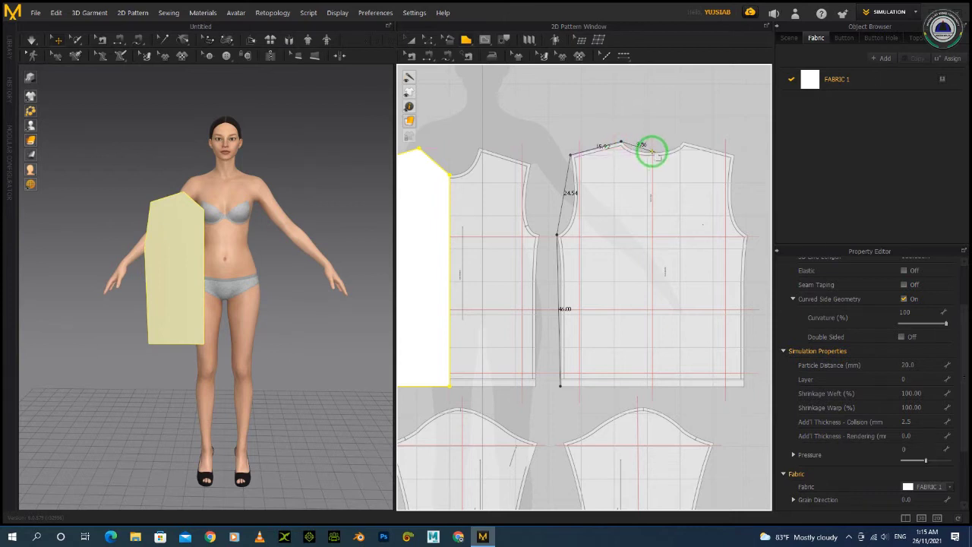
left_click(651, 152)
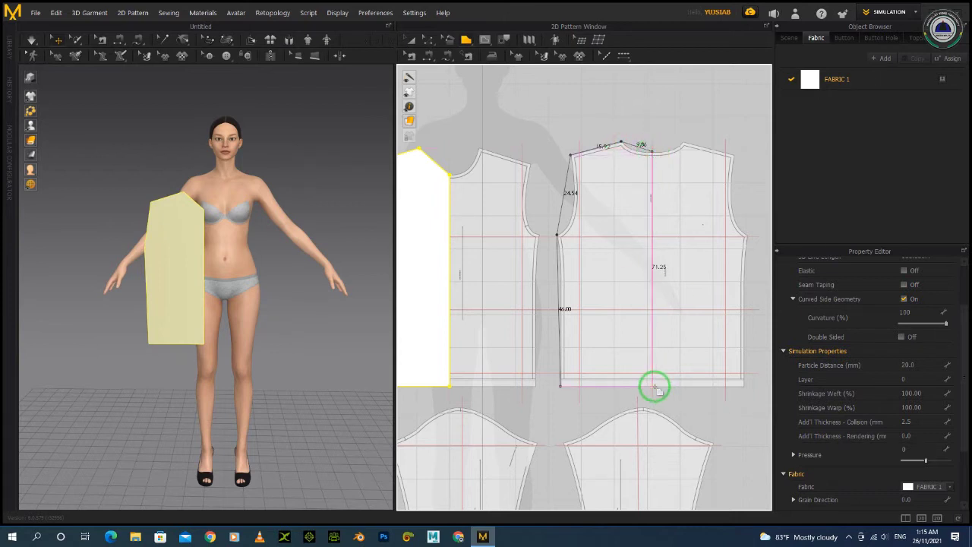
left_click(653, 385)
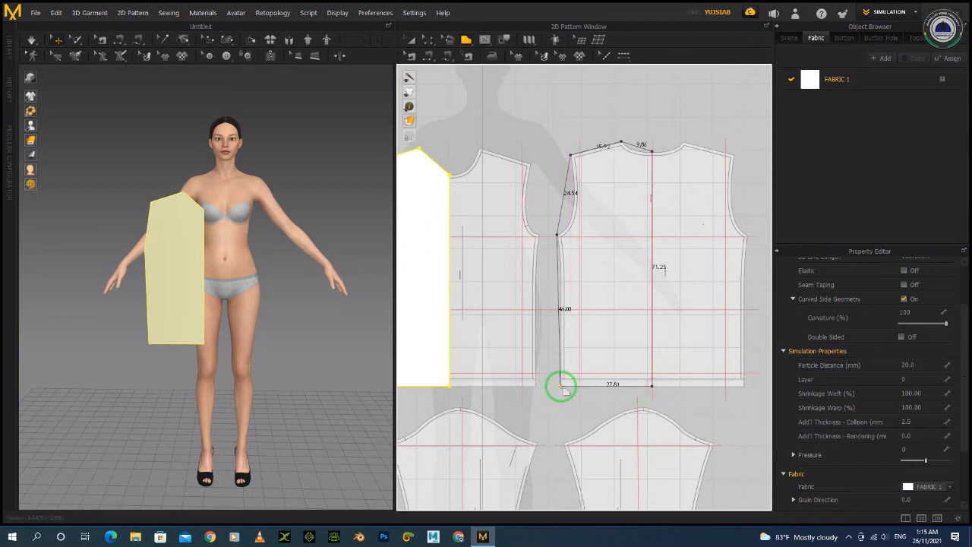
left_click(560, 386)
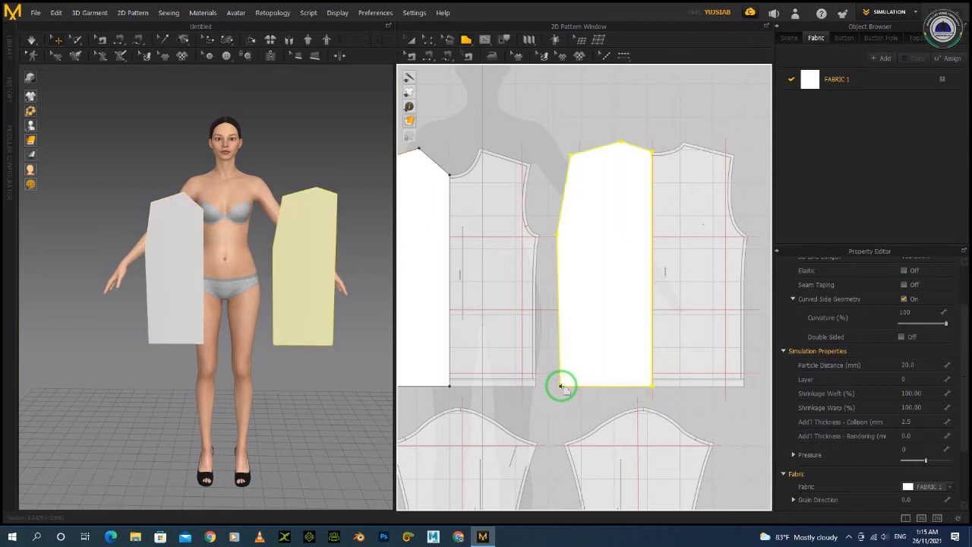
left_click(410, 40)
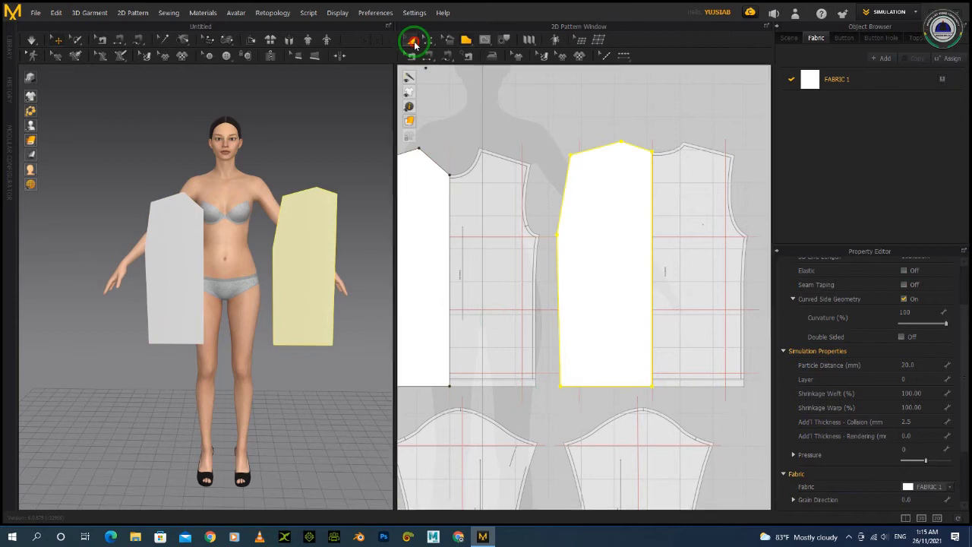
- Trace the left sleeve piece as a closed five-point polygon, about 51 long at the sides and 30 wide at the cuff
right_click_drag(504, 342, 527, 313)
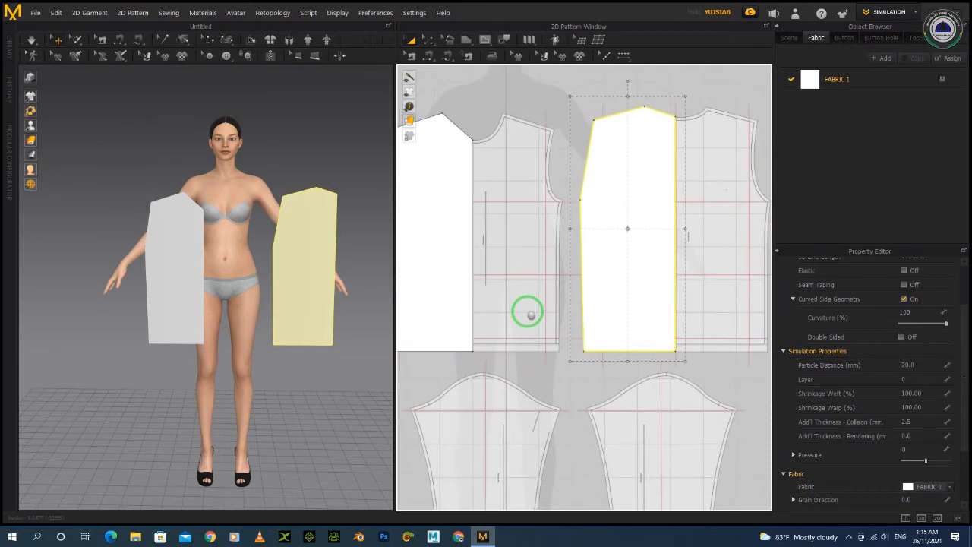
right_click_drag(531, 313, 581, 260)
scroll(560, 307, "down", 1)
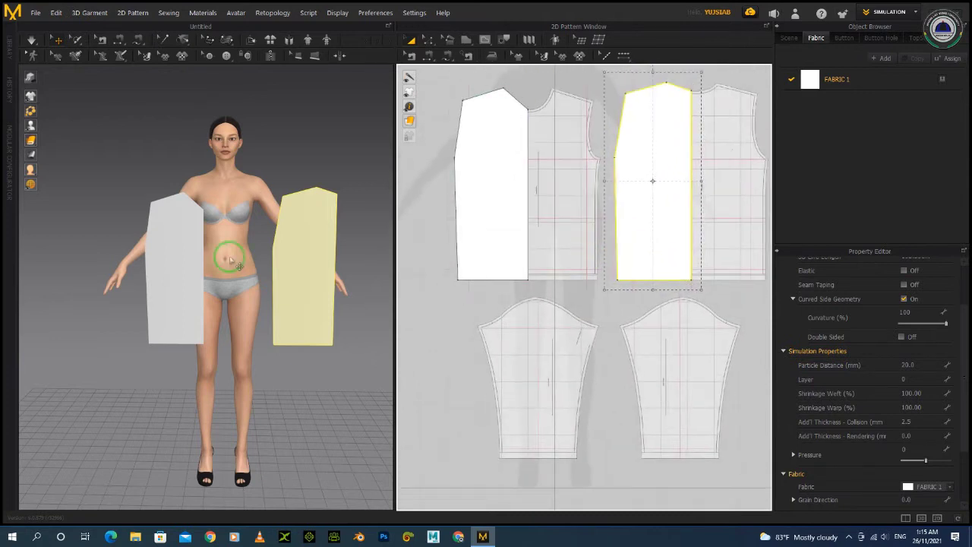
scroll(244, 242, "up", 2)
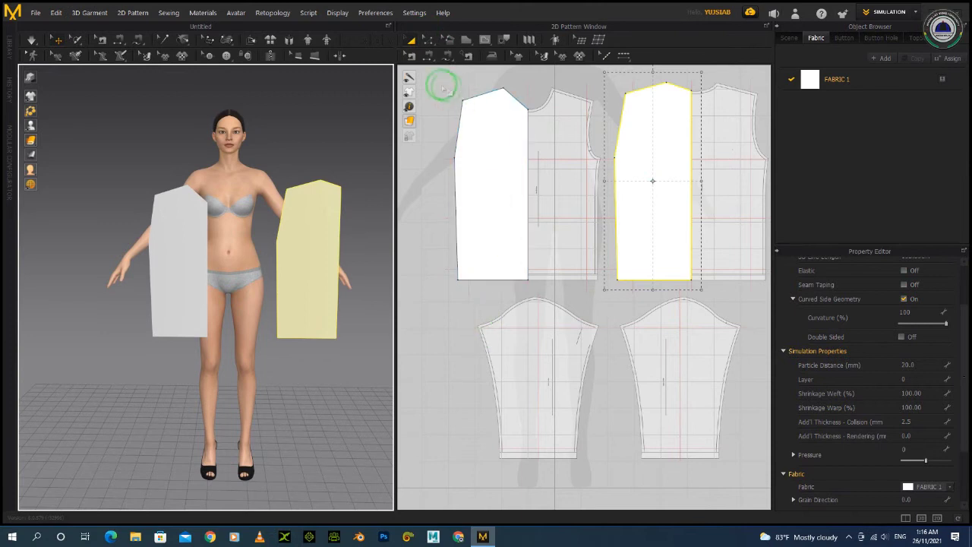
left_click(465, 41)
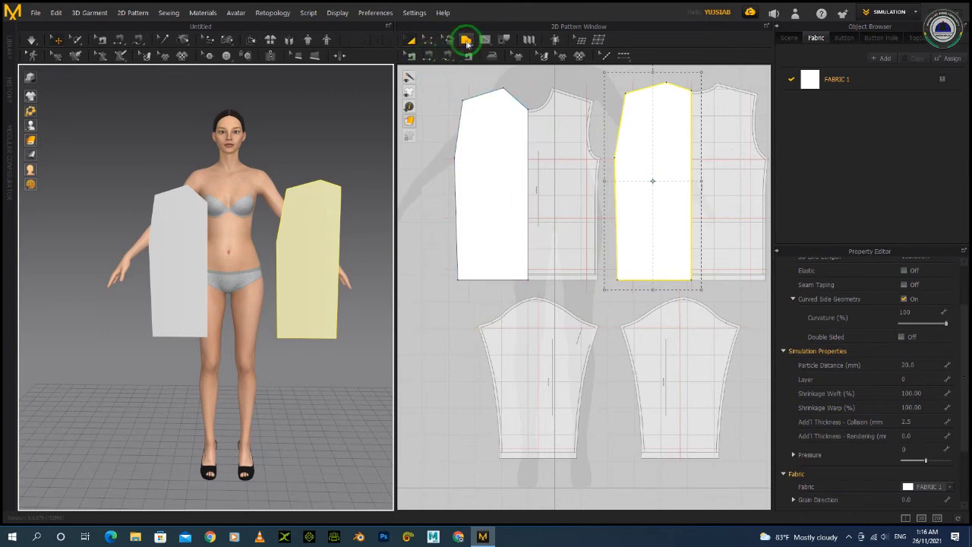
left_click(499, 459)
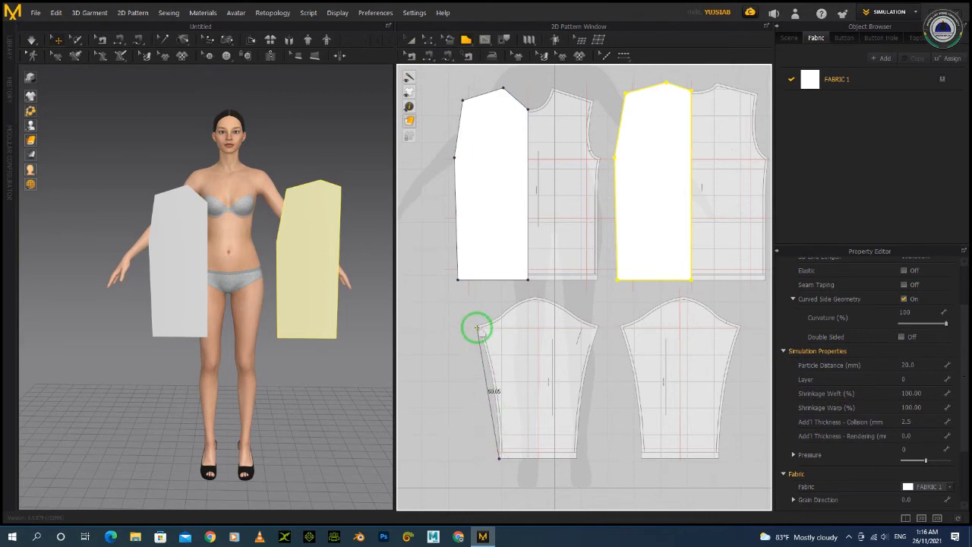
left_click(477, 324)
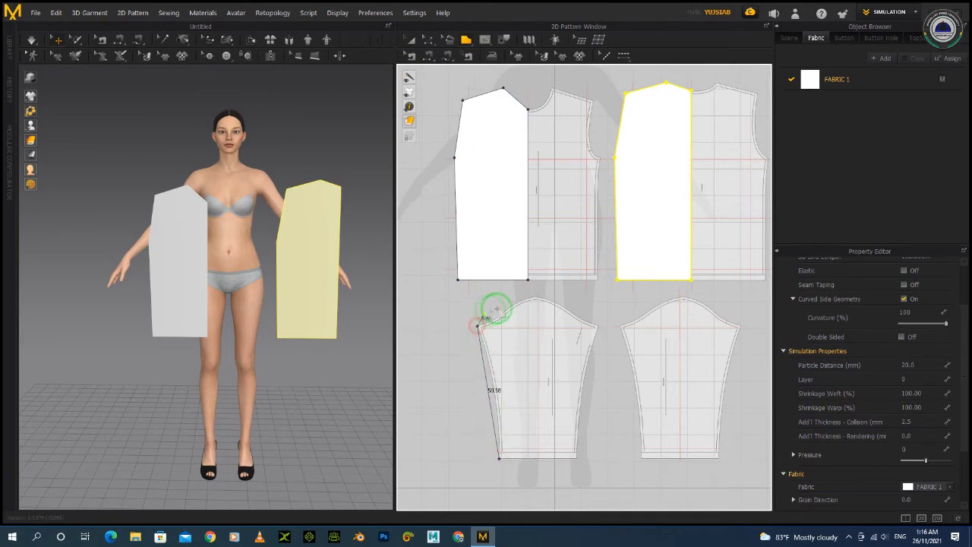
left_click(537, 296)
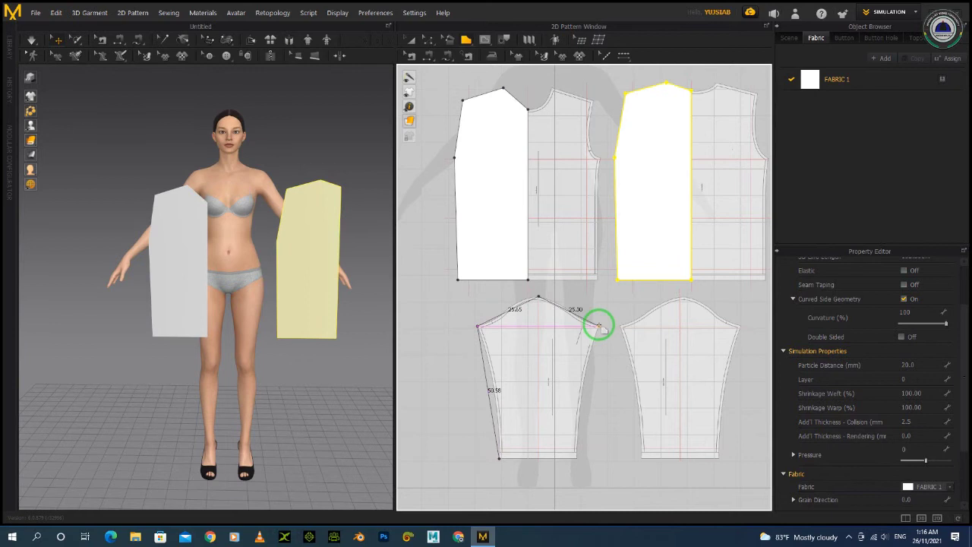
left_click(599, 325)
left_click(577, 458)
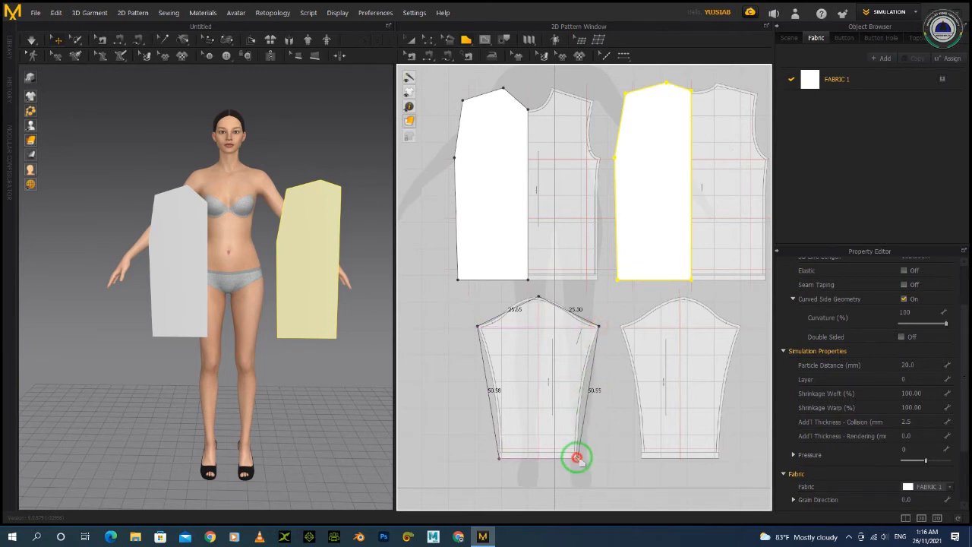
left_click(500, 458)
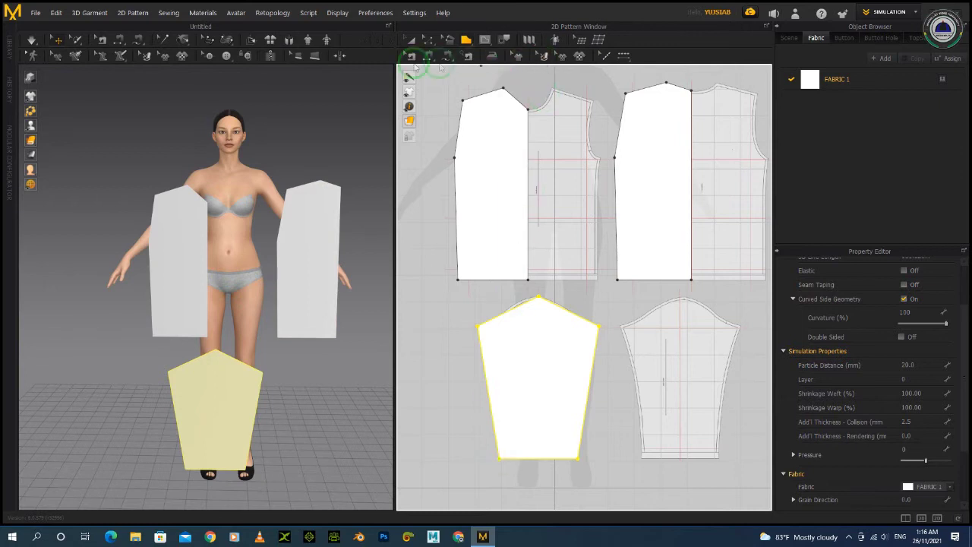
left_click(410, 39)
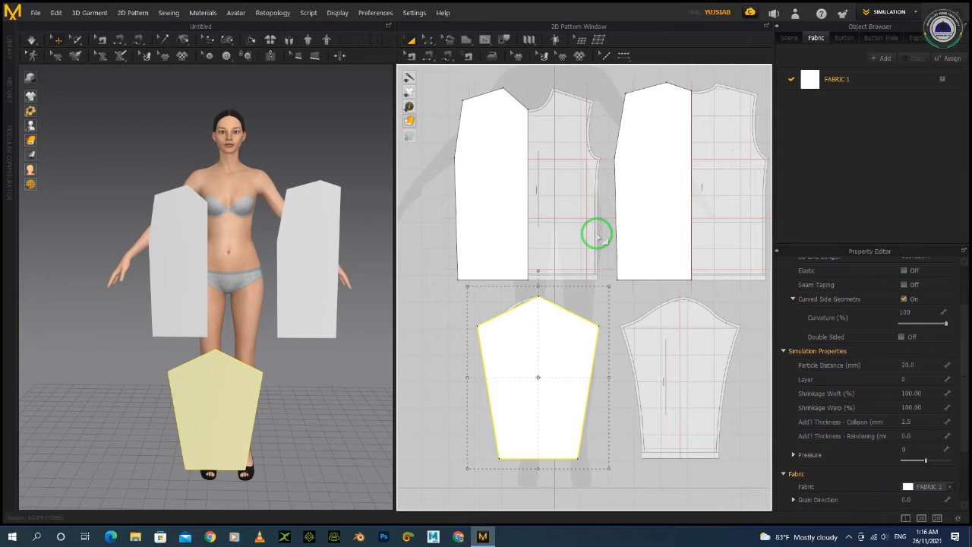
- Display the pattern segment lengths and check the unit system choices on the User Interface page of User Settings
key("shift+l")
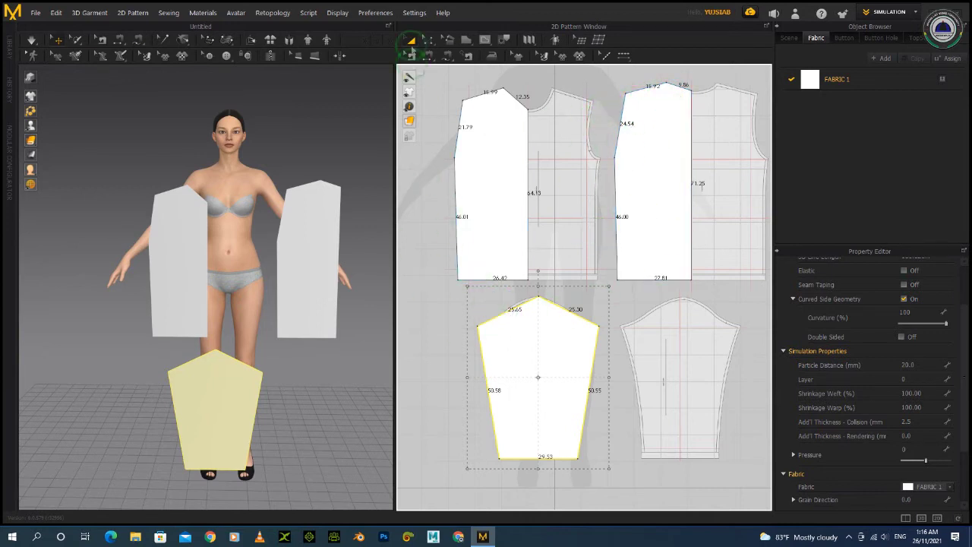
left_click(411, 12)
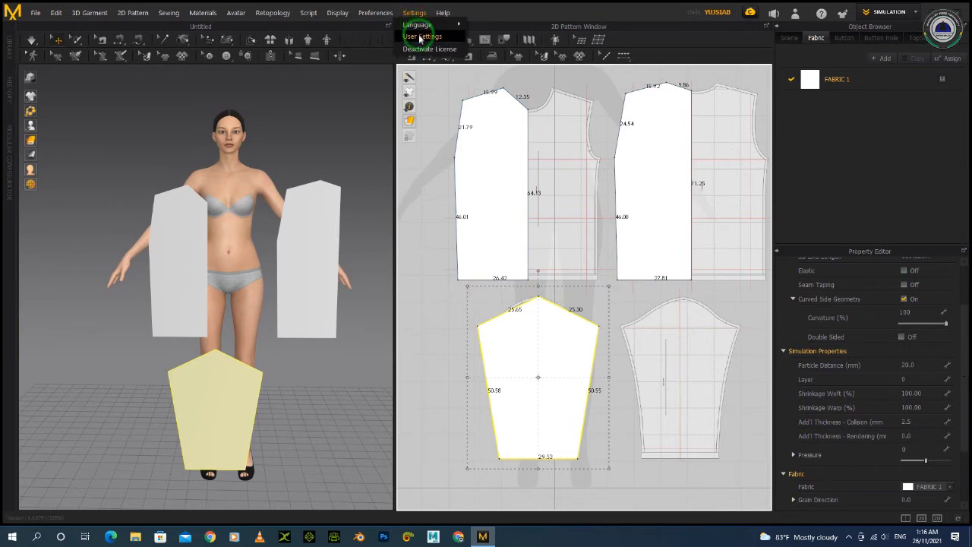
left_click(420, 36)
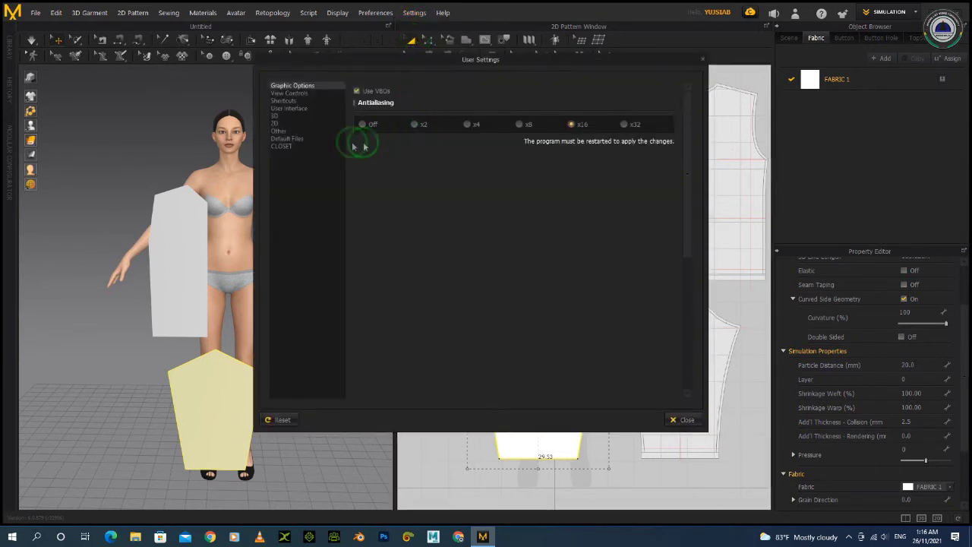
left_click(302, 94)
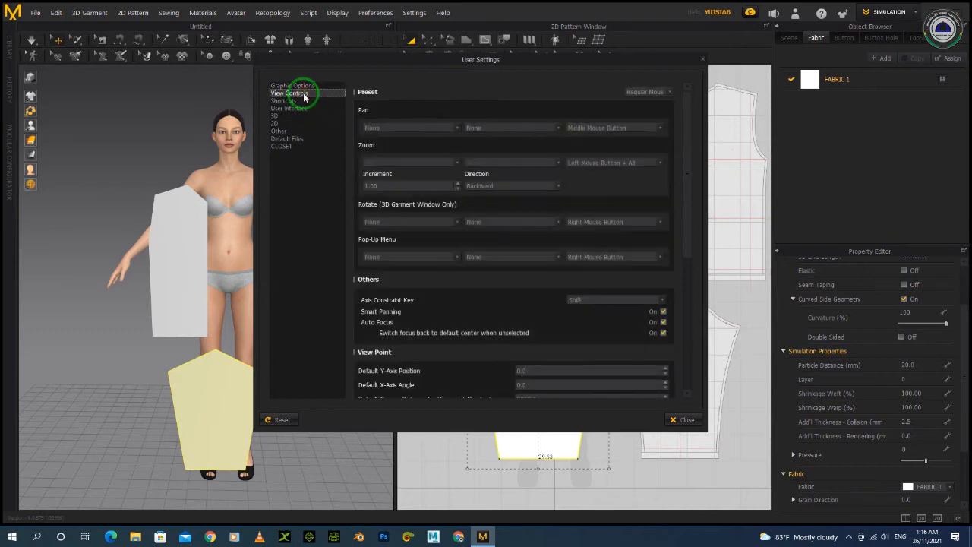
left_click(293, 100)
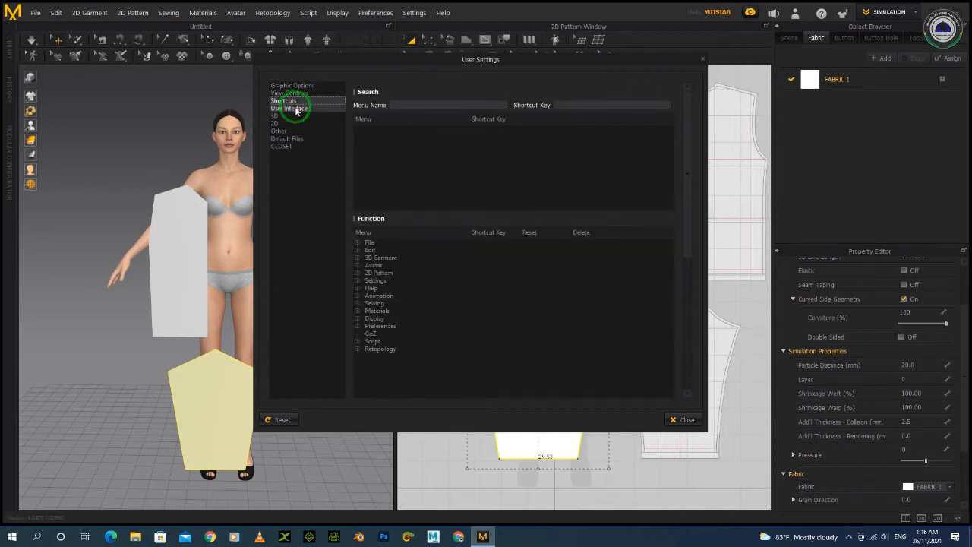
left_click(295, 109)
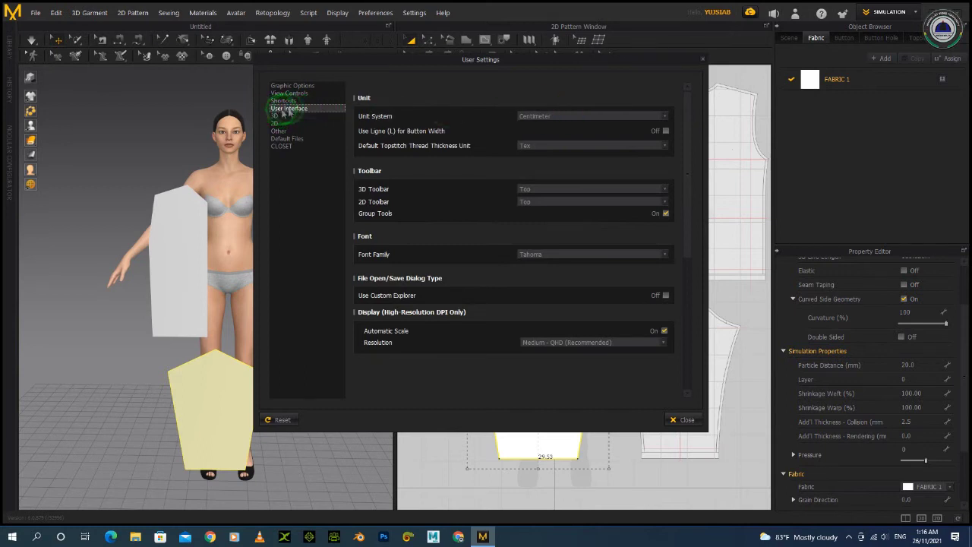
left_click(546, 116)
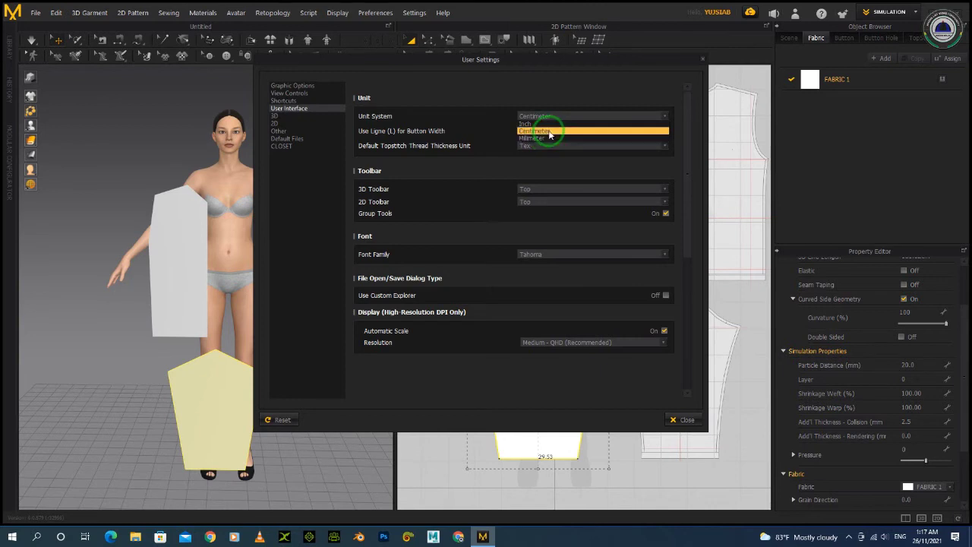
left_click(483, 133)
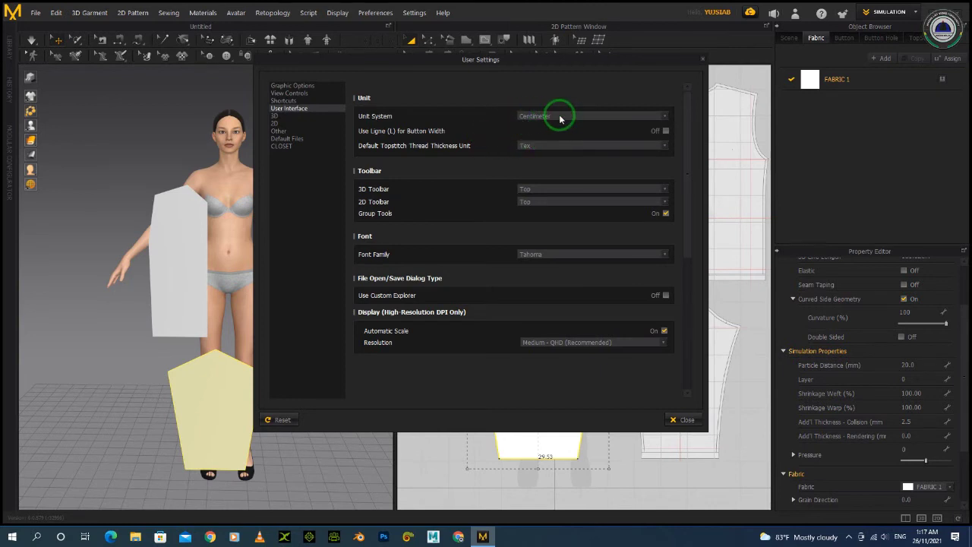
left_click(702, 59)
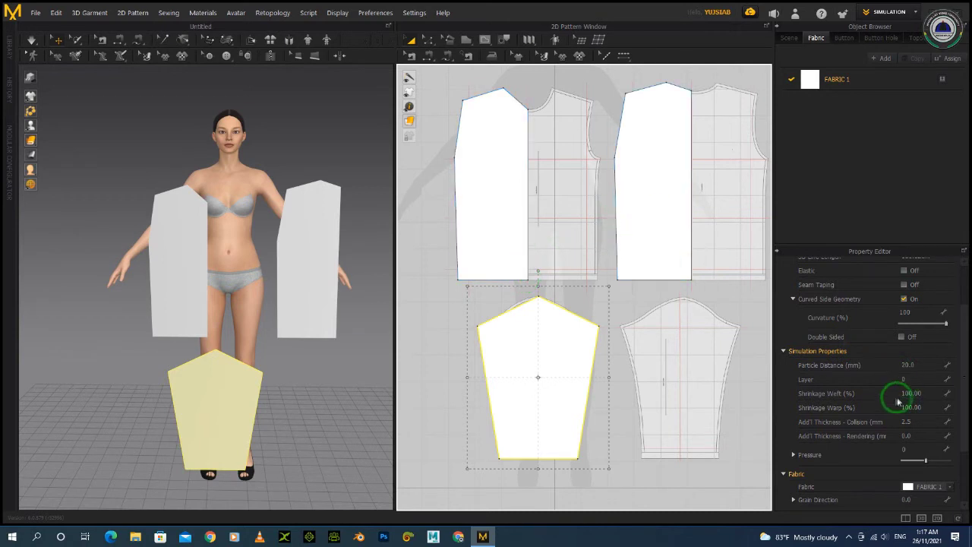
- Set the opacity of FABRIC 1 to 52 so the background image shows through the pattern pieces
scroll(887, 382, "up", 1)
scroll(887, 381, "down", 2)
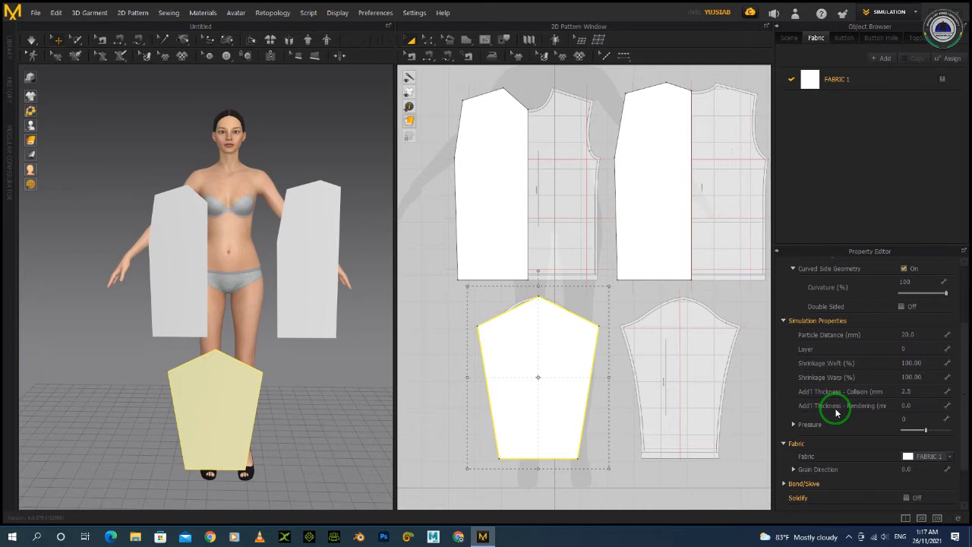
left_click(854, 80)
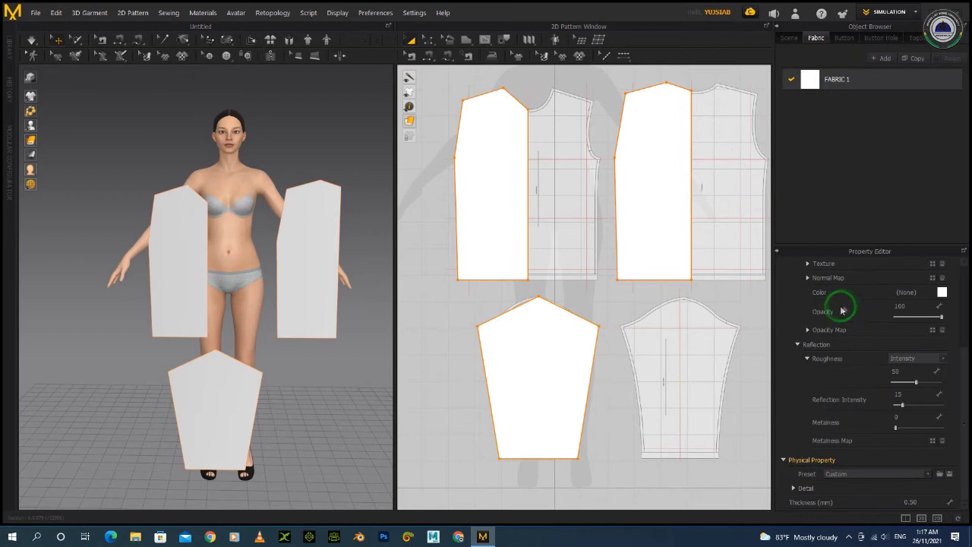
scroll(846, 357, "up", 2)
scroll(851, 326, "down", 3)
scroll(855, 315, "up", 3)
scroll(842, 318, "down", 3)
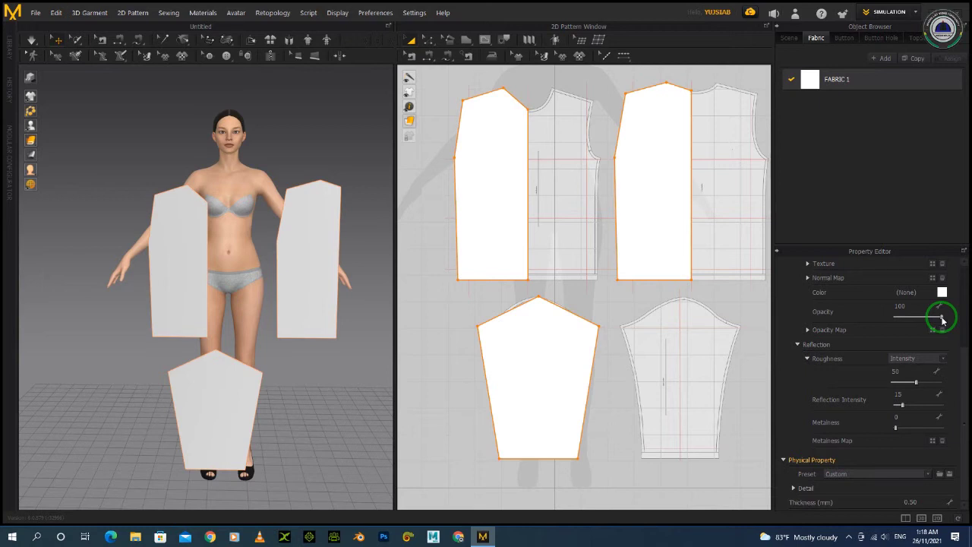
left_click_drag(942, 319, 919, 316)
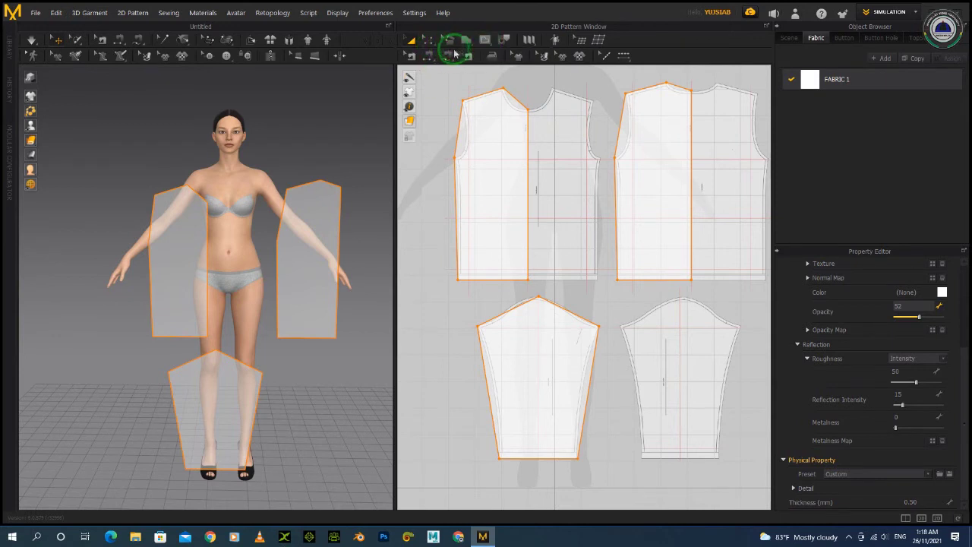
- With Edit Curvature, curve the front piece's armhole inward and its neckline to about 13.5 long, matching the background image
left_click_drag(437, 49, 489, 76)
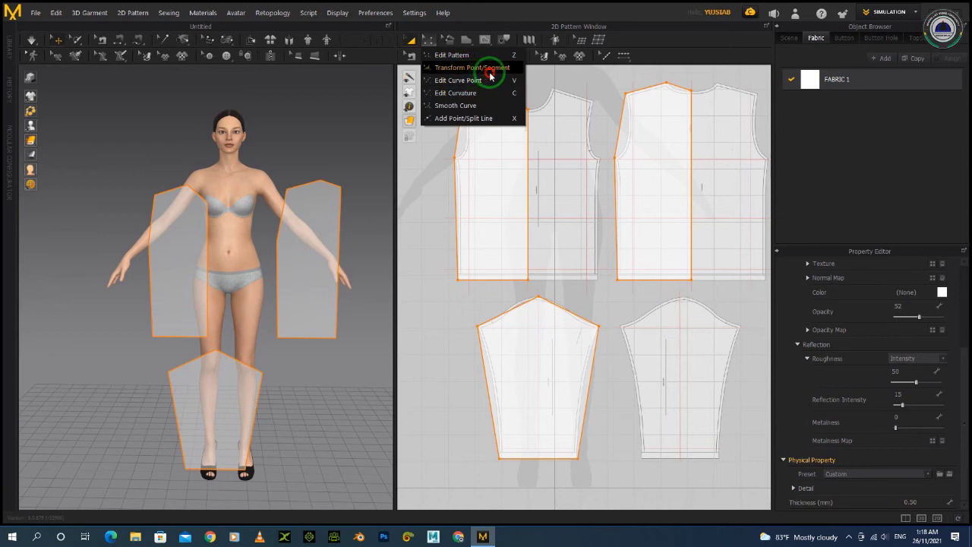
left_click_drag(490, 76, 507, 93)
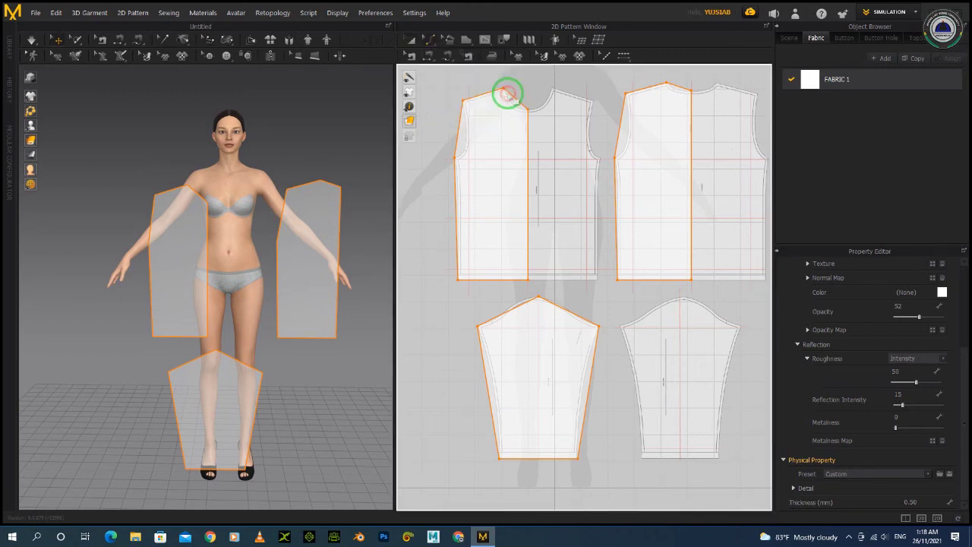
left_click(456, 138)
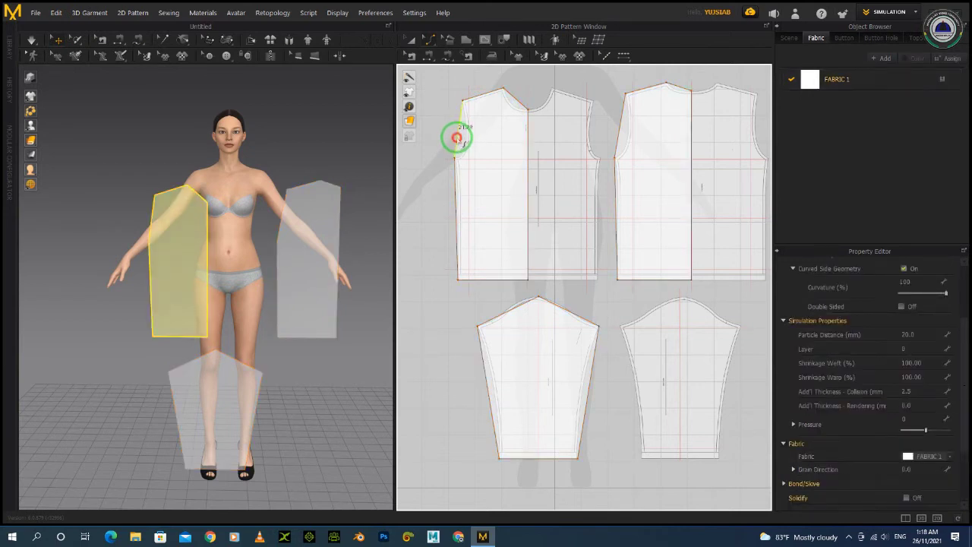
left_click_drag(457, 137, 466, 145)
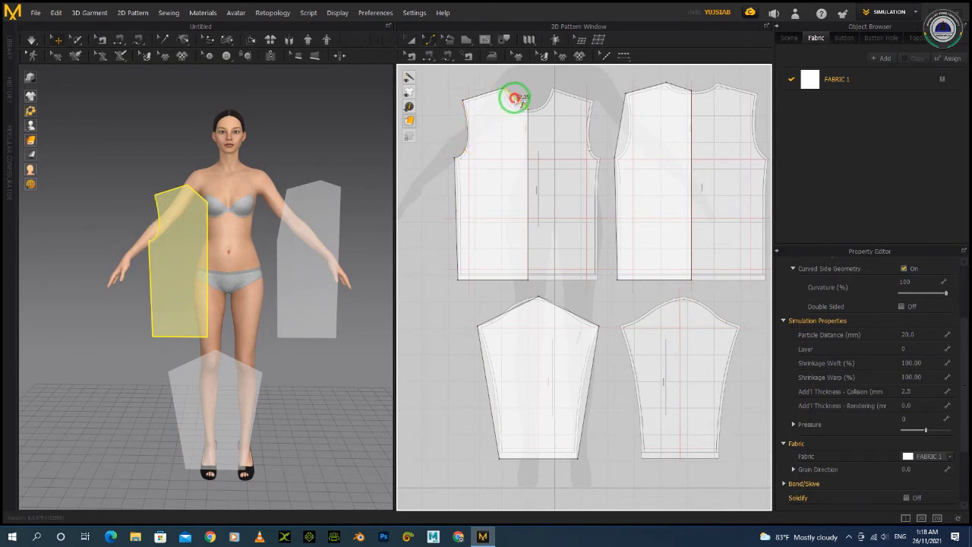
left_click_drag(514, 98, 511, 107)
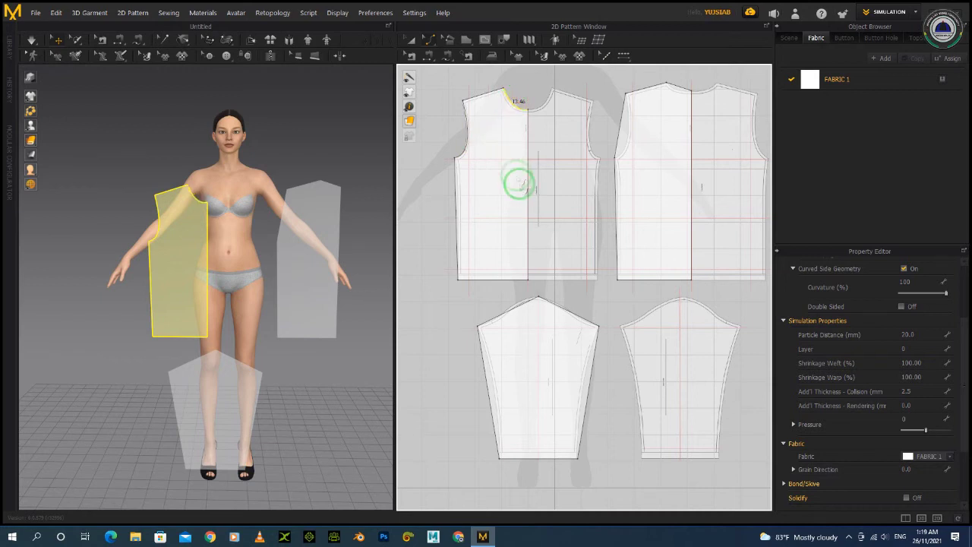
- Bend the front piece's side seam to about 46.1 long and refine its armhole curve to about 23.7 long
scroll(442, 177, "up", 3)
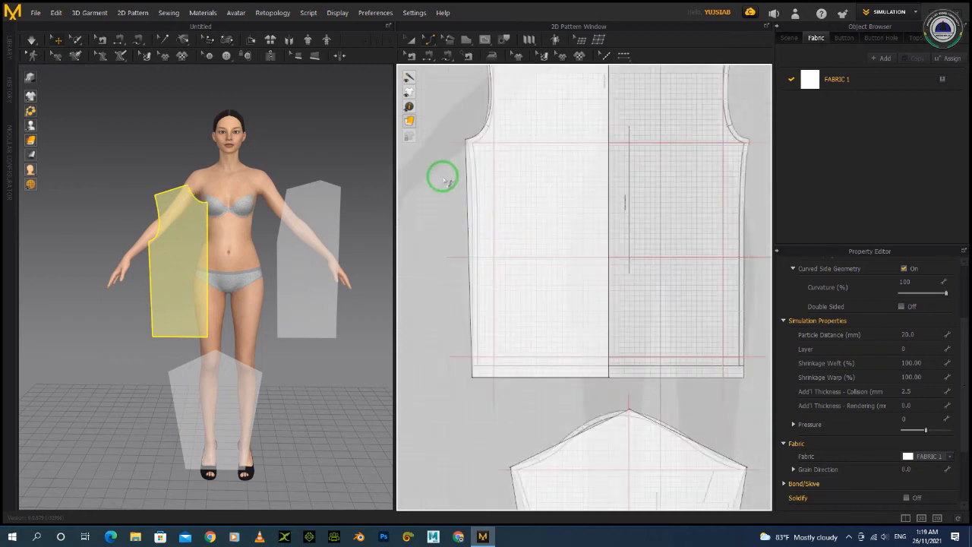
left_click_drag(465, 195, 470, 184)
scroll(607, 214, "down", 2)
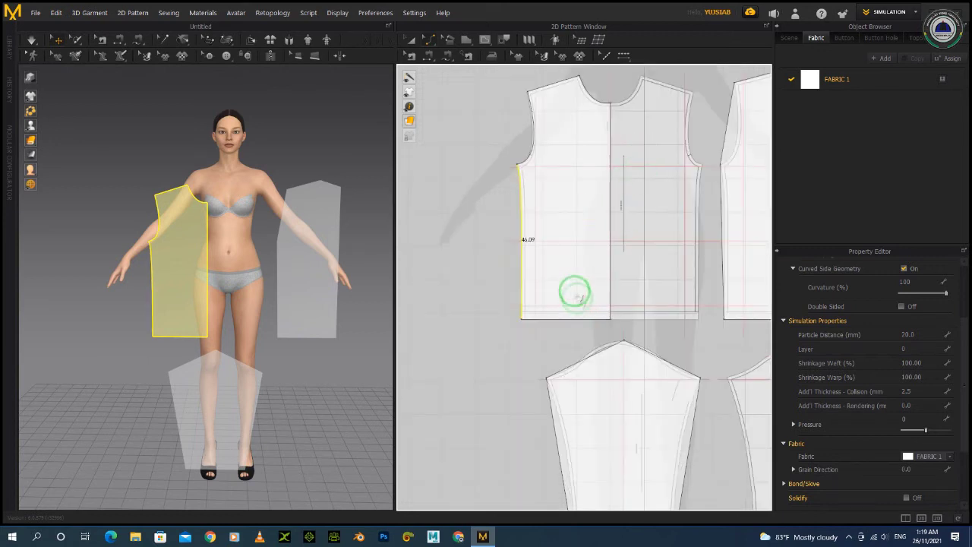
left_click(534, 133)
left_click_drag(534, 134, 527, 133)
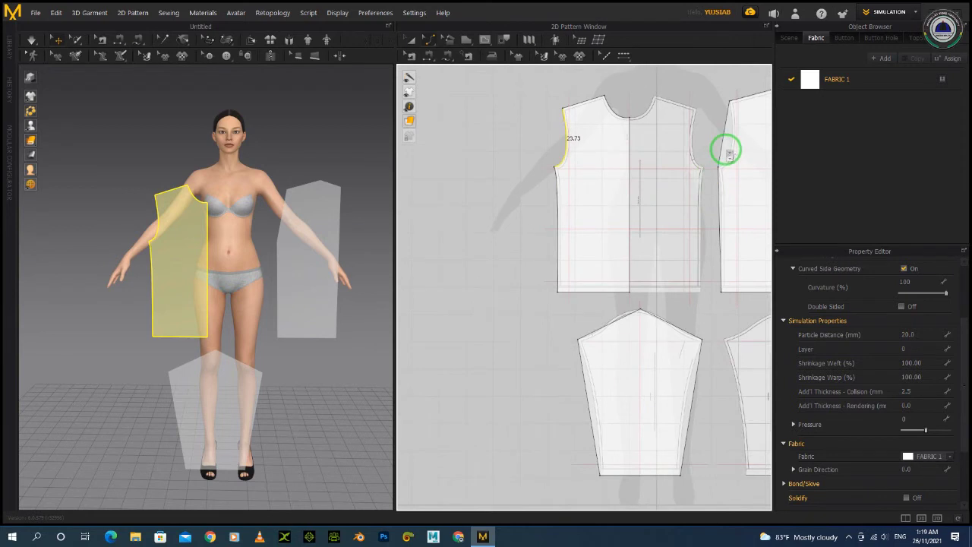
- Curve the back piece's armhole inward along the background outline, about 26.1 long
scroll(718, 150, "down", 5)
scroll(620, 174, "up", 8)
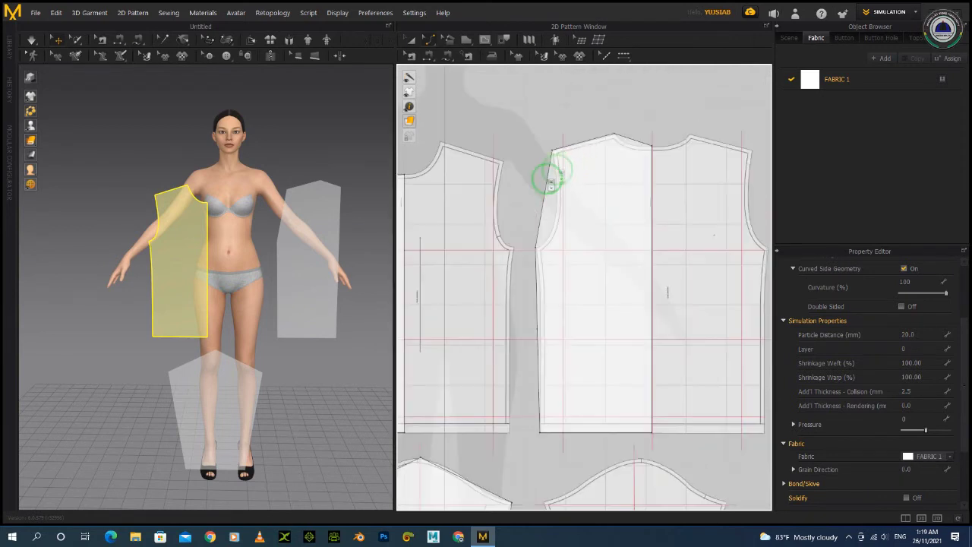
left_click_drag(552, 236, 604, 240)
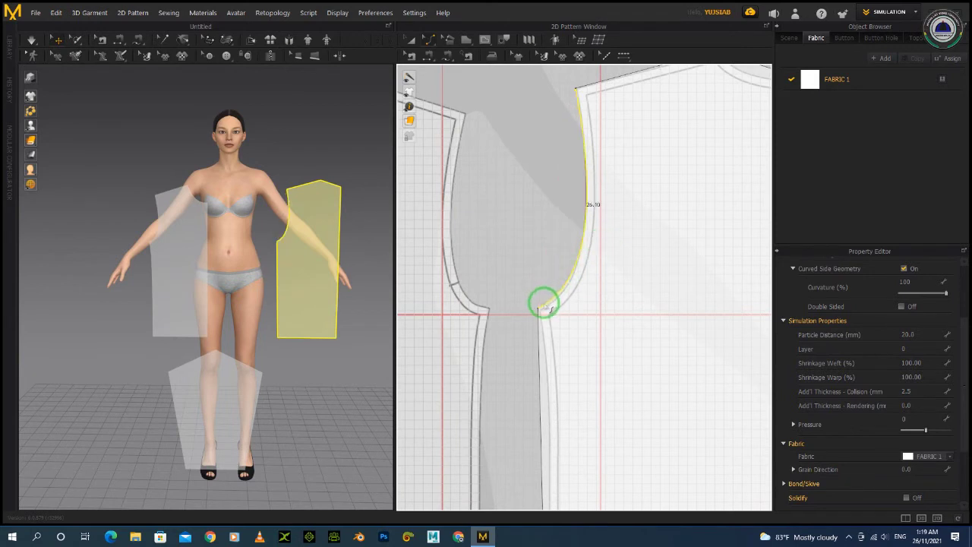
scroll(645, 152, "down", 2)
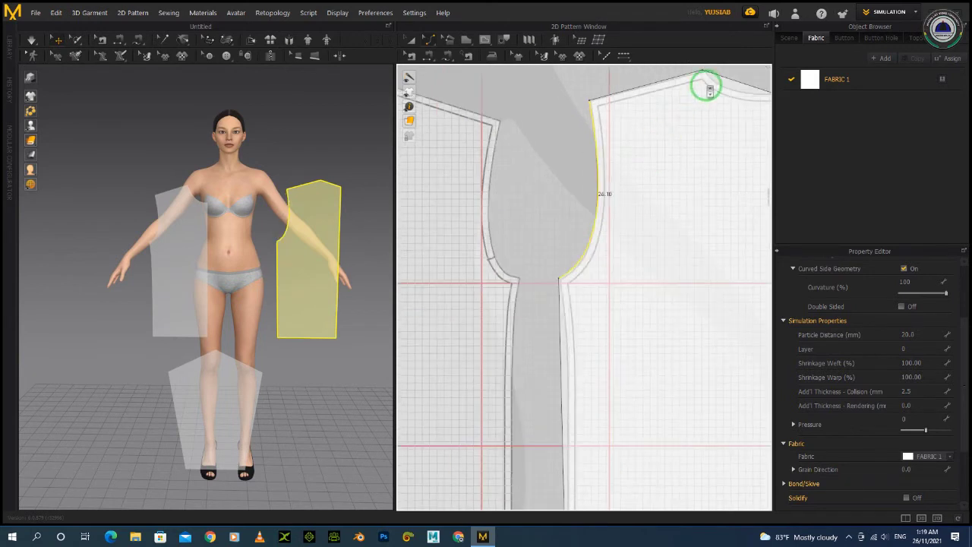
- Curve the left half of the back piece's neckline down to the background outline, about 10.2 long
scroll(706, 87, "down", 2)
scroll(623, 179, "up", 5)
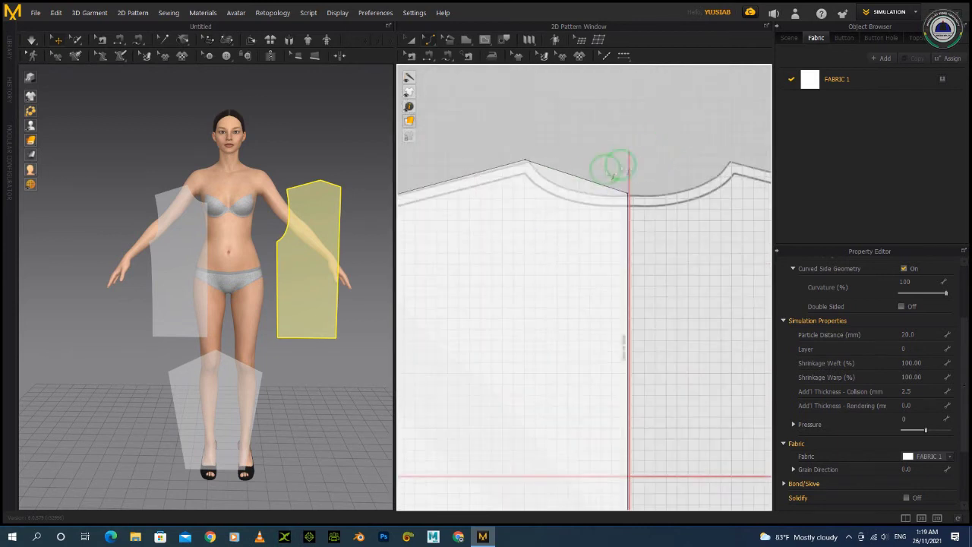
left_click_drag(581, 177, 534, 164)
scroll(533, 164, "down", 2)
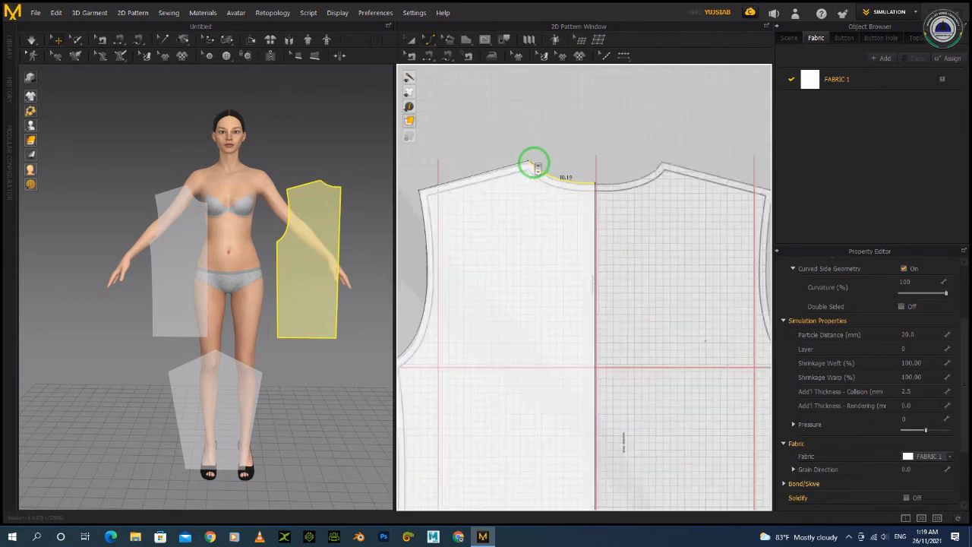
- Move both end points of the back neckline onto the background outline and bend the curve again to about 10.1 long
scroll(535, 163, "up", 3)
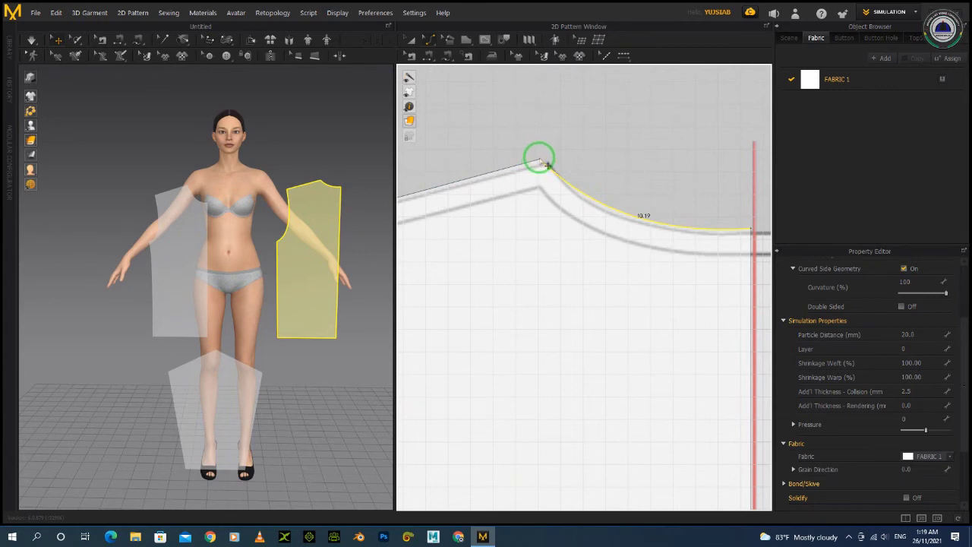
left_click(547, 165)
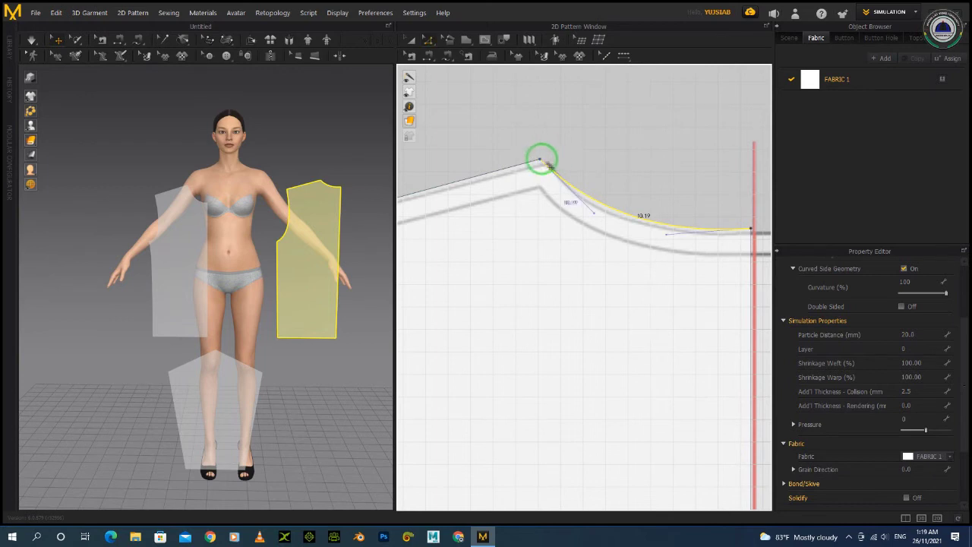
left_click(546, 165)
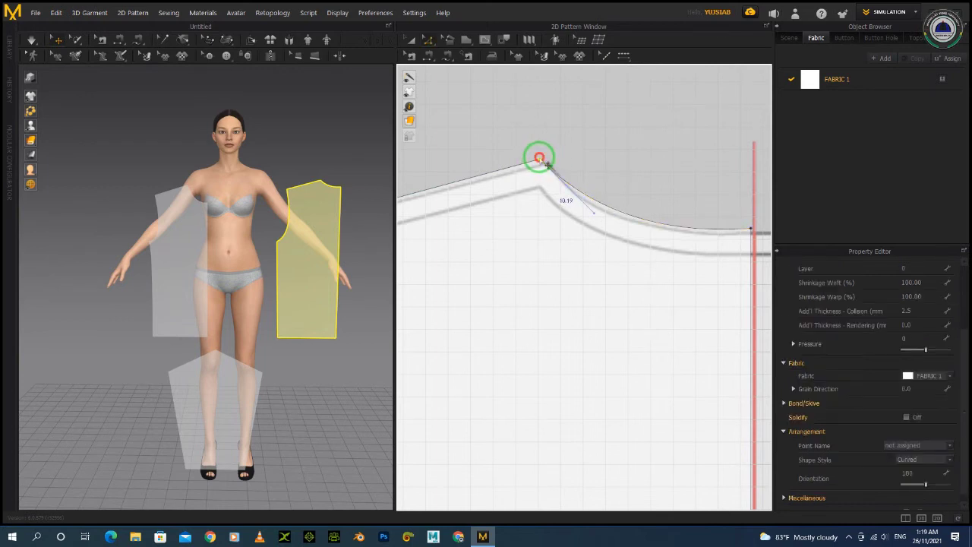
mouse_move(547, 165)
left_mouse_down()
mouse_move(556, 167)
mouse_move(548, 160)
left_mouse_up()
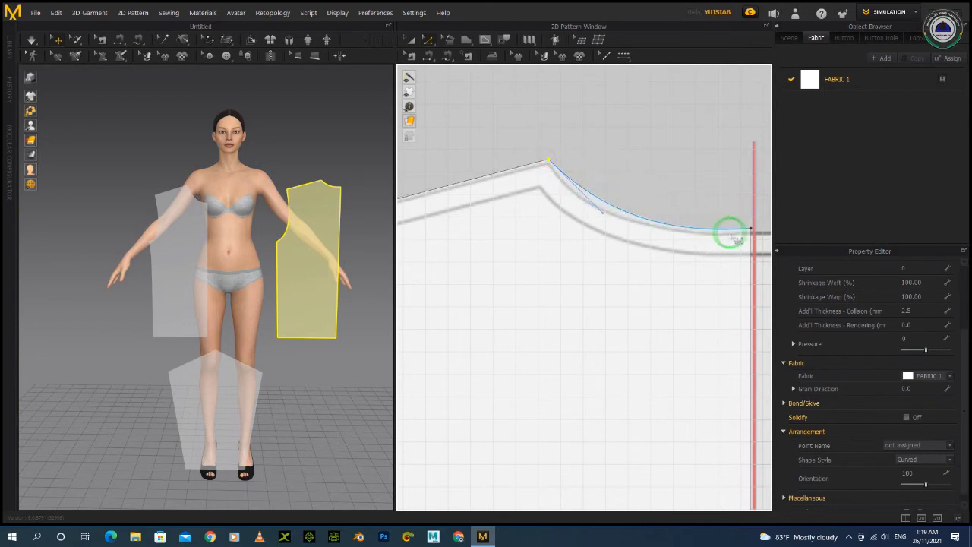
left_click_drag(748, 227, 750, 230)
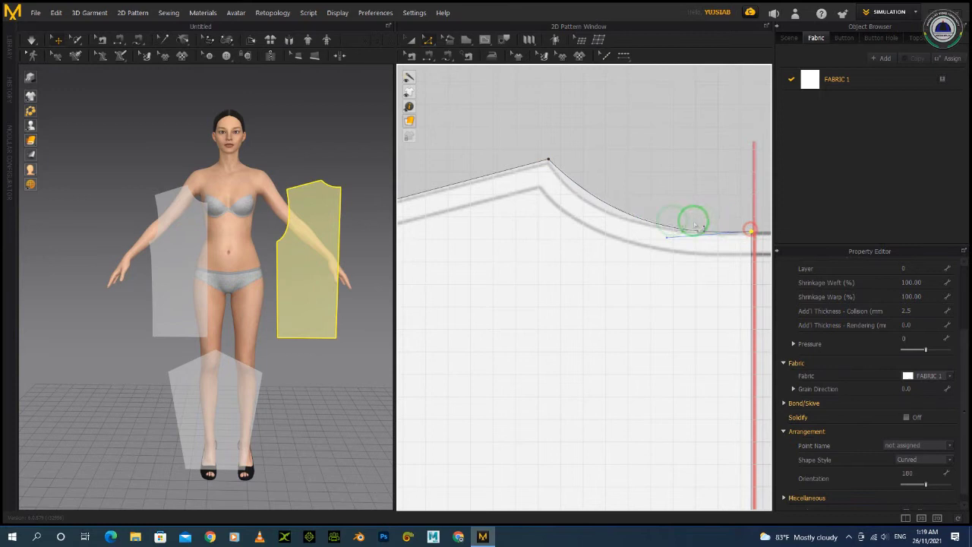
left_click(624, 215)
left_click_drag(615, 207, 594, 207)
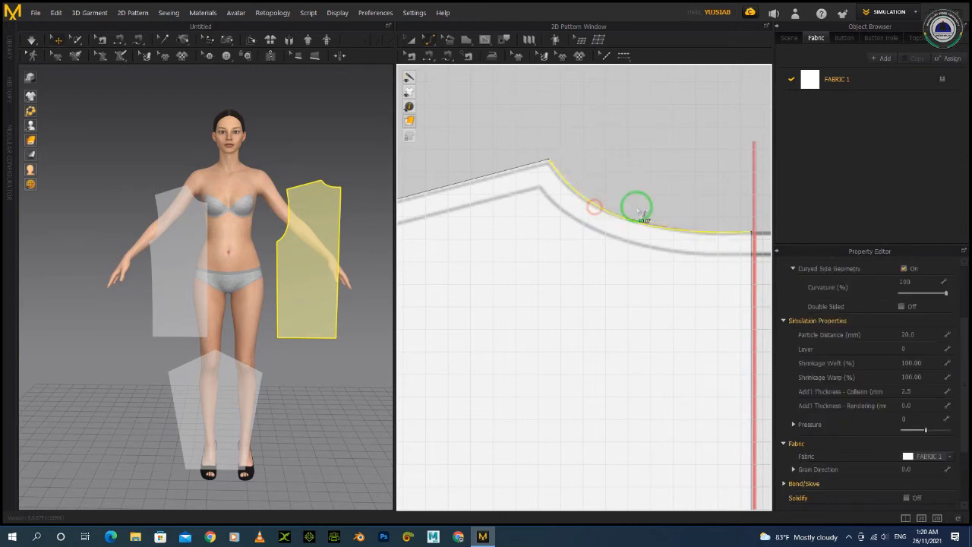
scroll(590, 243, "down", 5)
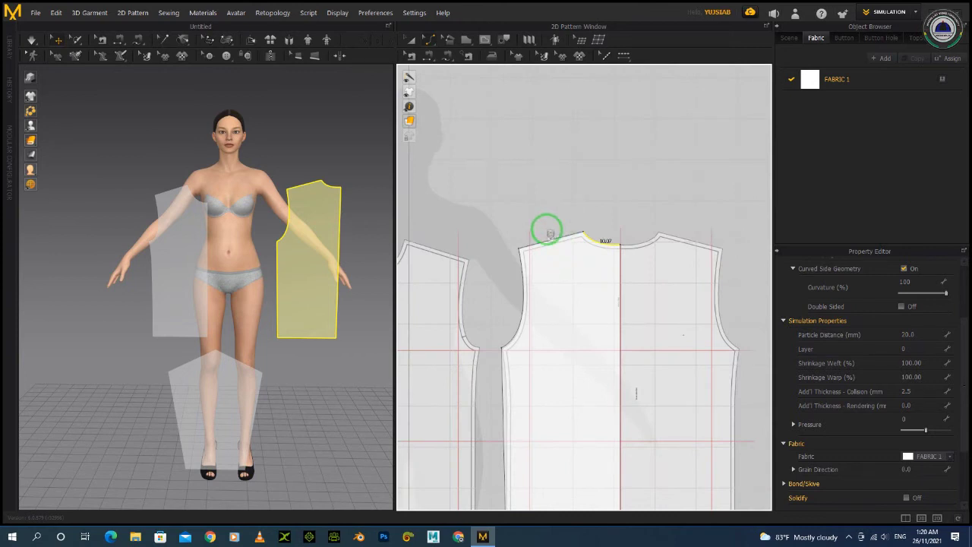
- Curve the back piece's side seam slightly inward along the background outline, about 46.1 long
scroll(550, 233, "down", 3)
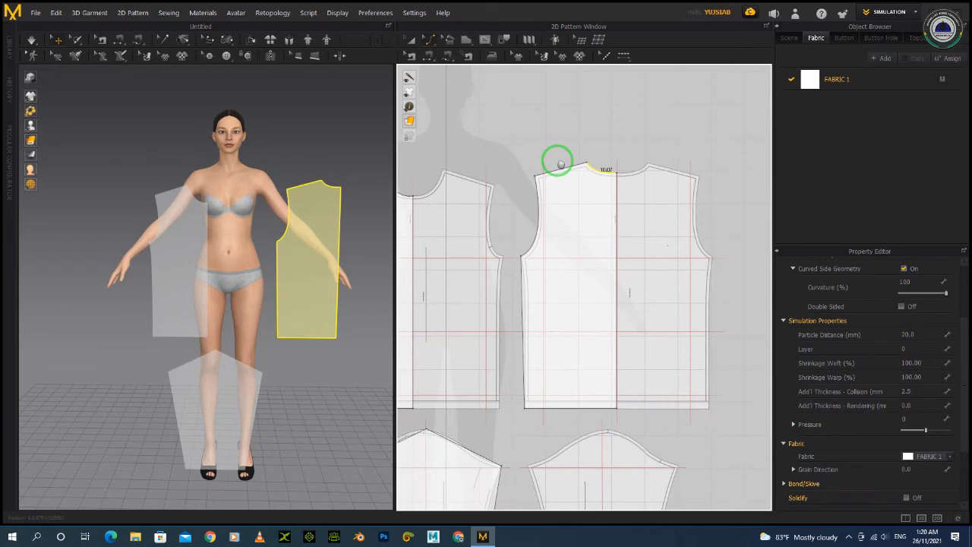
scroll(569, 162, "up", 2)
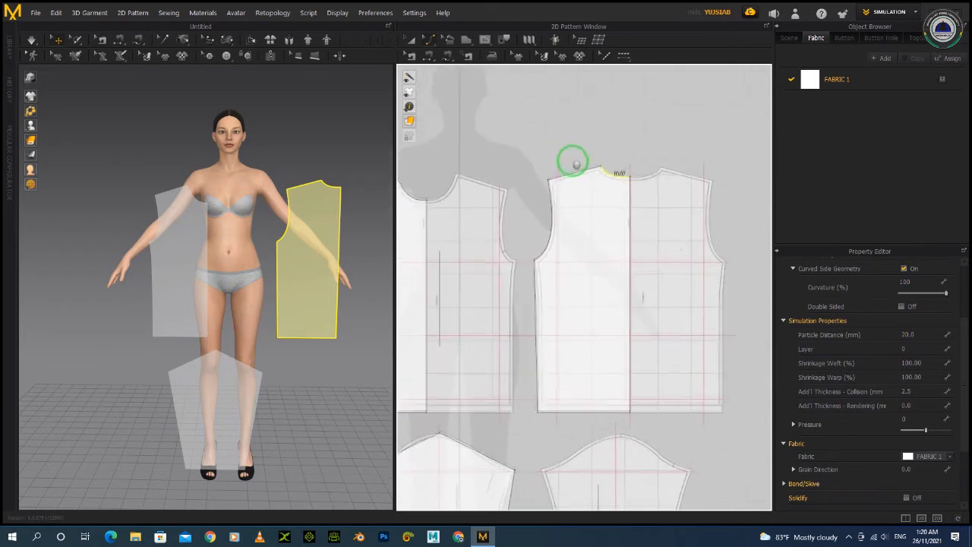
scroll(551, 254, "up", 5)
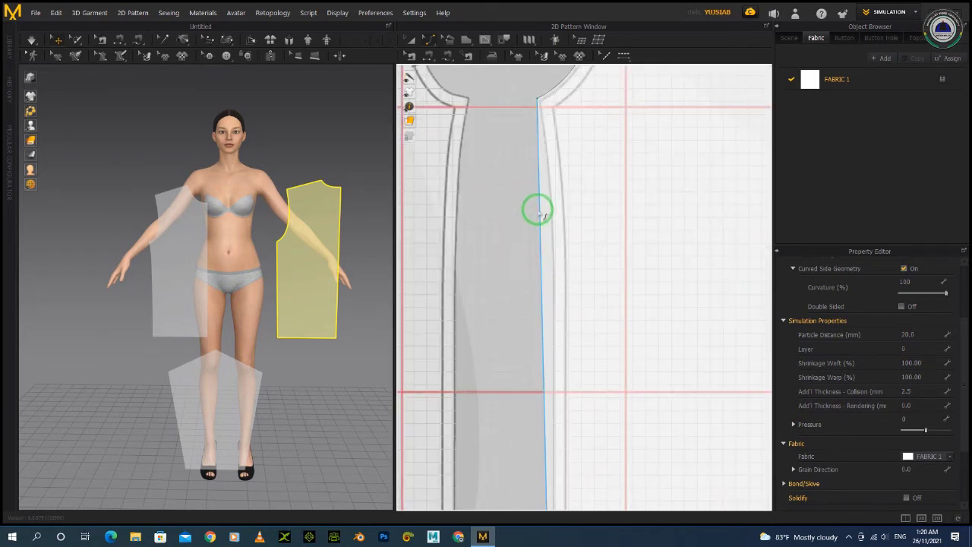
left_click_drag(539, 200, 548, 197)
scroll(599, 278, "up", 2)
scroll(595, 266, "down", 5)
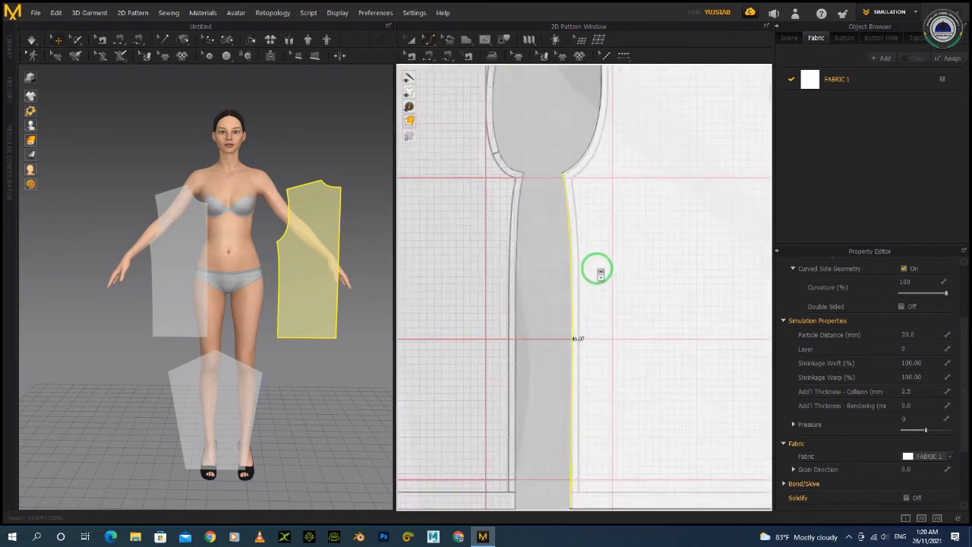
- Bend both halves of the sleeve cap slightly outward, the left about 25.6 and the right about 25.4 long
middle_click_drag(643, 290, 690, 179)
scroll(459, 327, "up", 5)
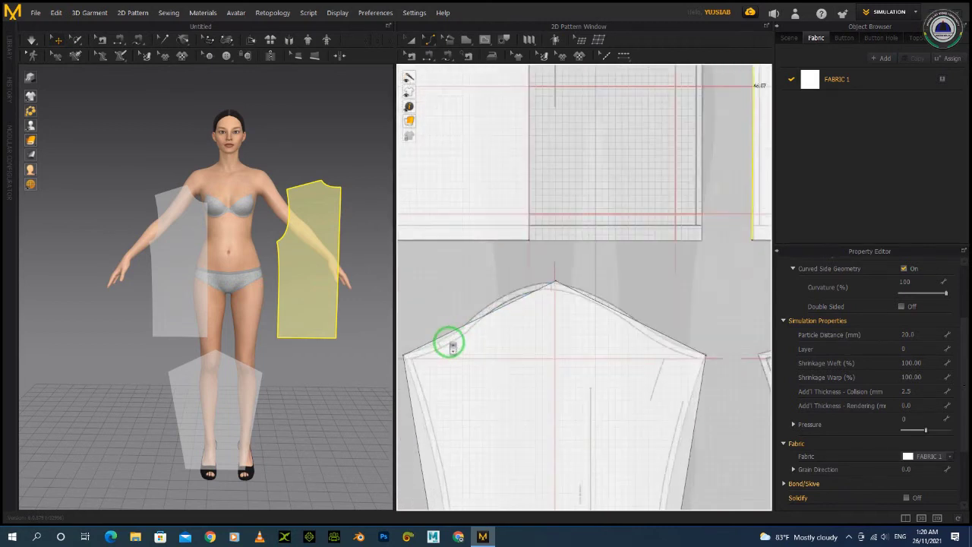
left_click(525, 291)
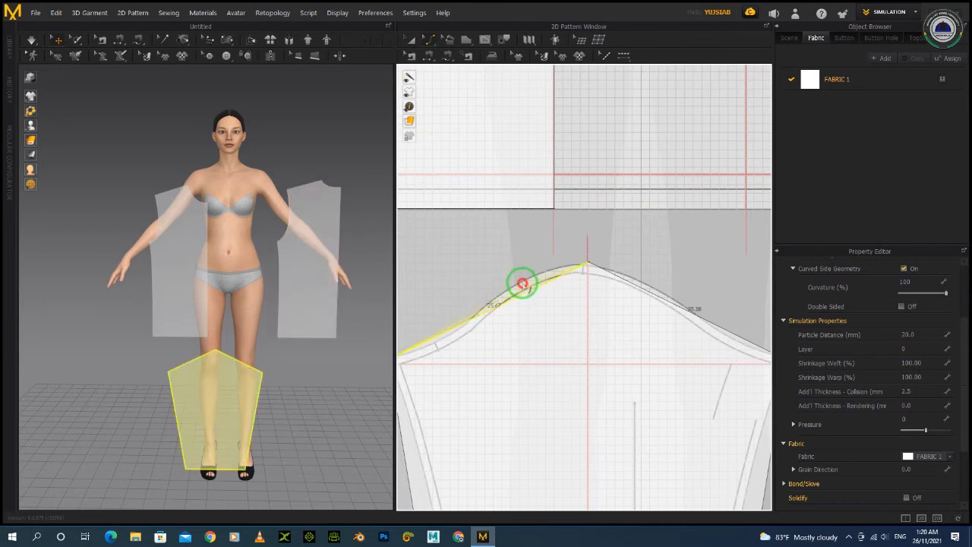
left_click(670, 299)
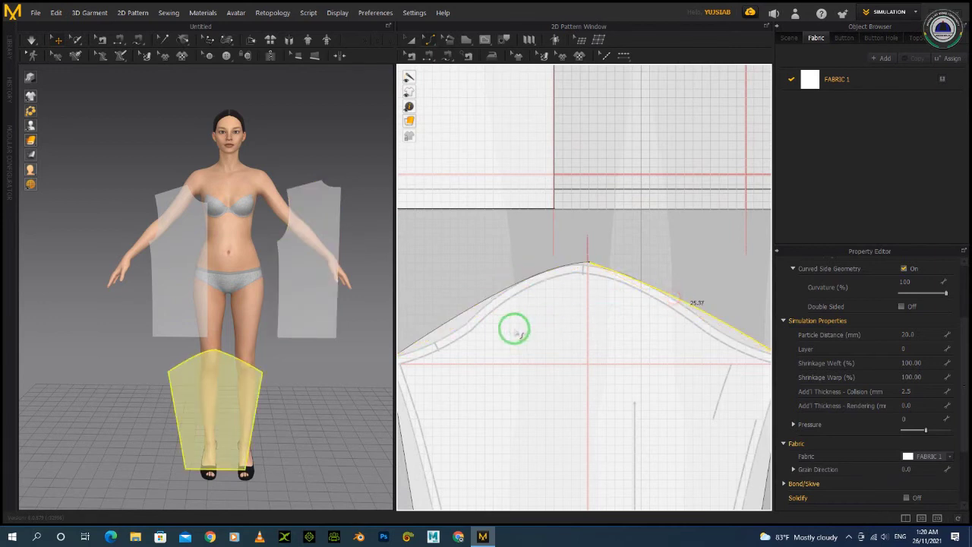
- With Edit Curve Point, add two curve points to the left half of the sleeve cap and shape it into the background's S-curve
right_click_drag(475, 325, 539, 206)
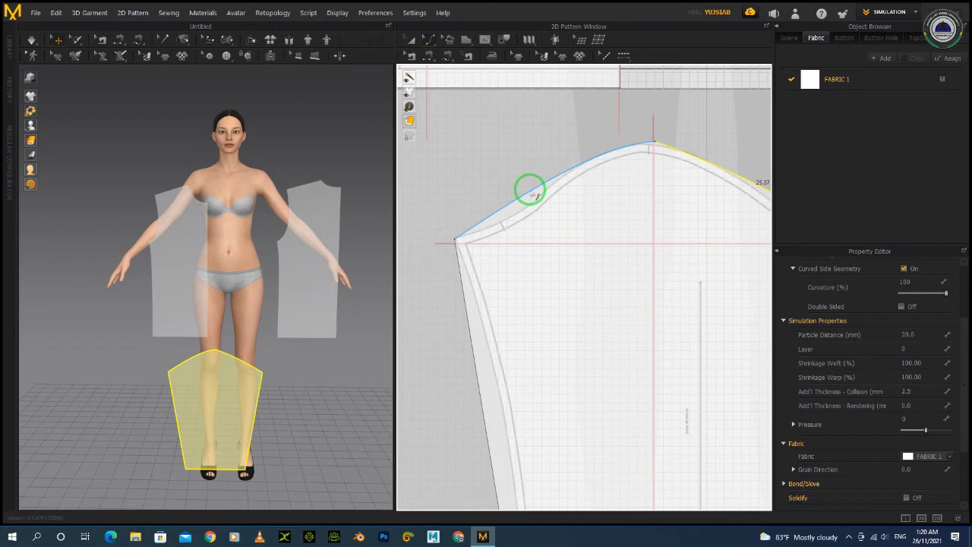
left_click(534, 192)
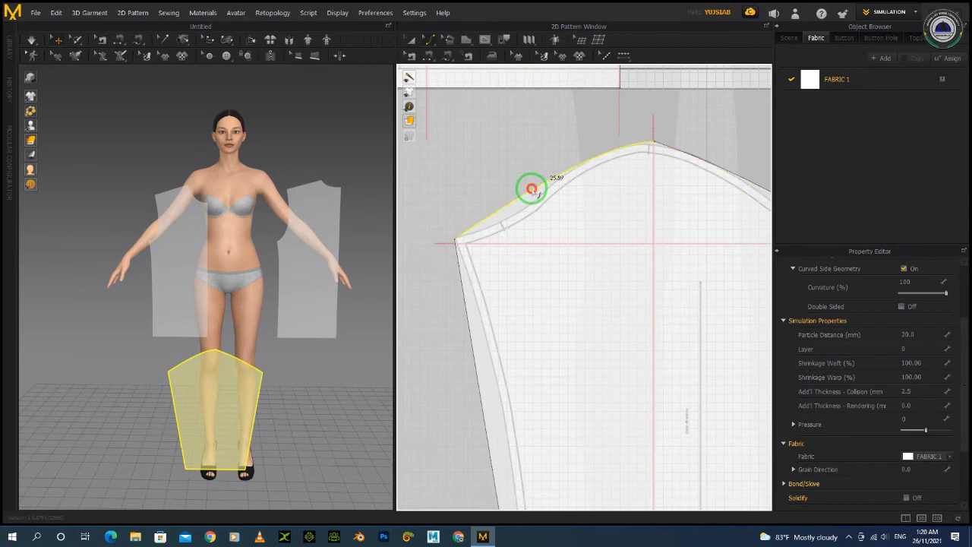
left_click(533, 190)
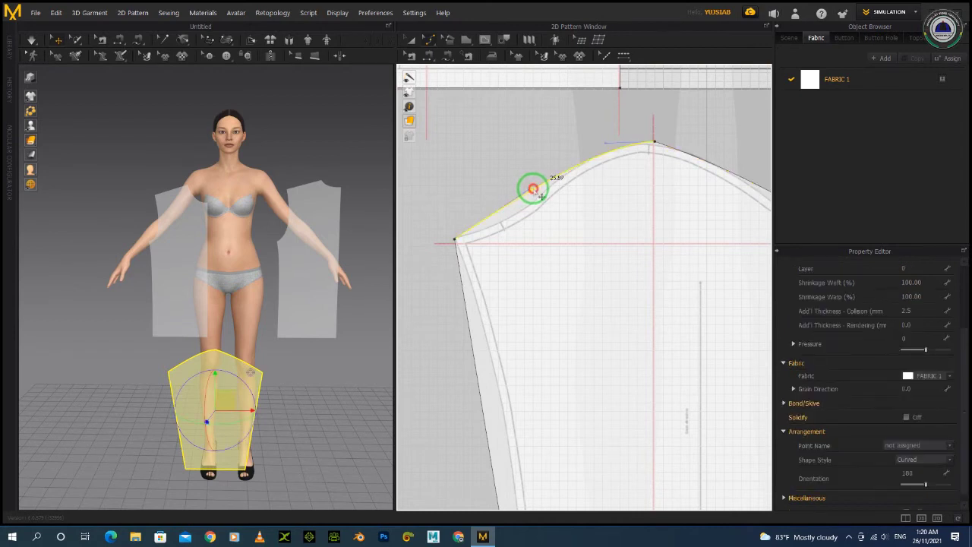
left_click(537, 186)
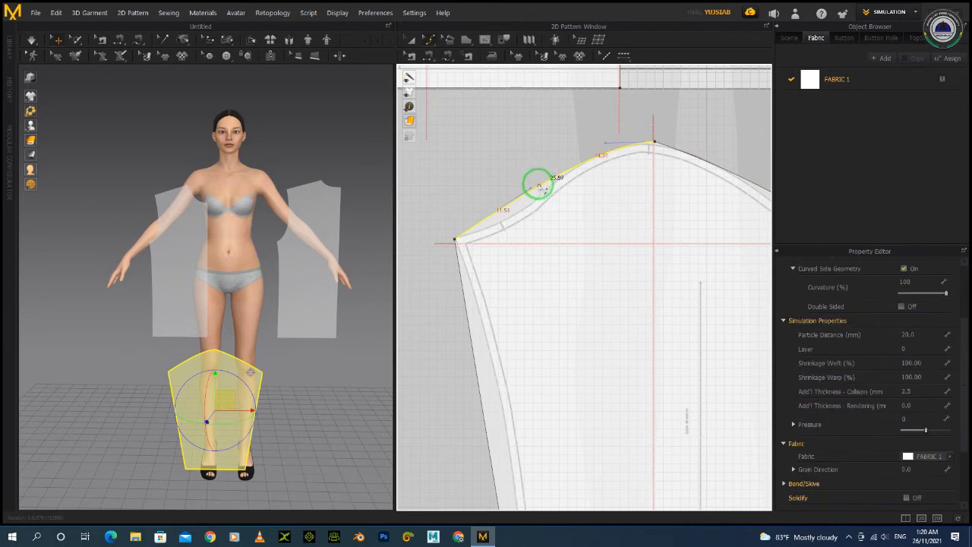
left_click(538, 186)
left_click_drag(537, 185, 539, 198)
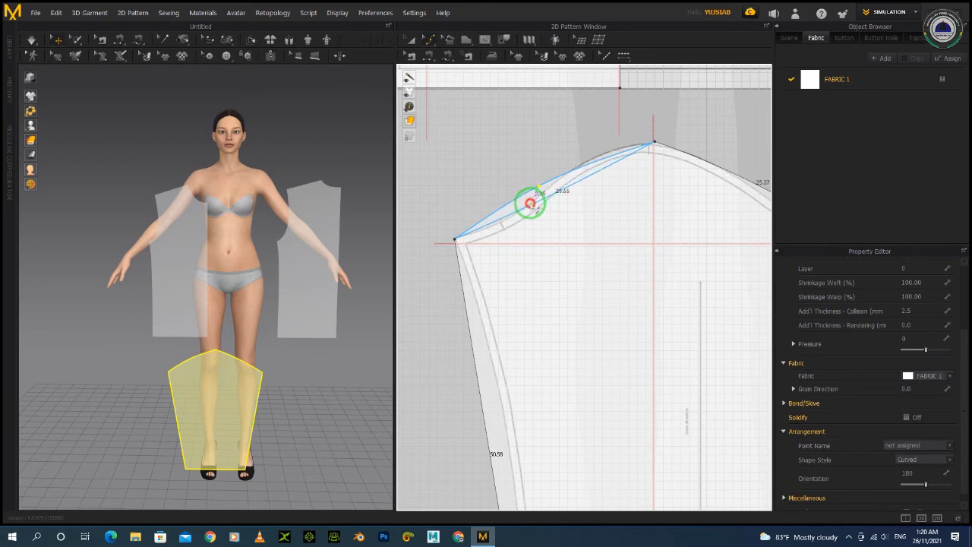
left_click_drag(528, 206, 591, 180)
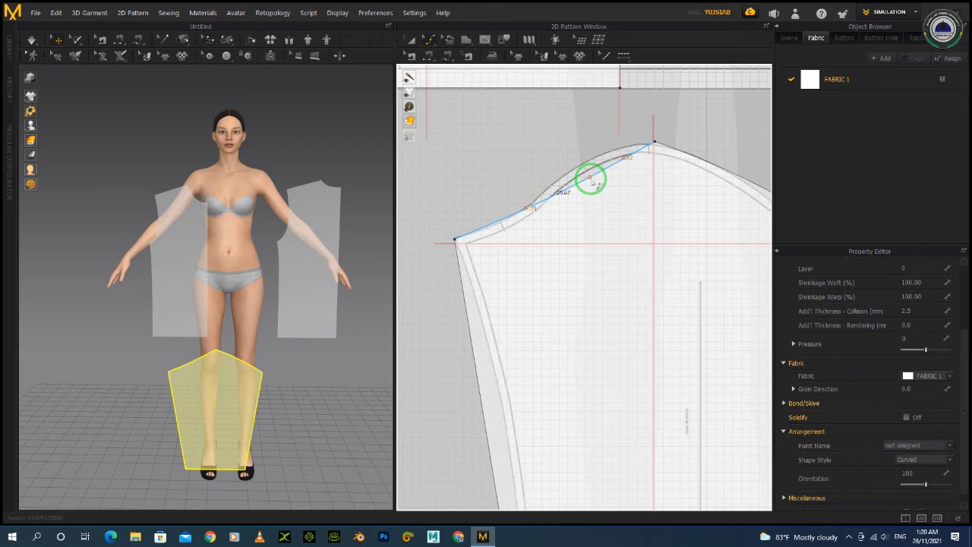
left_click_drag(590, 180, 579, 165)
left_click(527, 204)
left_click_drag(534, 212, 531, 211)
- Add two curve points to the right half of the sleeve cap and shape it into the background's S-curve, about 25.5 long
scroll(583, 199, "down", 3)
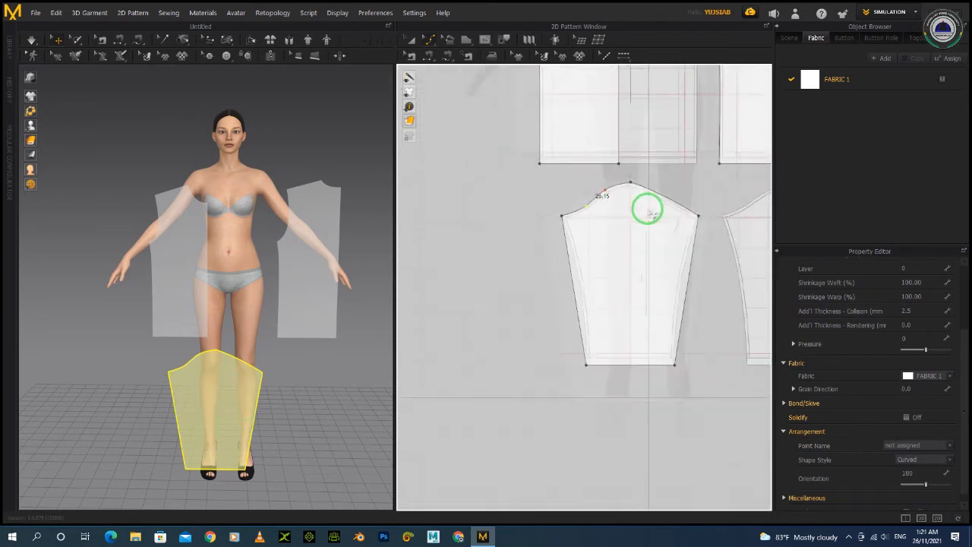
scroll(678, 200, "up", 5)
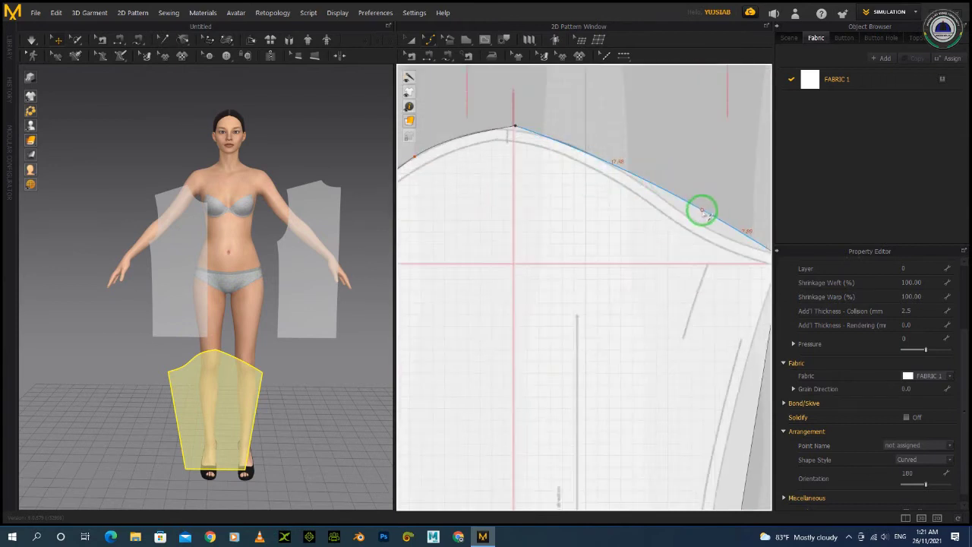
left_click_drag(692, 205, 683, 217)
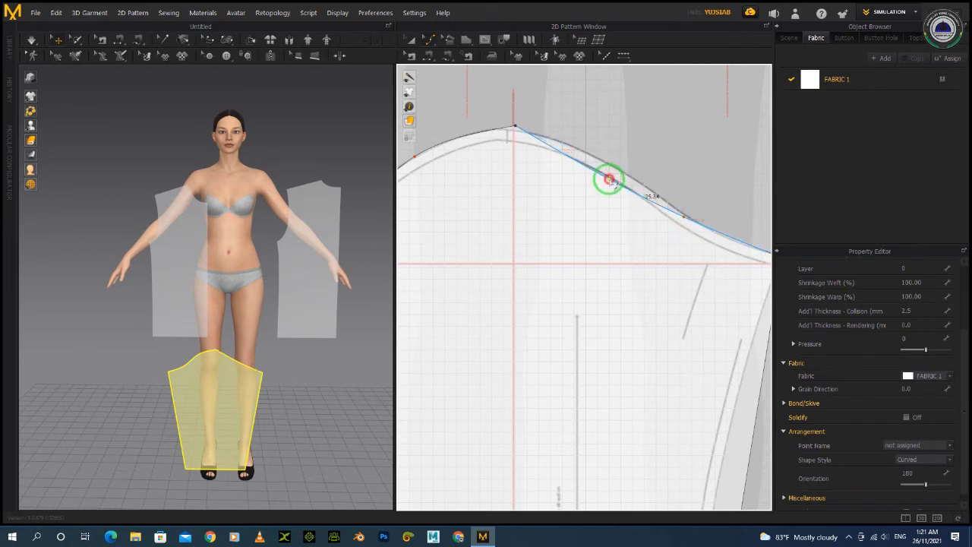
left_click_drag(613, 171, 618, 168)
left_click_drag(689, 222, 686, 217)
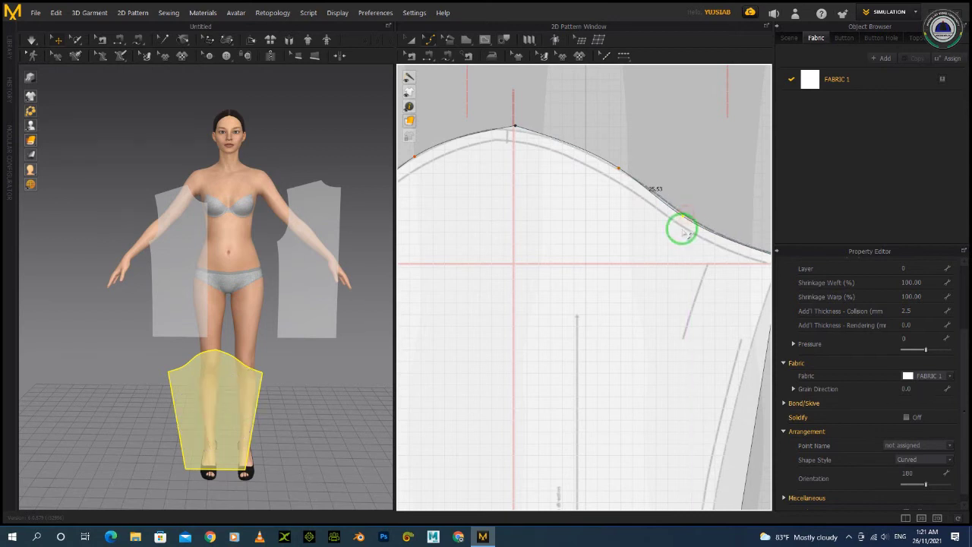
scroll(671, 229, "down", 6)
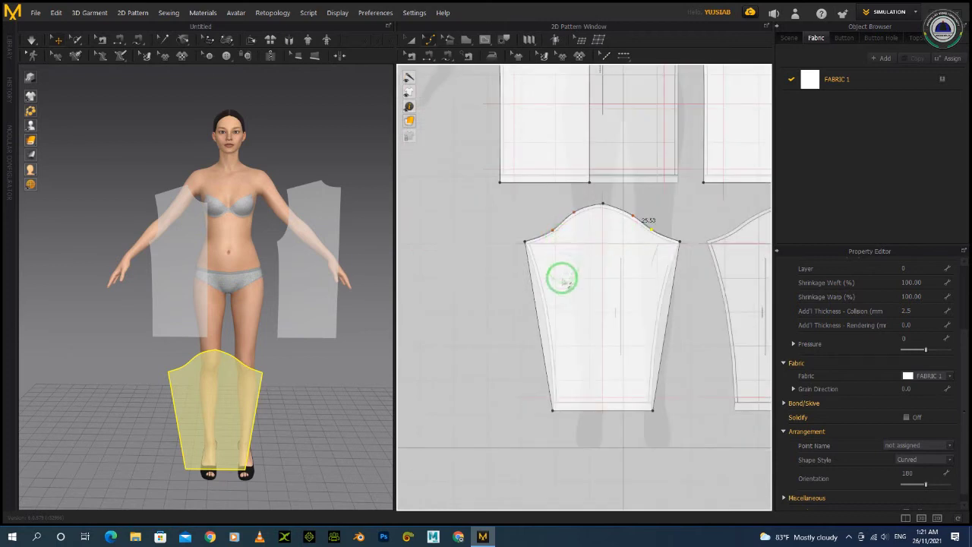
left_click(536, 304)
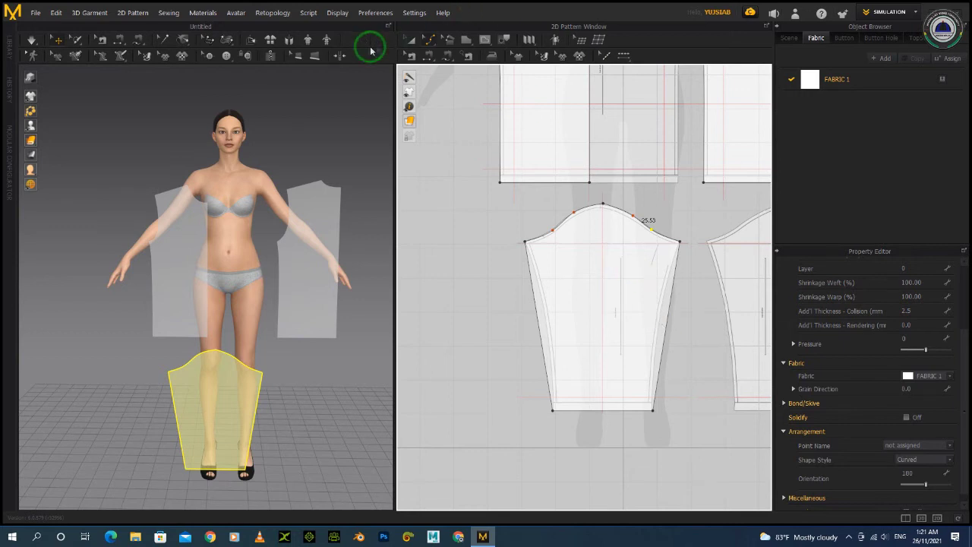
- Clone the half front piece as a linked Symmetric Pattern and place the copy beside its centre front edge
left_click(410, 40)
scroll(598, 179, "down", 5)
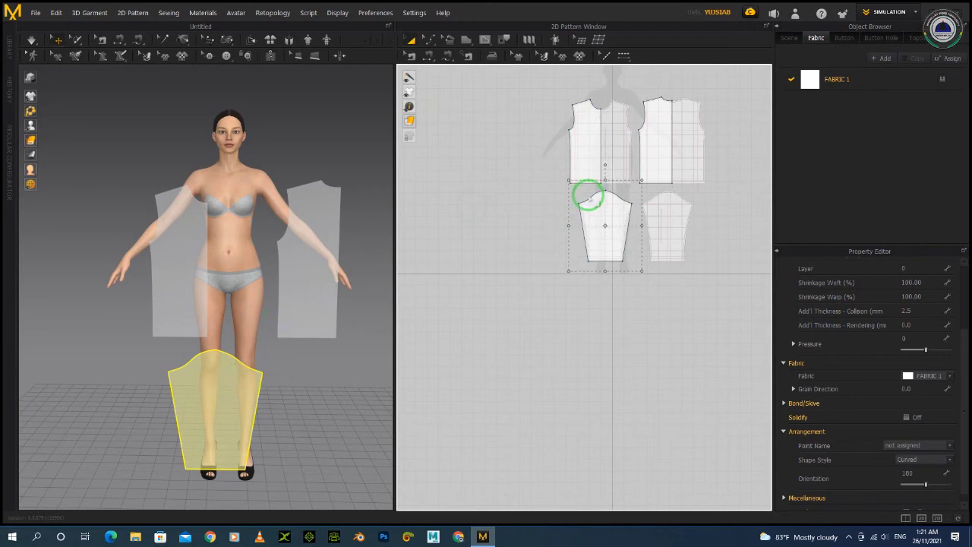
middle_click_drag(592, 194, 549, 284)
scroll(664, 163, "down", 2)
left_click(579, 282)
scroll(614, 255, "down", 3)
scroll(614, 255, "up", 3)
left_click(529, 236)
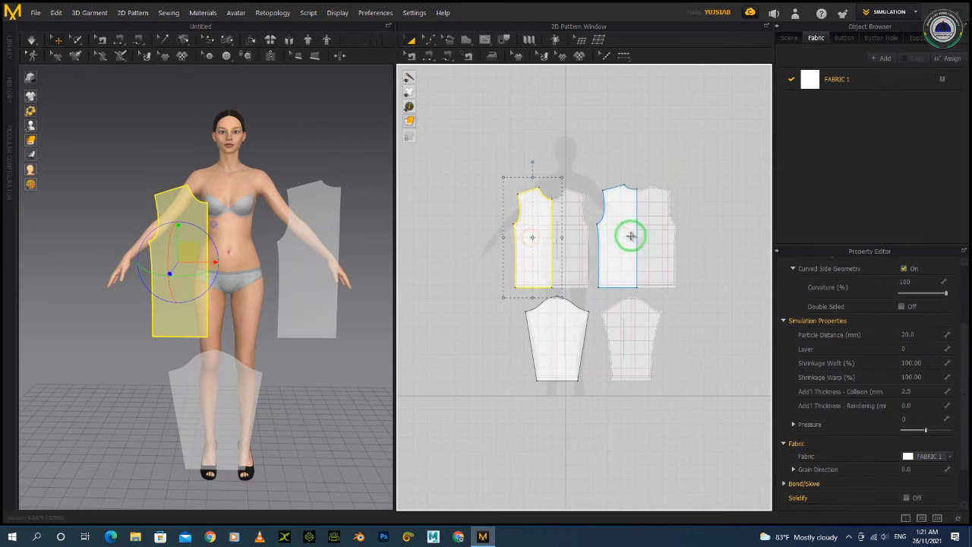
scroll(578, 233, "up", 1)
scroll(578, 233, "up", 3)
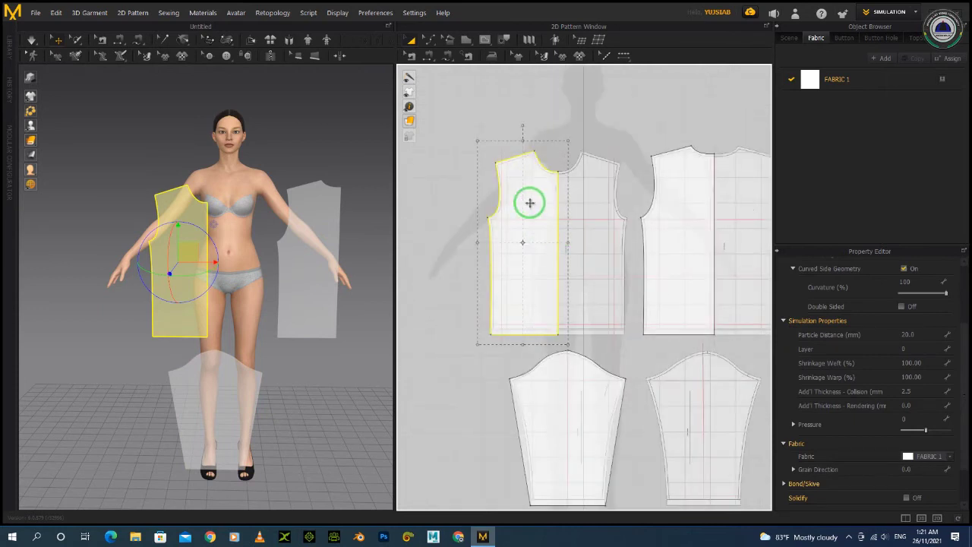
right_click(529, 202)
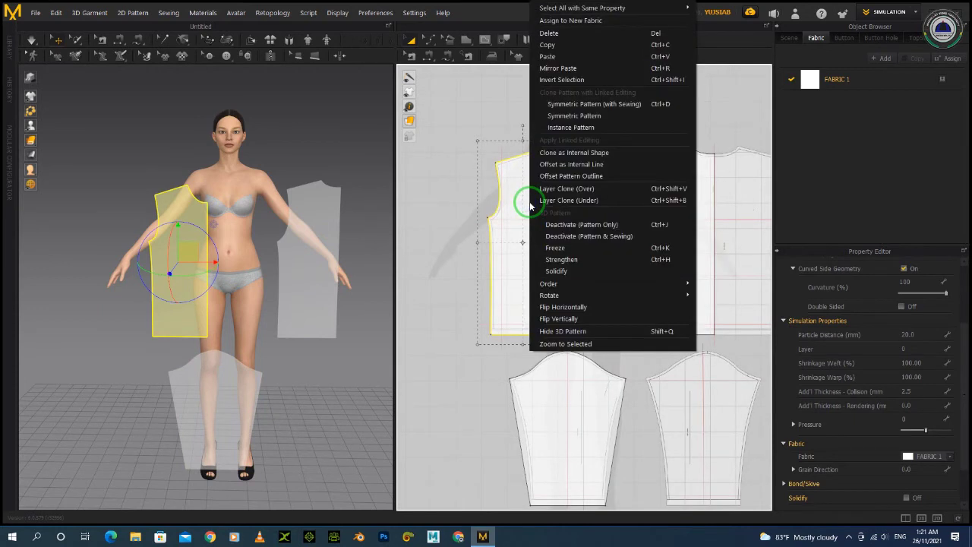
left_click(565, 122)
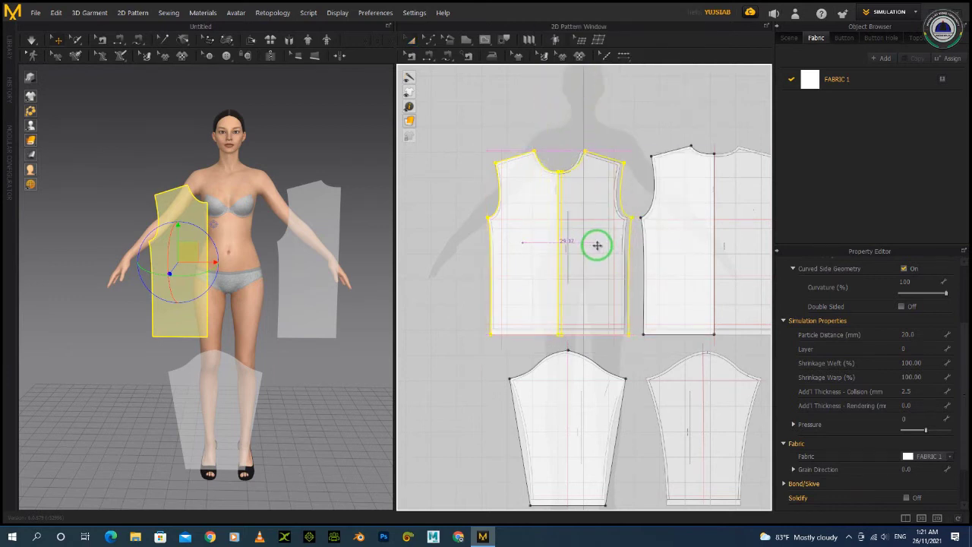
left_click(597, 246)
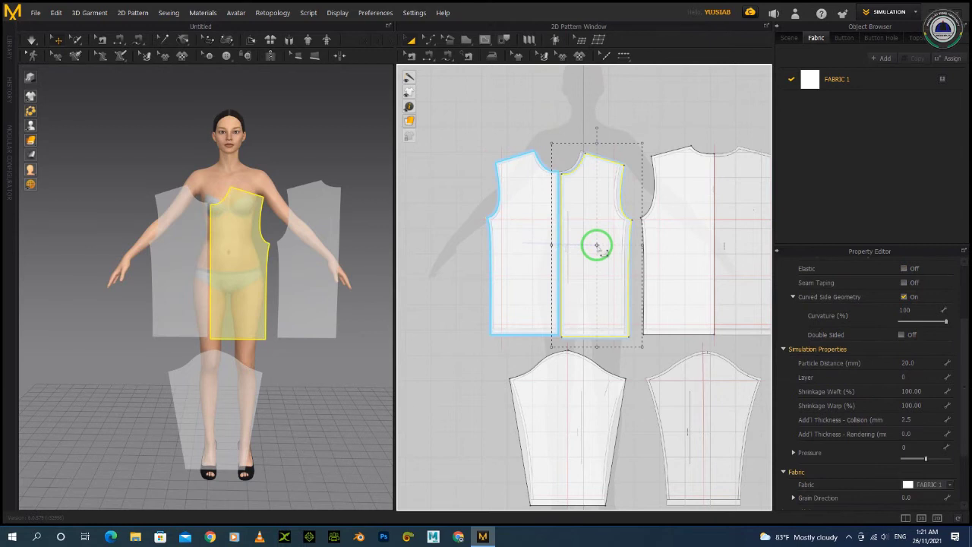
- Move the mirrored front half slightly so that it aligns with the original half along the centre front
scroll(577, 202, "down", 1)
scroll(570, 200, "up", 3)
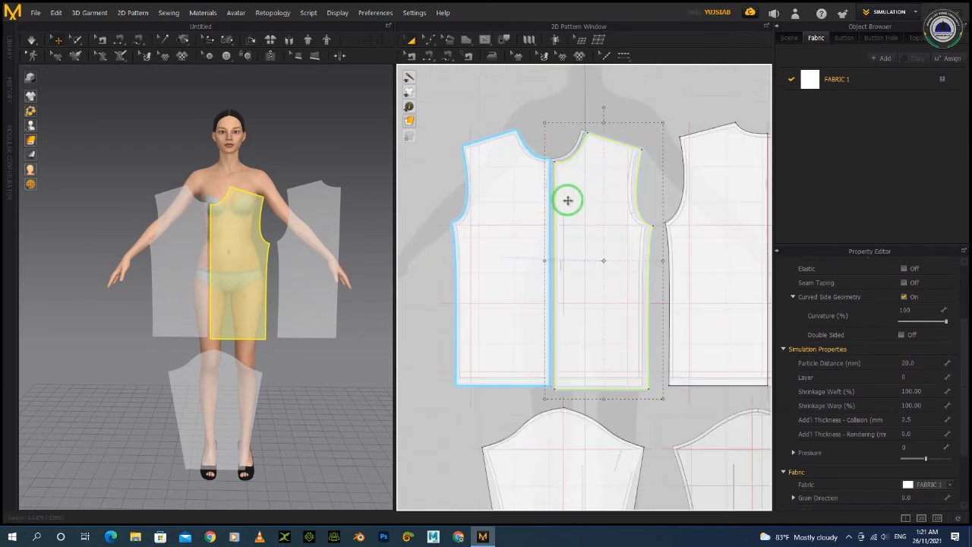
left_click_drag(564, 199, 559, 195)
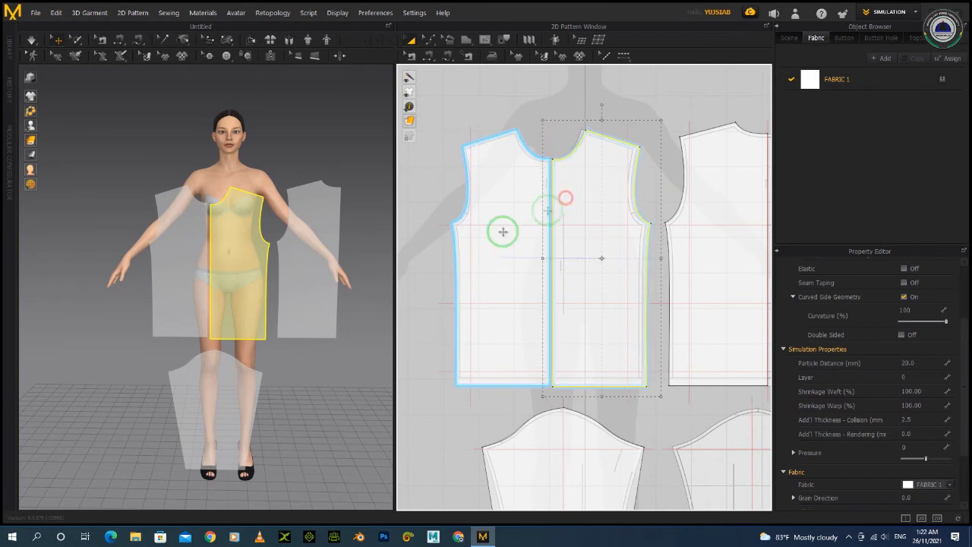
left_click(647, 94)
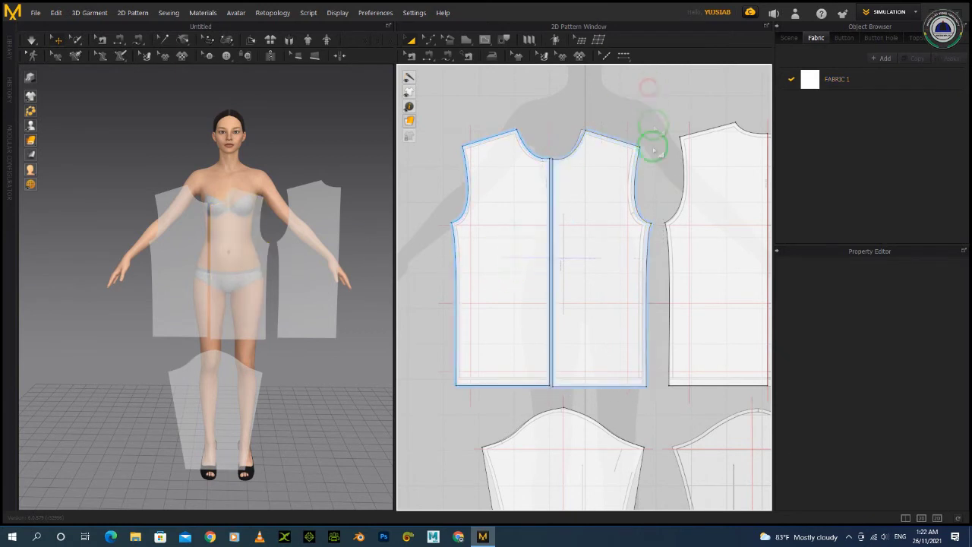
- Clone the half back piece as a linked Symmetric Pattern and place the copy beside its centre back edge
scroll(629, 206, "down", 4)
scroll(708, 234, "up", 4)
left_click(624, 168)
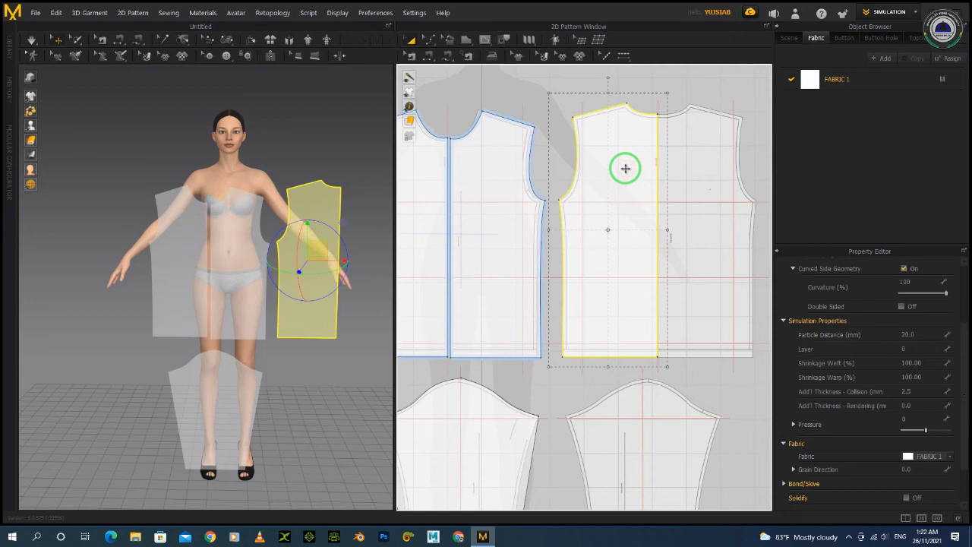
right_click(625, 171)
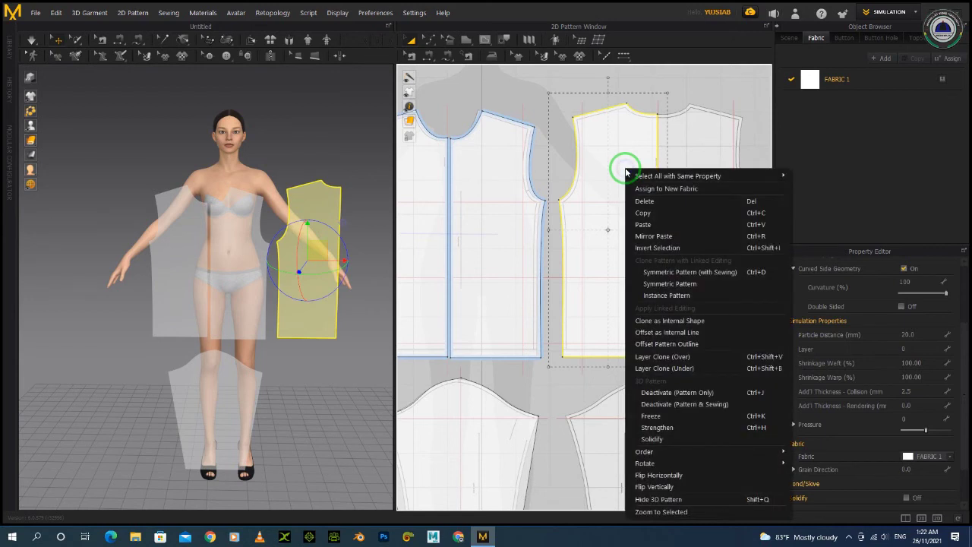
left_click(670, 284)
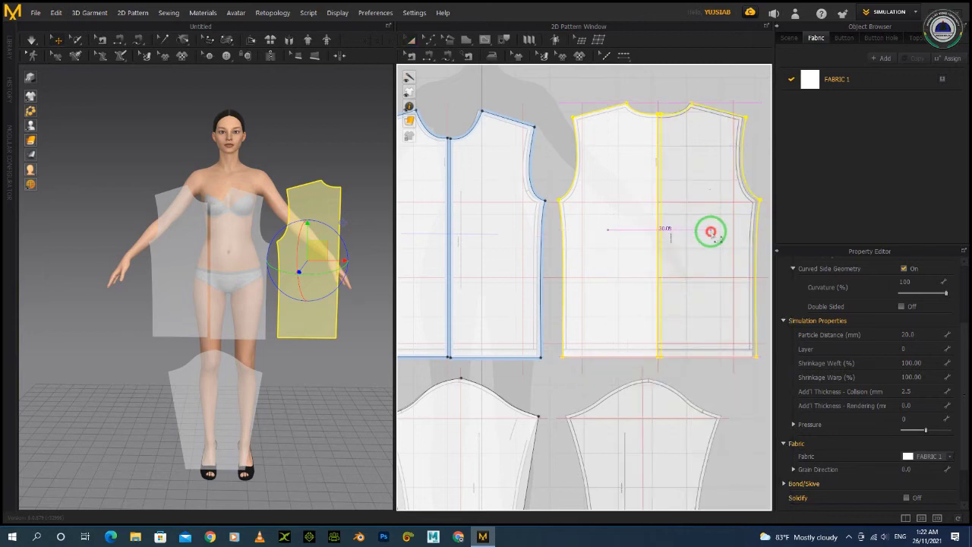
left_click(711, 231)
scroll(700, 232, "down", 4)
scroll(545, 341, "up", 1)
left_click(565, 331)
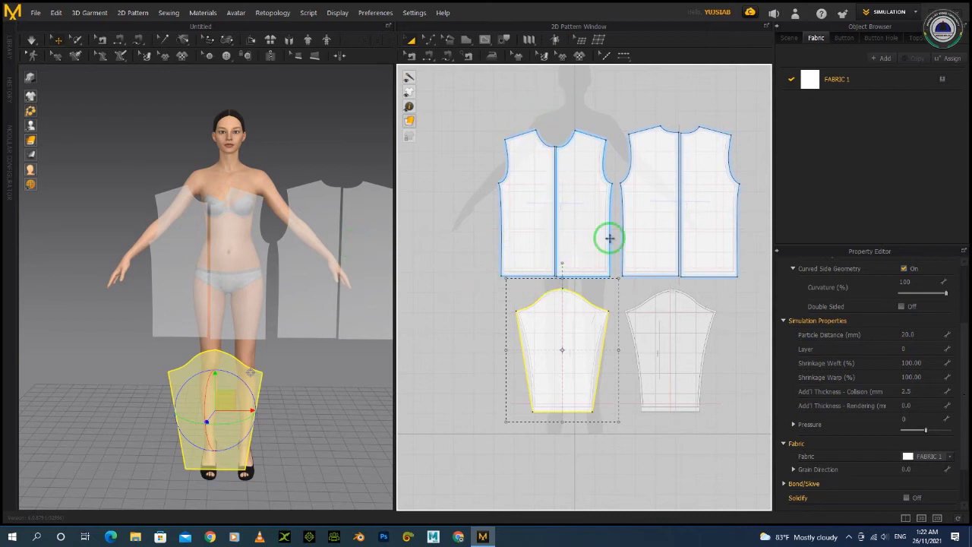
left_click(486, 113)
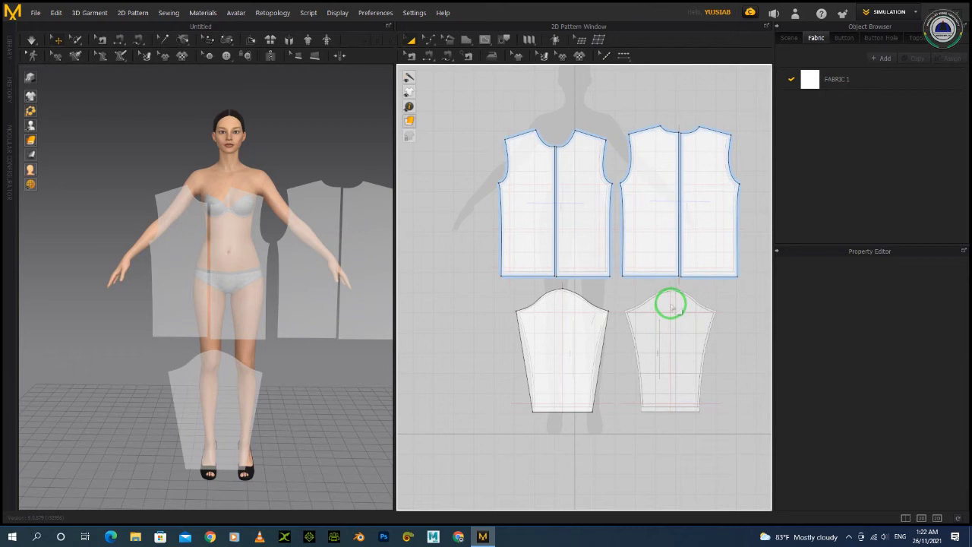
- Remove the traced background image from the 2D pattern window by resetting the Add Background Image settings
right_click(454, 105)
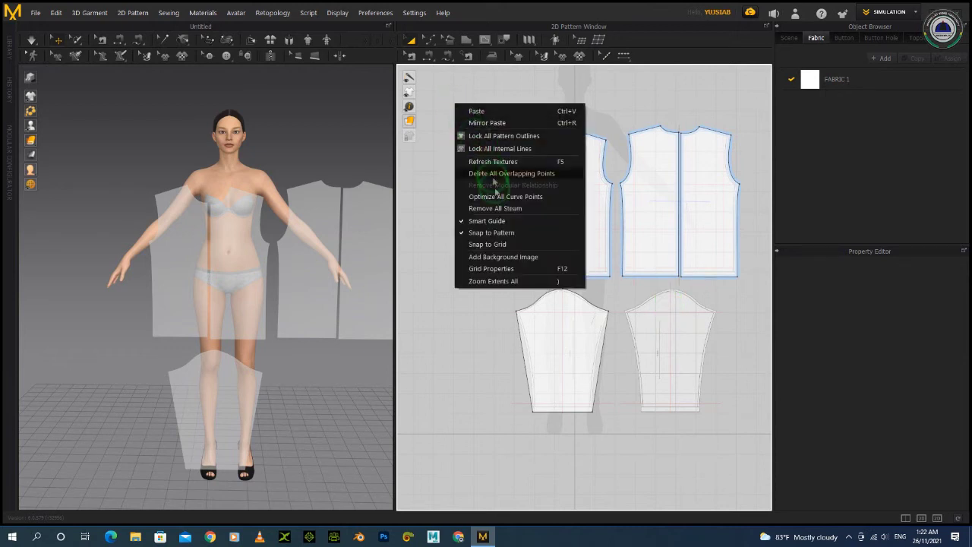
left_click(492, 258)
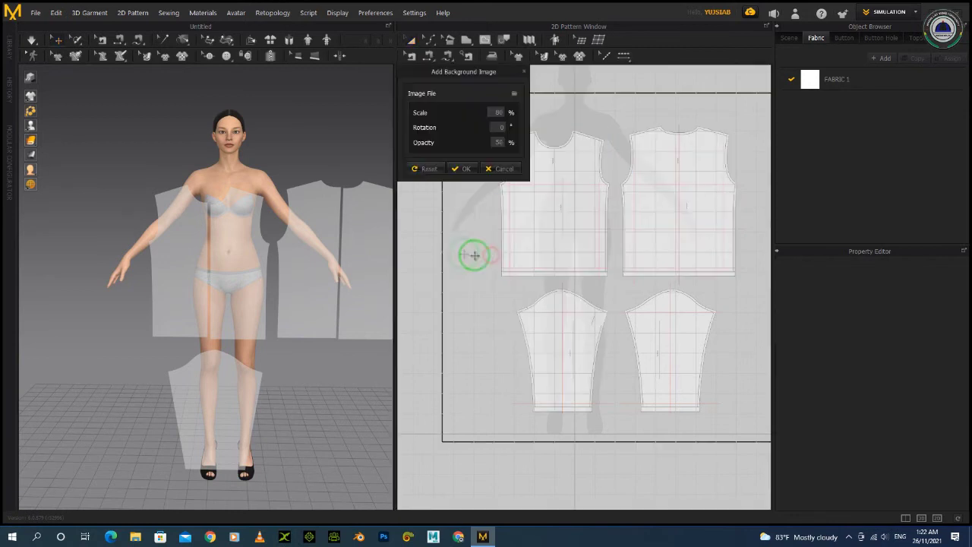
left_click(429, 169)
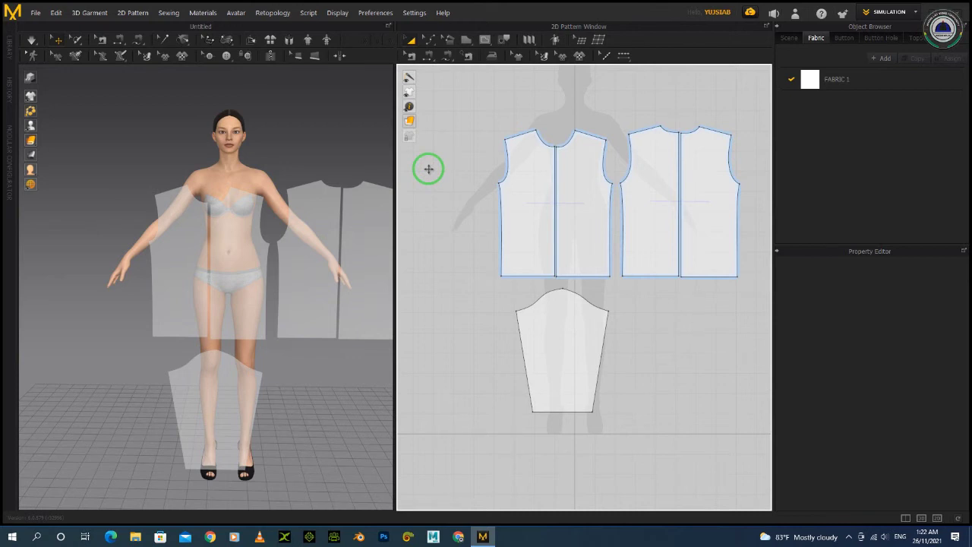
- Rename the fabric FABRIC 1 as Ntaub
left_click(886, 83)
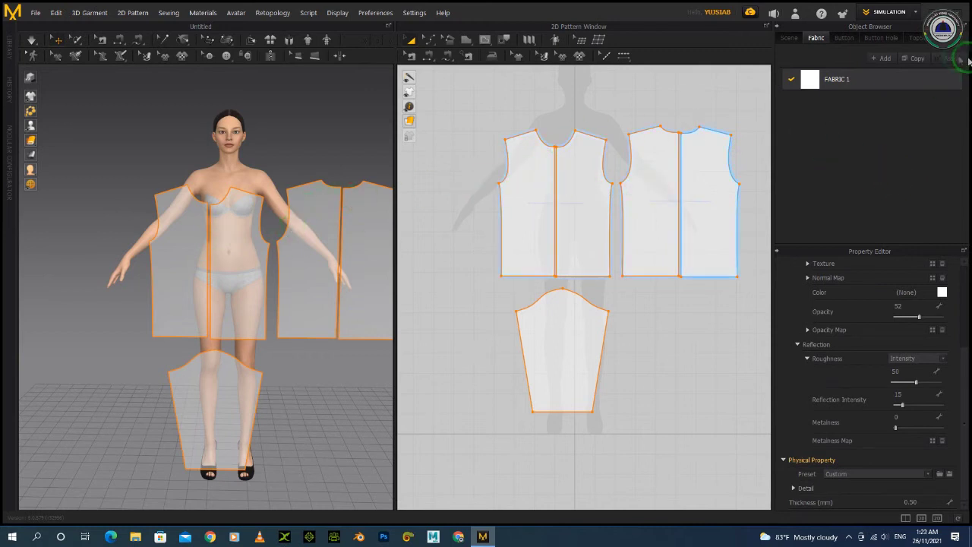
double_click(869, 78)
left_click(929, 88)
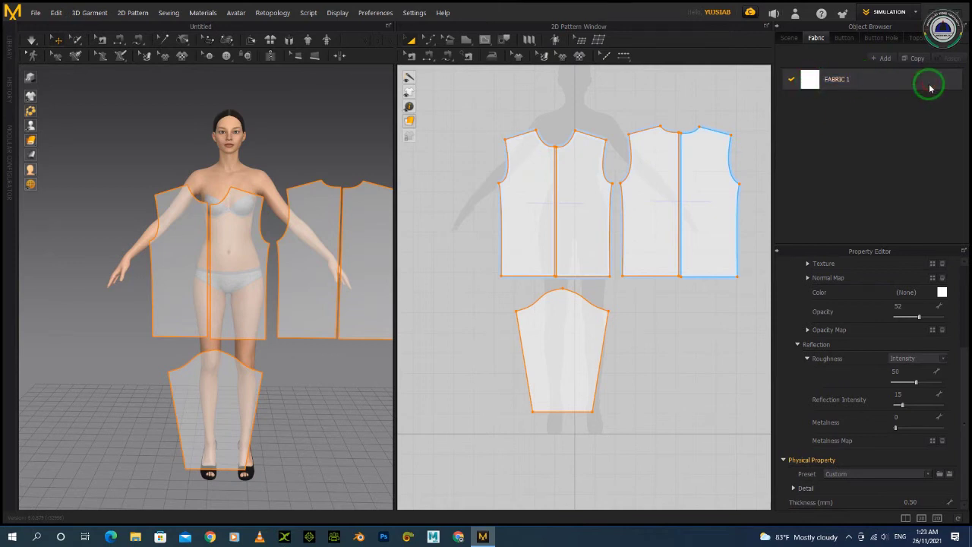
double_click(843, 80)
left_click(807, 80)
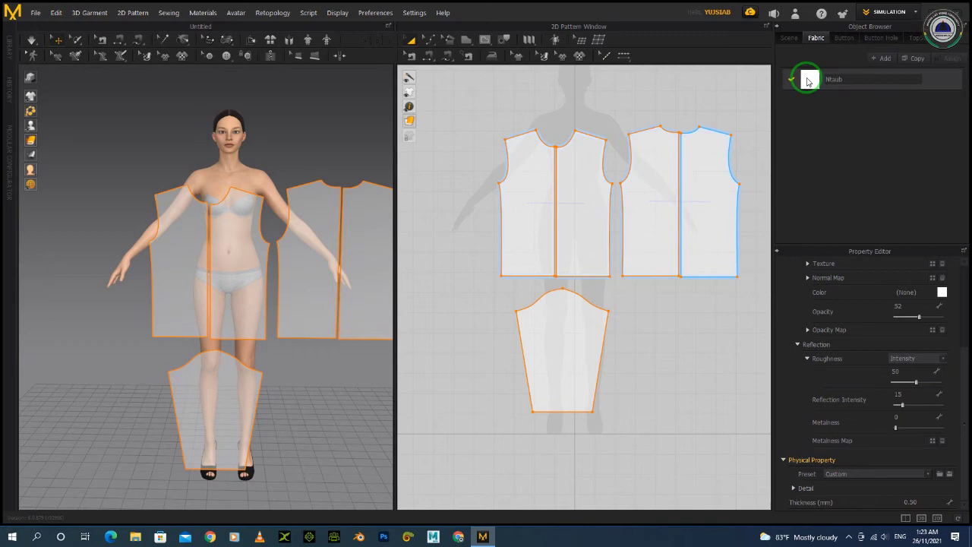
key("Return")
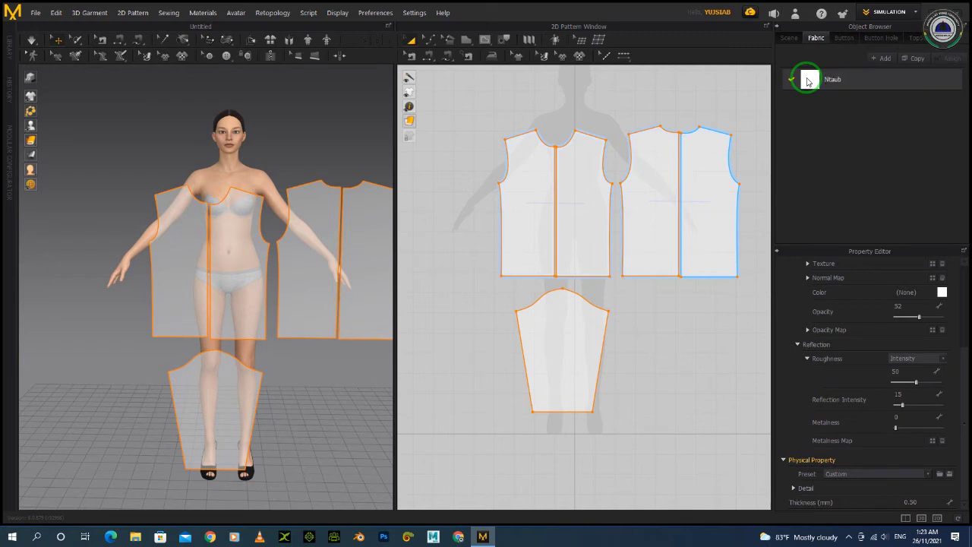
- Set the Ntaub fabric's opacity to 100 so the pattern pieces are fully opaque
left_click(561, 162)
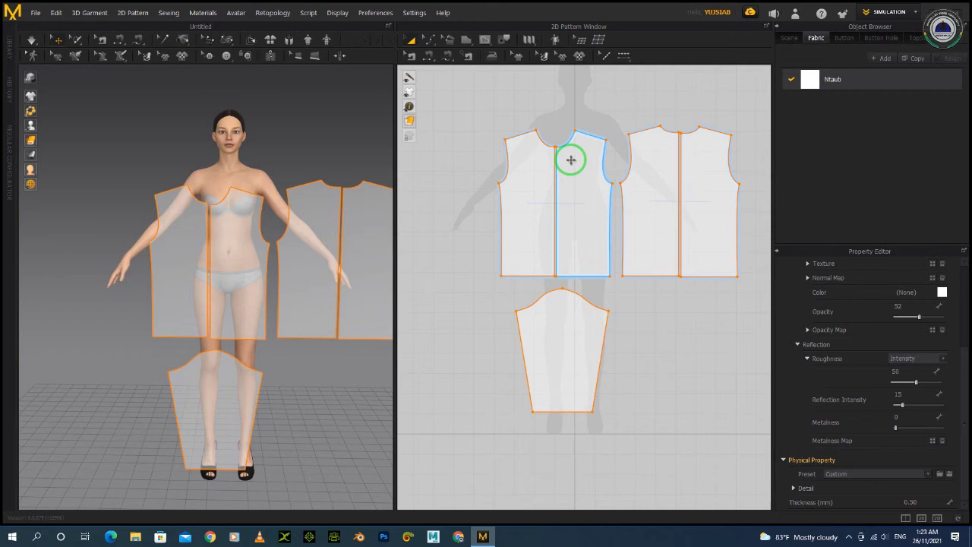
left_click_drag(917, 315, 952, 319)
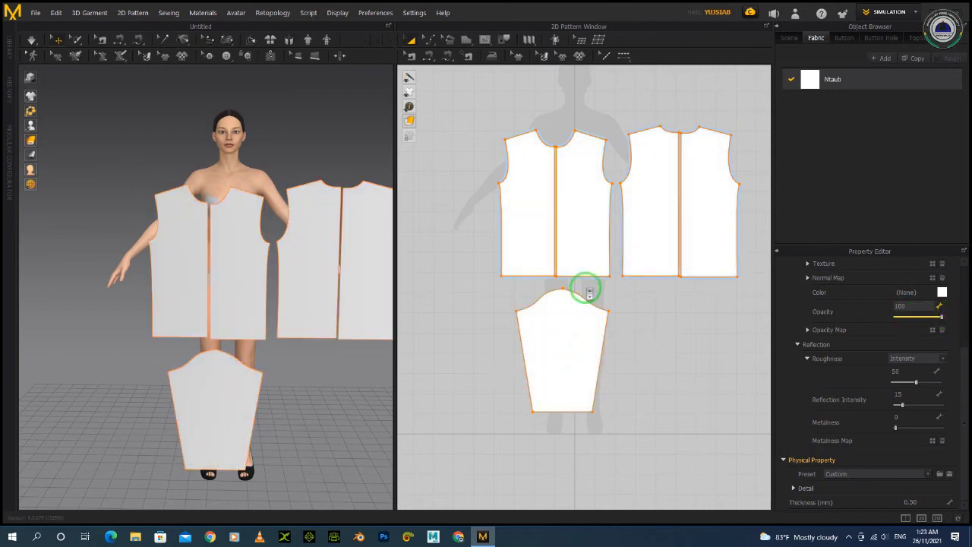
scroll(596, 281, "down", 3)
left_click_drag(941, 319, 953, 318)
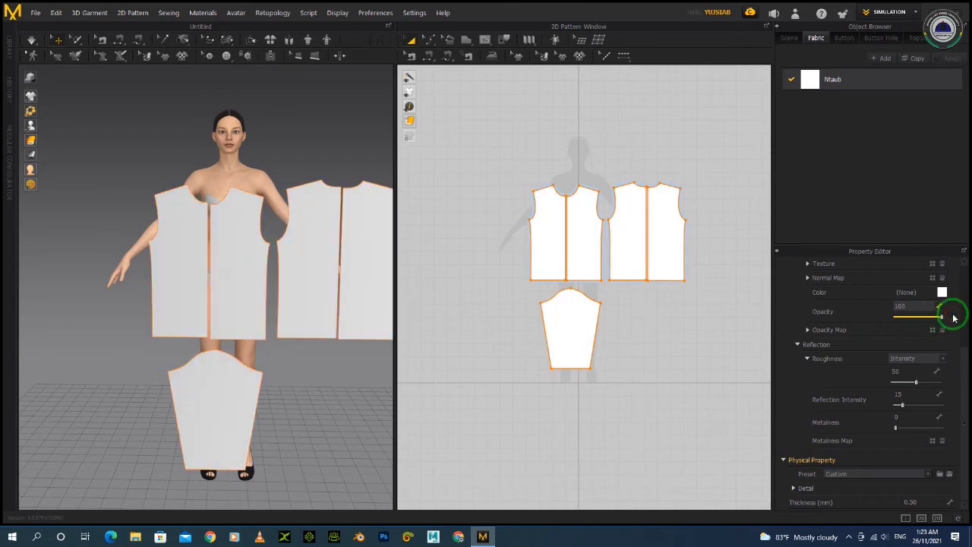
- Select both front halves together and move them up onto the centre line of the avatar silhouette
scroll(623, 202, "down", 3)
scroll(623, 197, "up", 5)
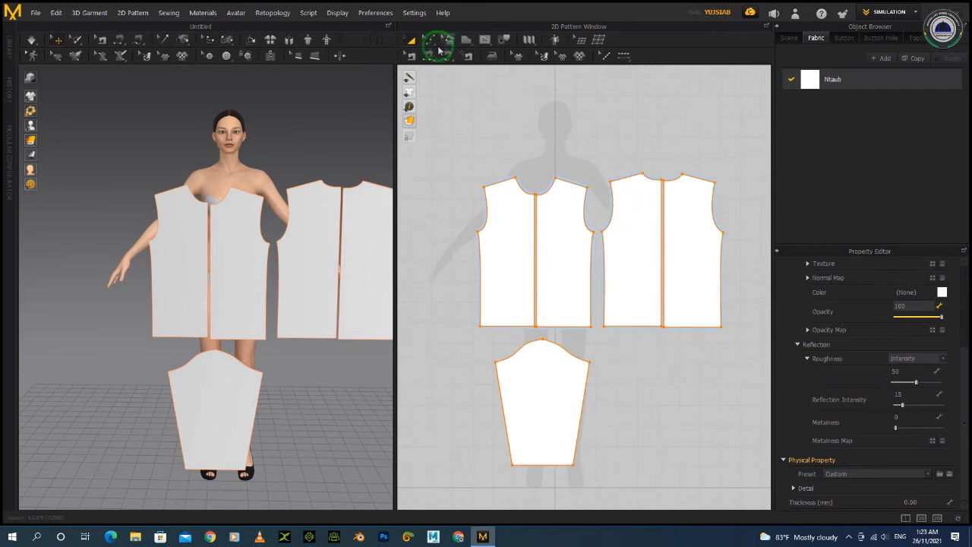
left_click(633, 358)
left_click(549, 260)
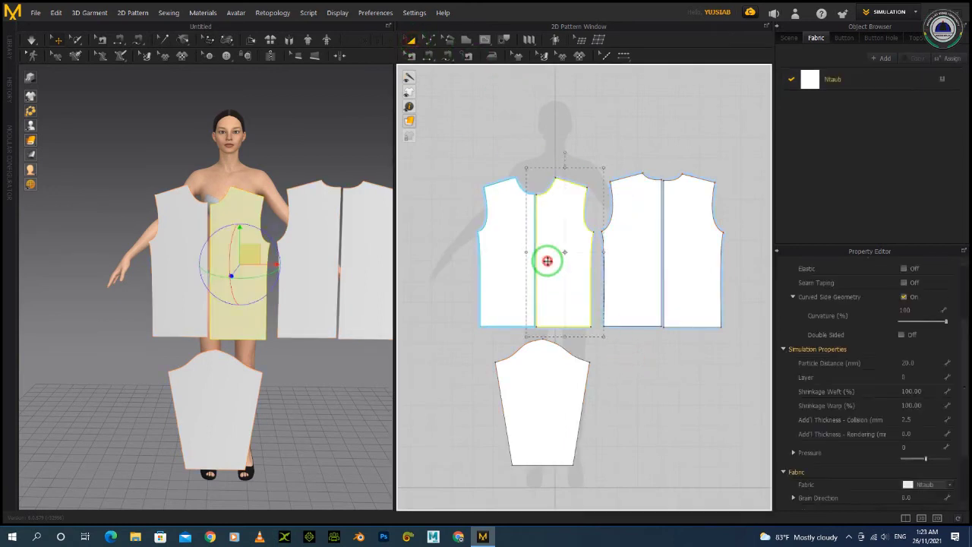
left_click(505, 250)
left_click(559, 252, "shift")
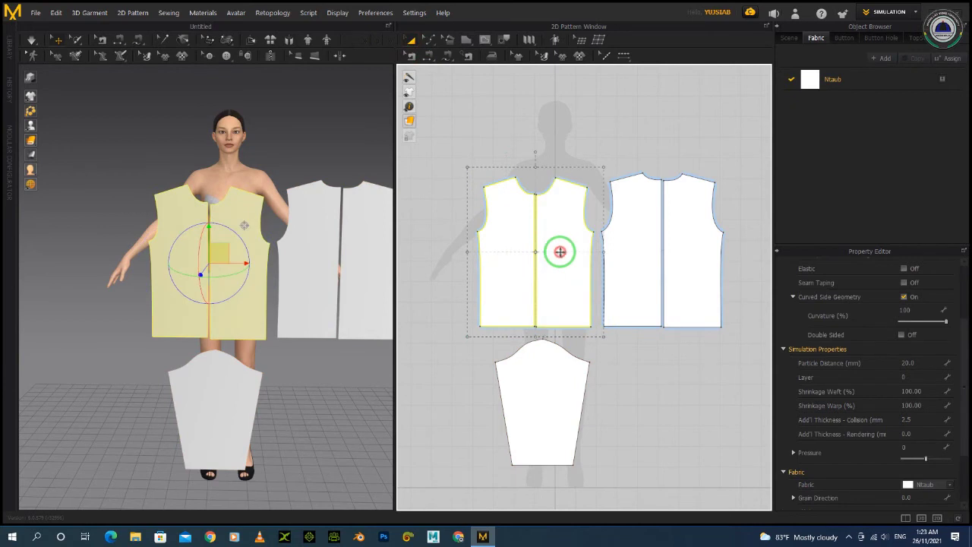
left_click(663, 332)
left_click(564, 214)
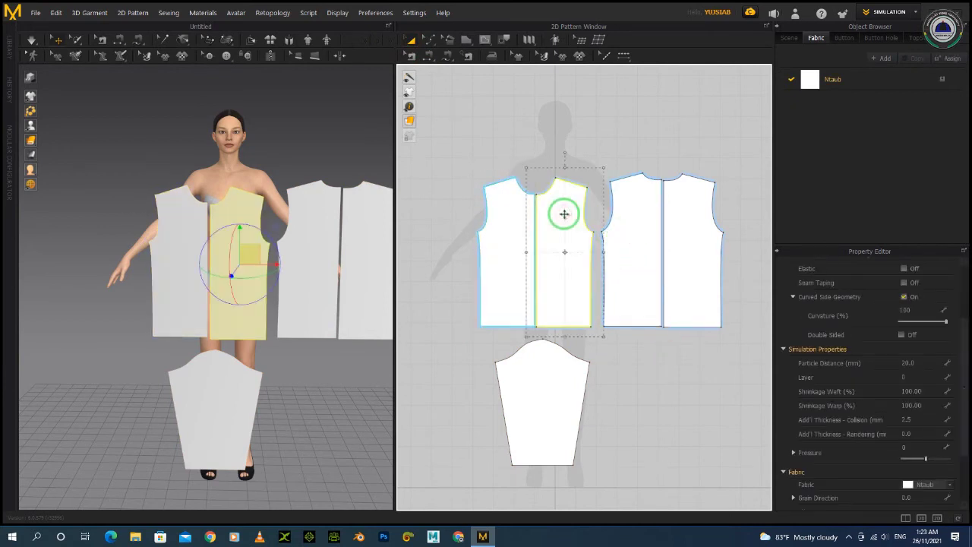
left_click(510, 200, "shift")
left_click_drag(539, 210, 575, 184)
- Select both back halves together and place them up beside the avatar silhouette's left arm in the 2D pattern window
left_click(686, 246)
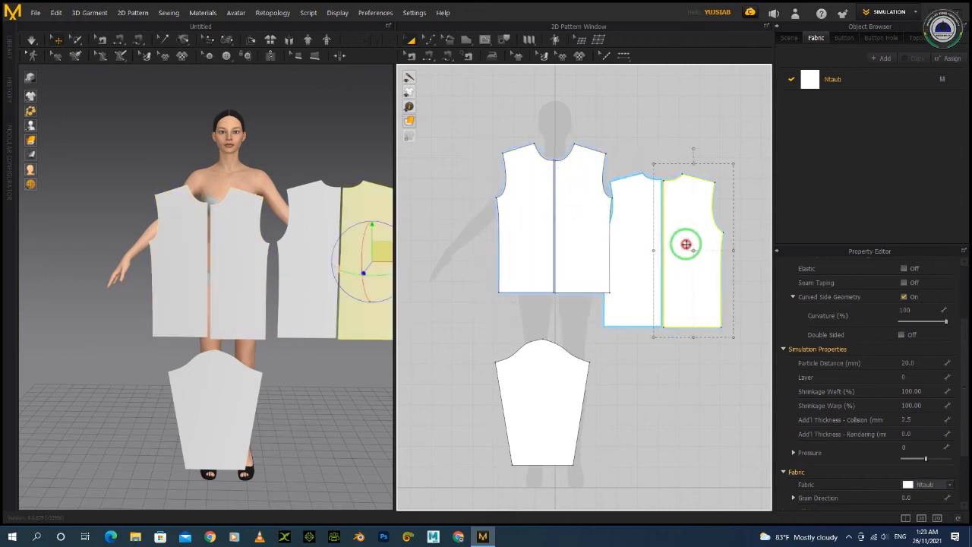
left_click(637, 265, "shift")
left_click_drag(683, 239, 713, 164)
- Move the sleeve piece up beside the front's free armhole and rotate it about a quarter turn so its cap faces the armhole
left_click(540, 377)
left_click_drag(541, 380, 449, 173)
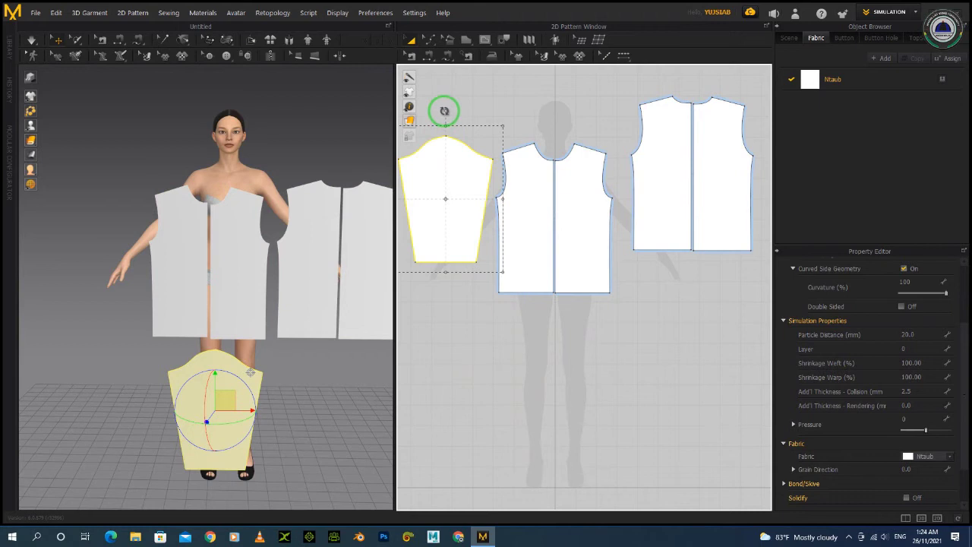
left_click_drag(443, 111, 470, 143)
- Select both back halves in the 3D view and switch the gizmo to Local Coordinate
left_click(560, 189)
scroll(277, 327, "down", 2)
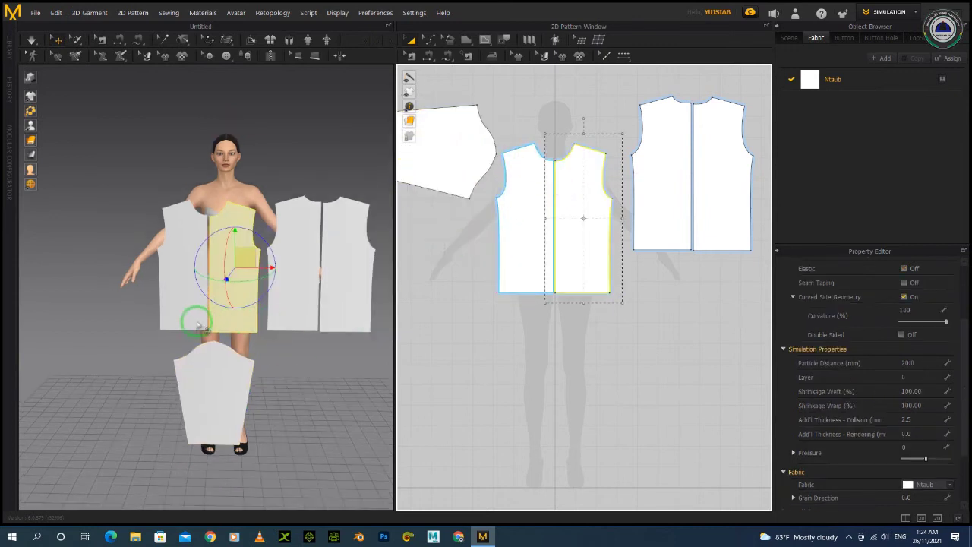
right_click_drag(137, 314, 126, 341)
left_click(306, 243)
left_click(362, 288, "shift")
right_click_drag(352, 286, 216, 282)
left_click(341, 269)
right_click_drag(334, 311, 269, 299)
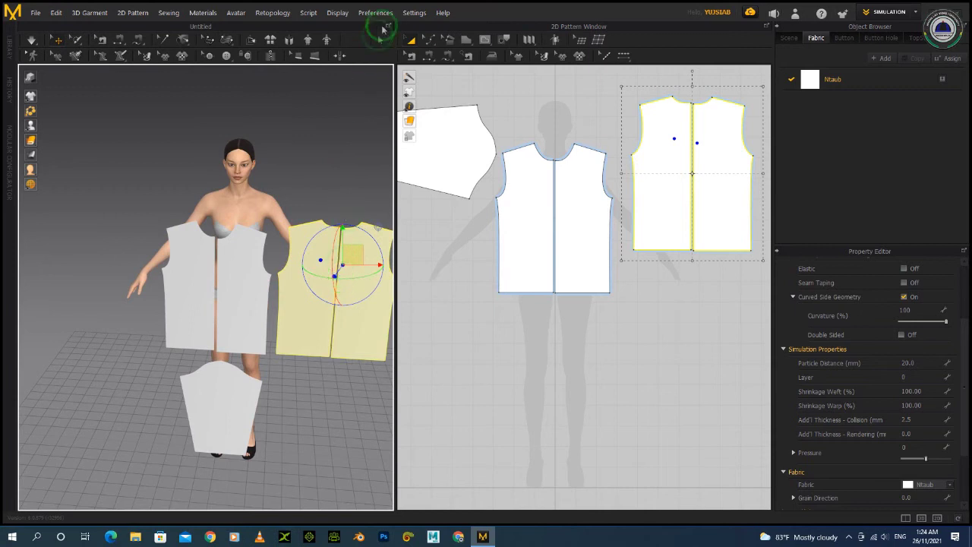
left_click(409, 13)
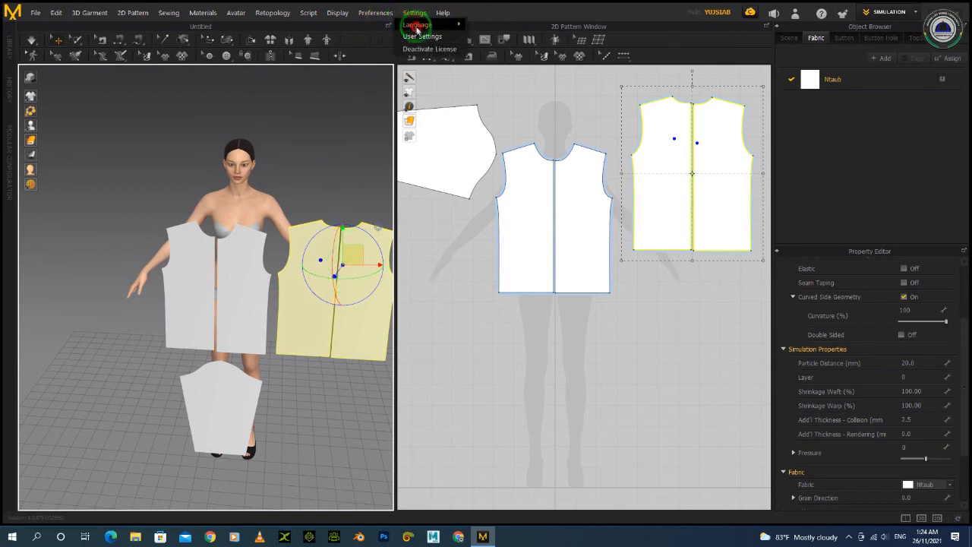
left_click(374, 13)
mouse_move(378, 25)
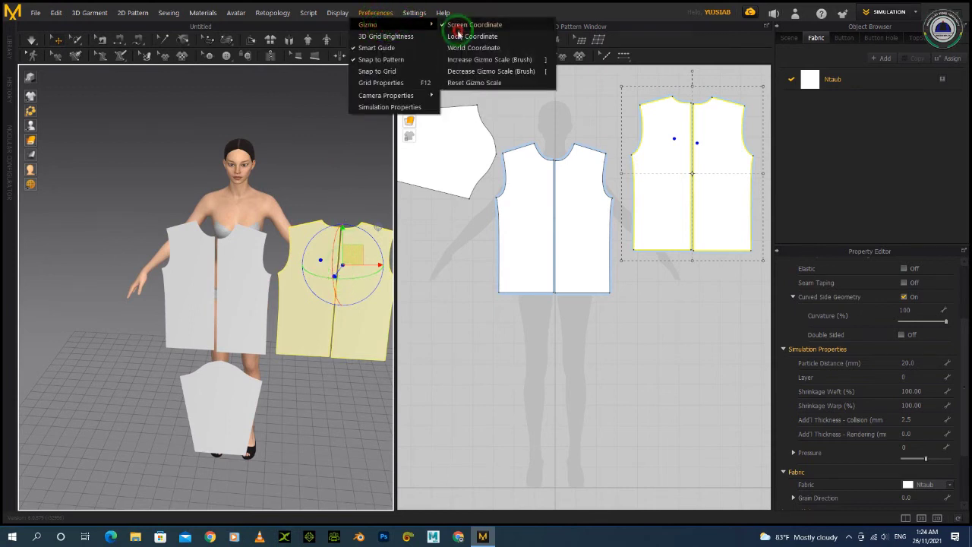
left_click(457, 31)
- Move the two back halves behind the avatar in 3D and raise them to shoulder height
left_click(289, 214)
right_click_drag(289, 214, 365, 256)
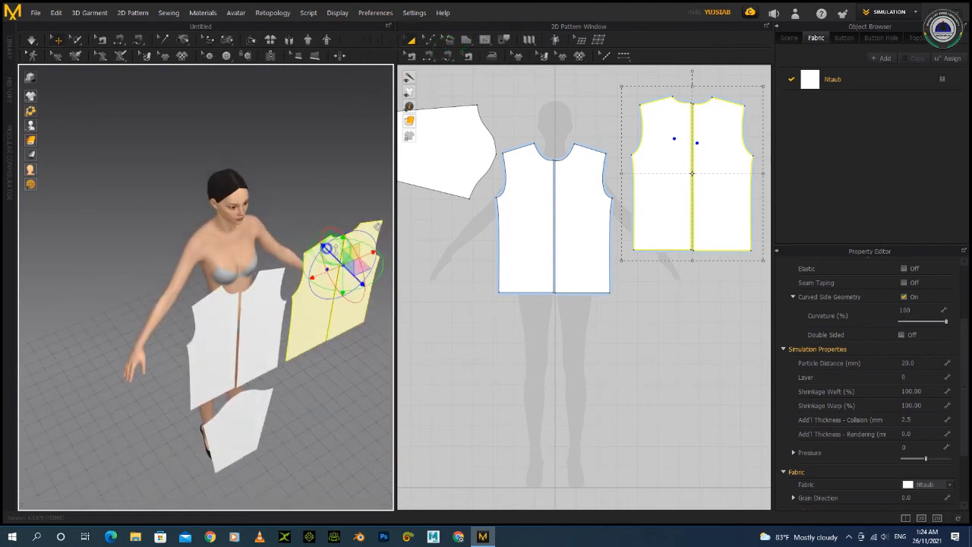
left_click_drag(371, 252, 235, 289)
key("6")
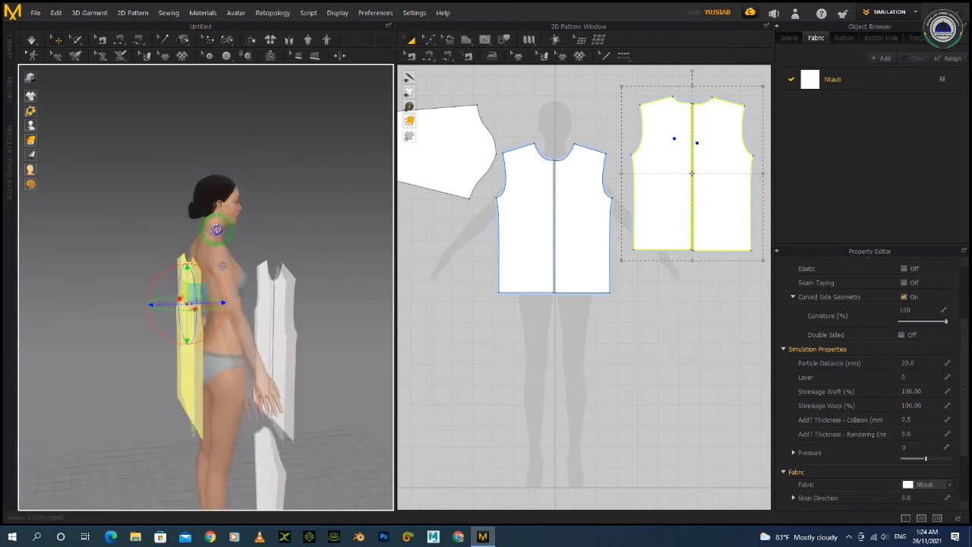
left_click_drag(189, 277, 188, 255)
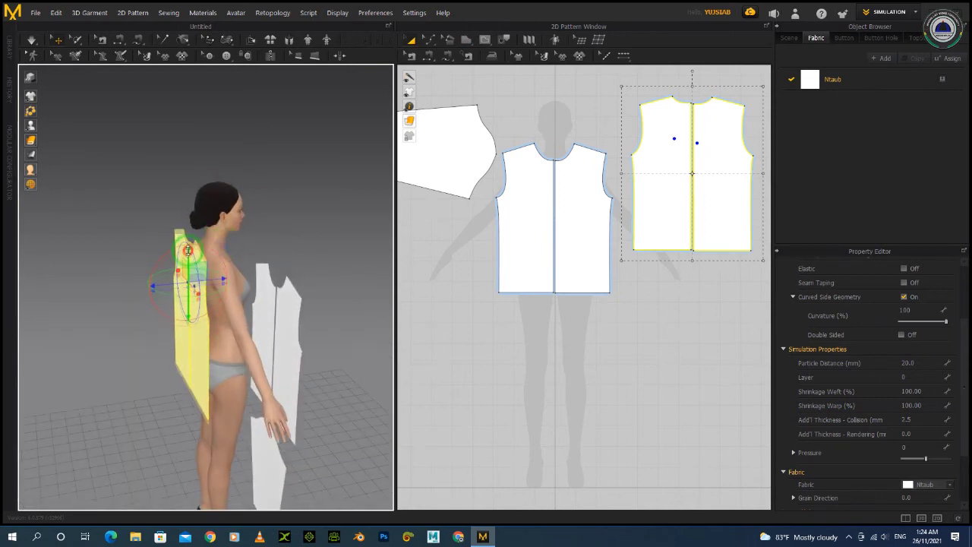
- Select both front halves in 3D, centre them in front of the avatar's torso and raise them to shoulder height
left_click(289, 304)
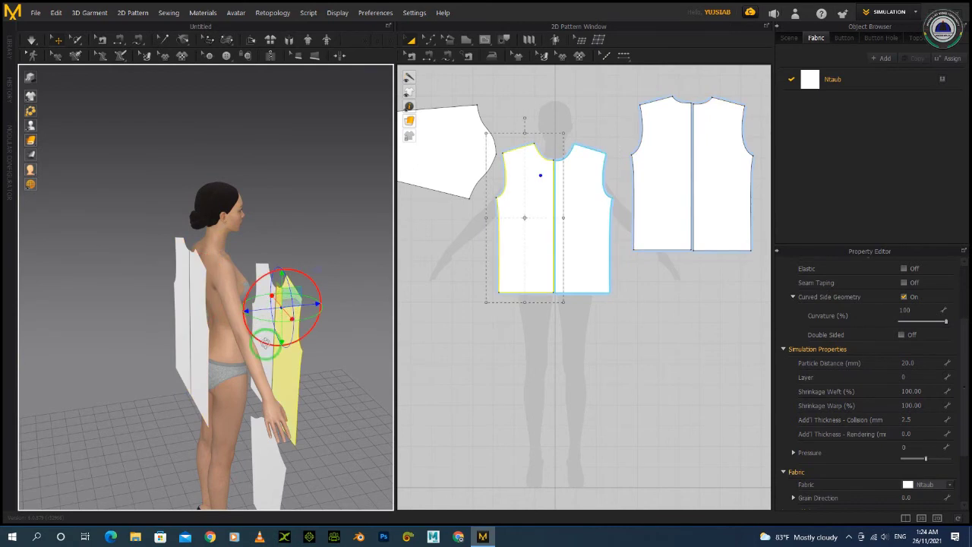
left_click(268, 364, "shift")
key("2")
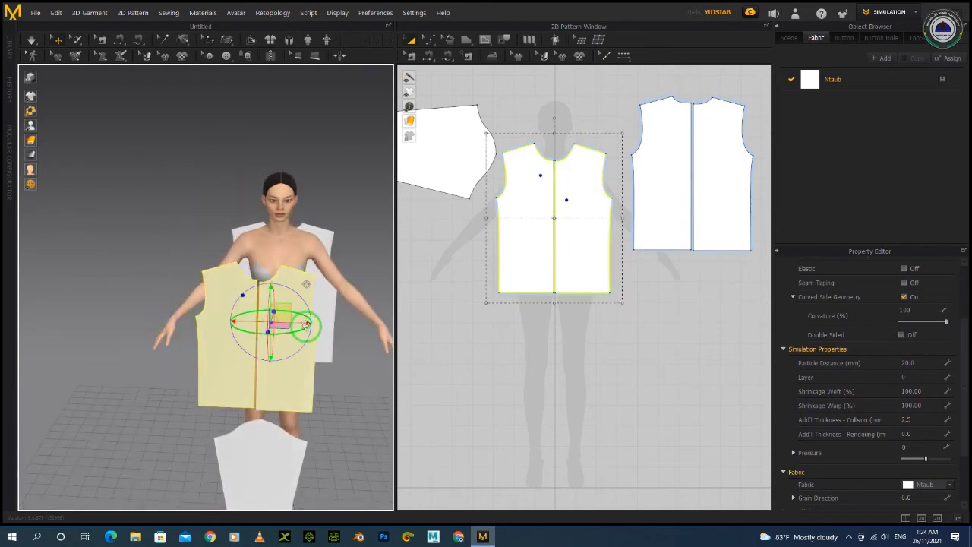
left_click_drag(303, 323, 324, 322)
key("6")
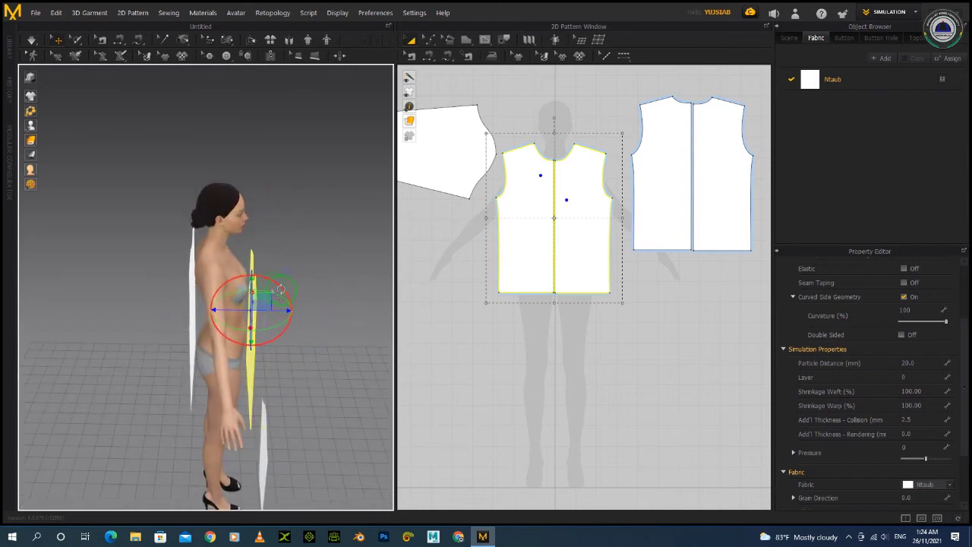
key("2")
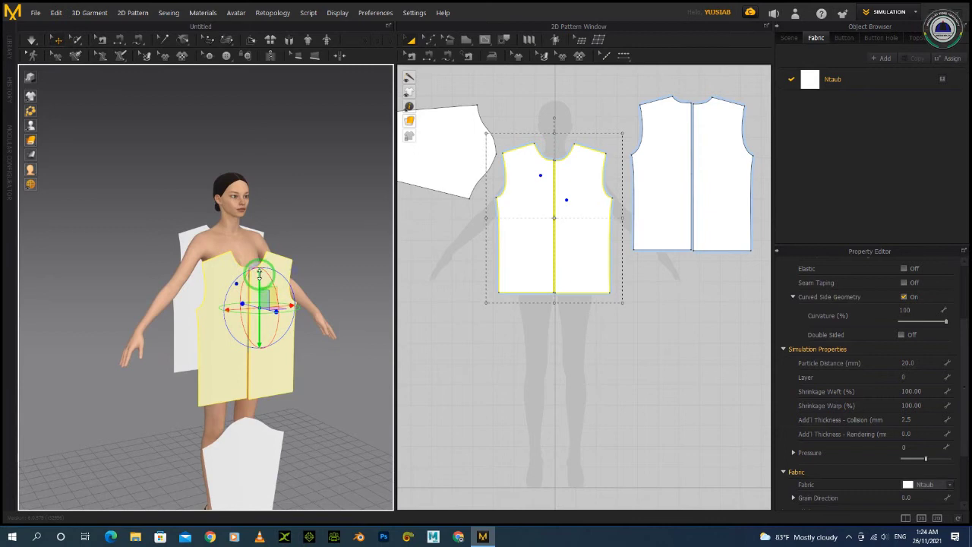
key("8")
key("2")
- Raise the sleeve in 3D from the avatar's legs to chest height and rotate it sideways so its cap points toward the body
left_click(240, 415)
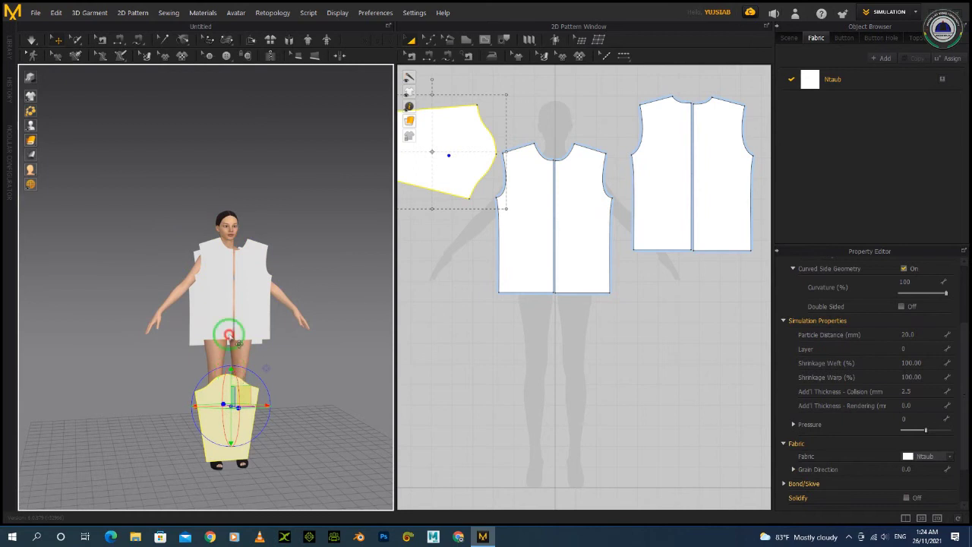
right_click_drag(260, 403, 304, 351)
left_click(242, 403)
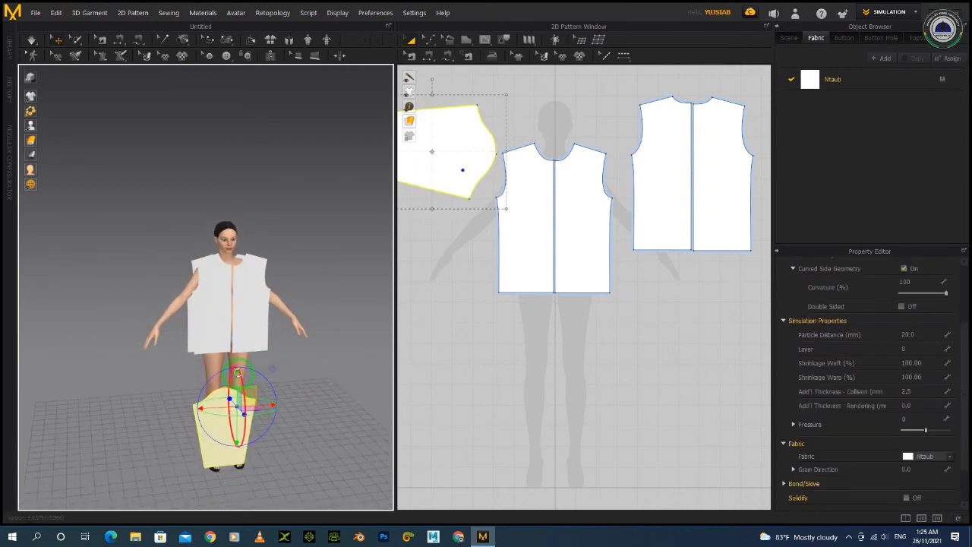
left_click_drag(238, 373, 238, 270)
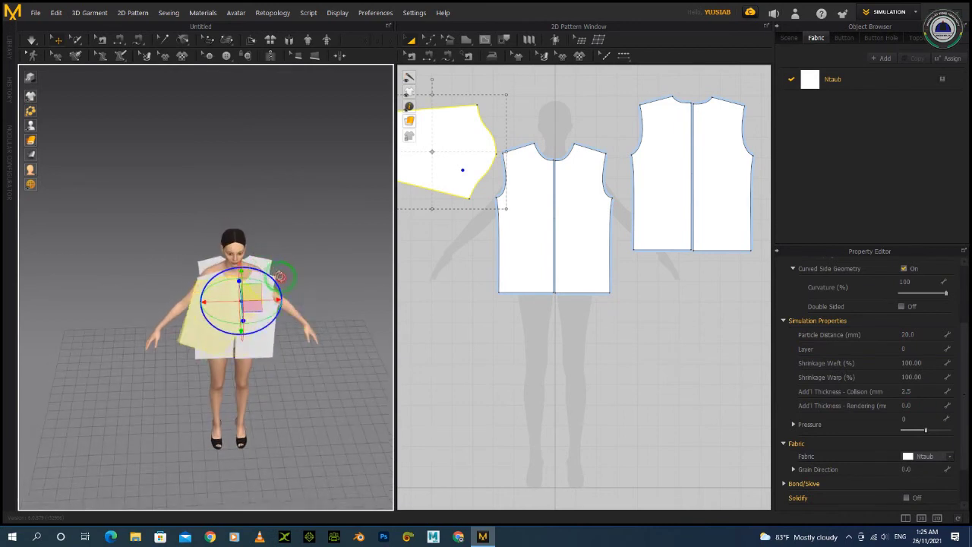
mouse_move(325, 320)
right_mouse_down()
mouse_move(307, 308)
mouse_move(334, 307)
right_mouse_up()
left_click_drag(271, 281, 215, 258)
right_click_drag(211, 258, 410, 264)
- Position the sleeve beside the avatar's right shoulder and tilt it to follow the slope of the arm
left_click_drag(238, 285, 112, 279)
right_click_drag(112, 280, 224, 389)
left_click_drag(240, 384, 174, 386)
right_click_drag(174, 386, 114, 328)
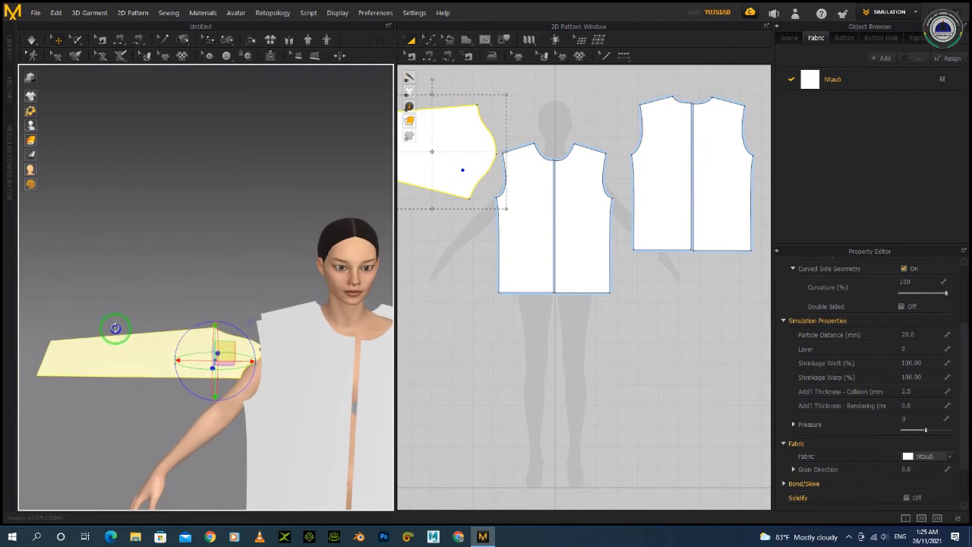
left_click_drag(173, 337, 173, 346)
right_click_drag(172, 346, 211, 271)
left_click(242, 290)
right_click_drag(245, 217, 206, 321)
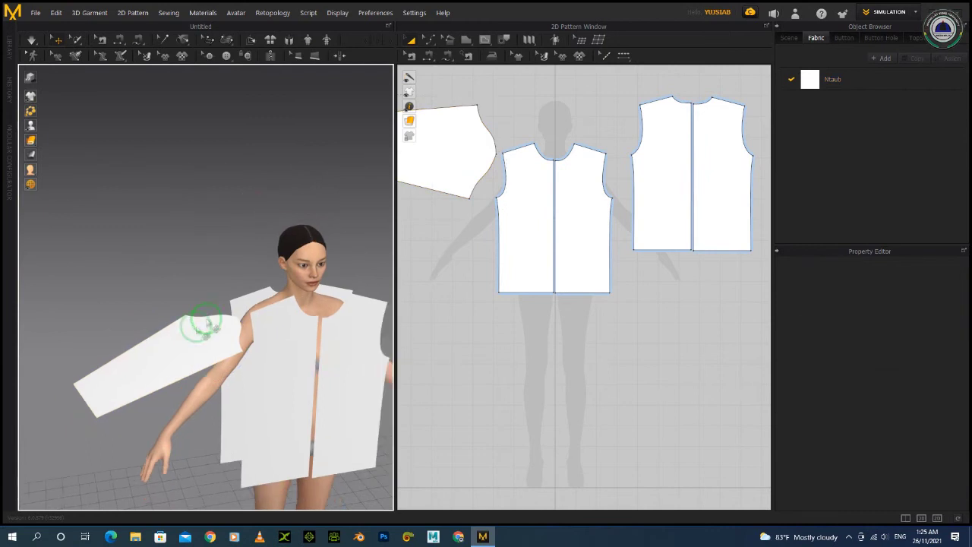
- Close the gap between the two front halves in the 2D pattern window by shifting the wearer's-left half against the other
left_click(199, 339)
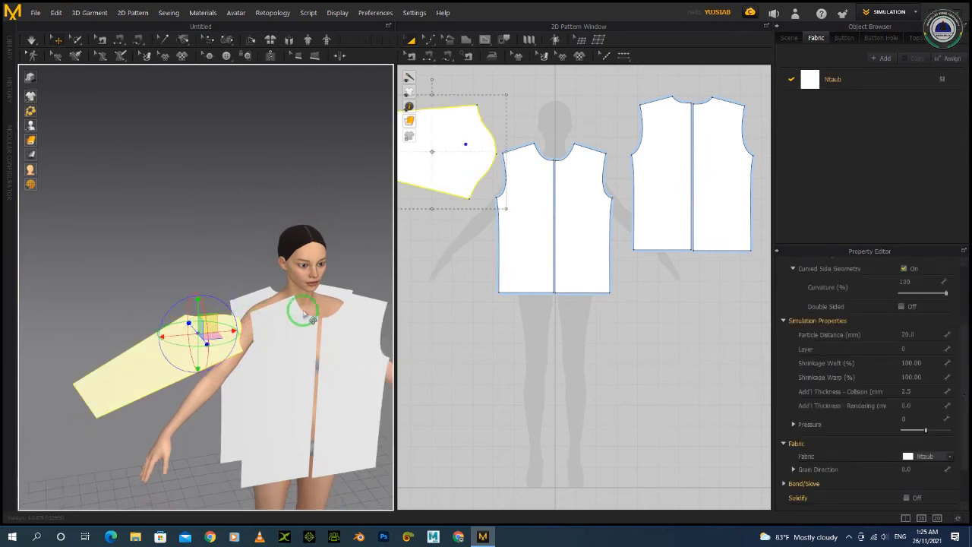
scroll(496, 251, "down", 2)
left_click(516, 225)
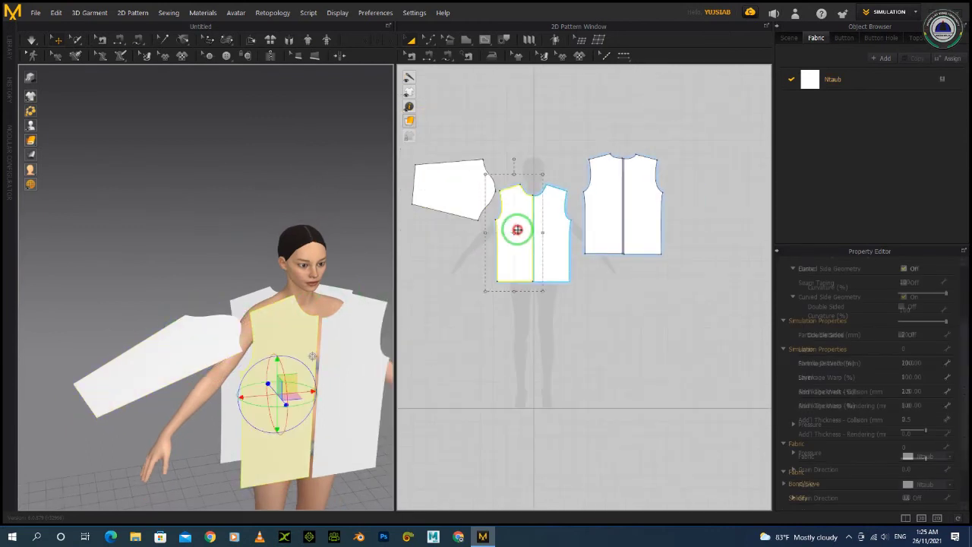
left_click(558, 222)
left_click(462, 189)
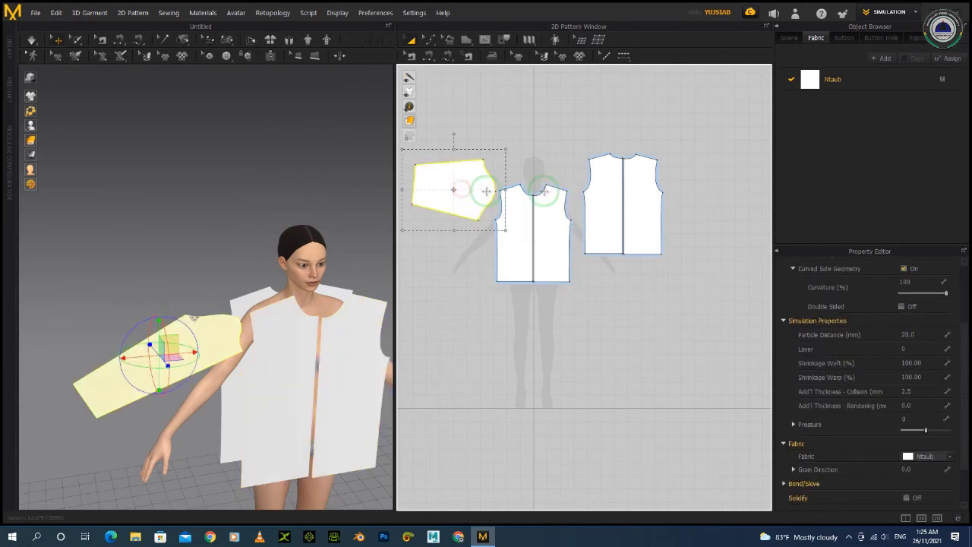
left_click(643, 189)
left_click(549, 235)
left_click(505, 240)
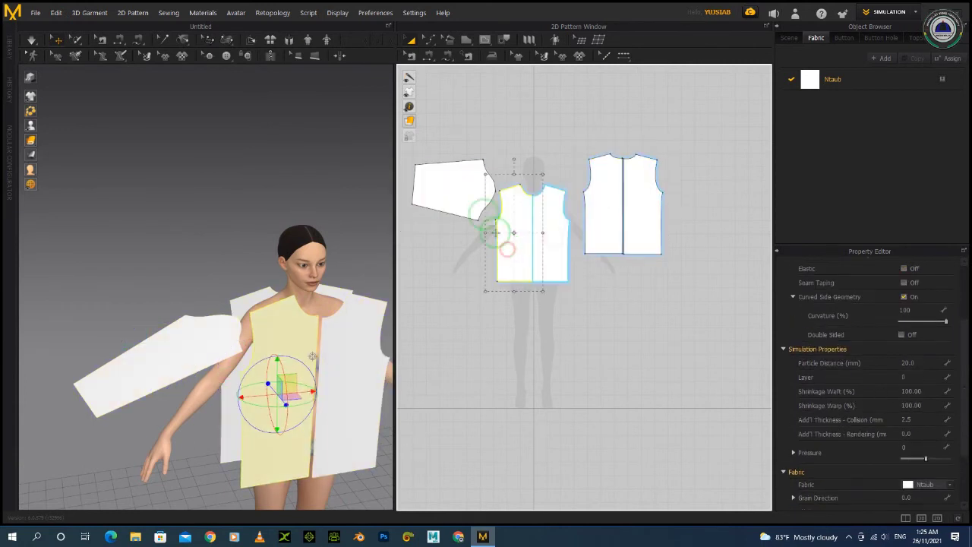
left_click(468, 191)
scroll(542, 210, "up", 2)
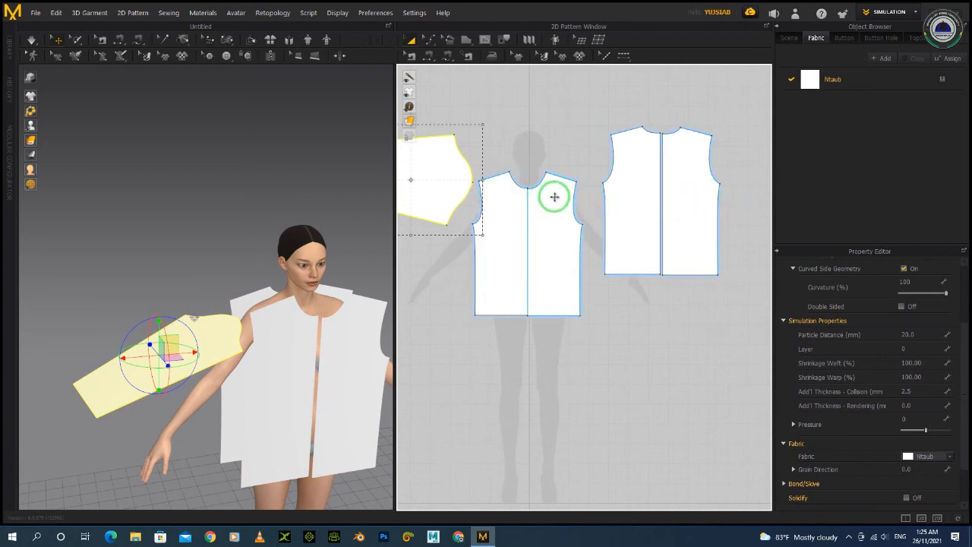
left_click(518, 218)
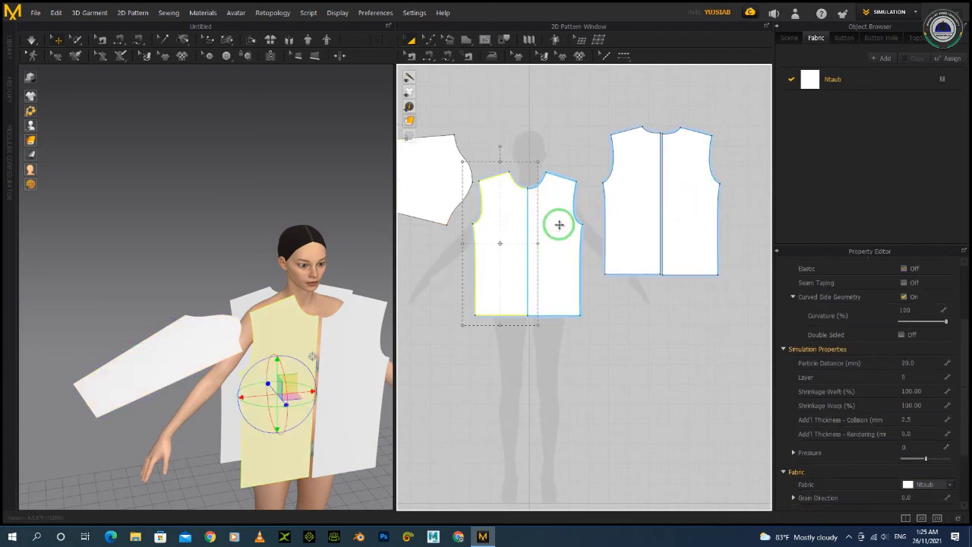
- Select all the back, front and sleeve pieces together and scale them down proportionally to better fit the avatar
left_click(691, 196)
left_click(624, 192, "shift")
left_click(553, 230, "shift")
left_click(489, 231, "shift")
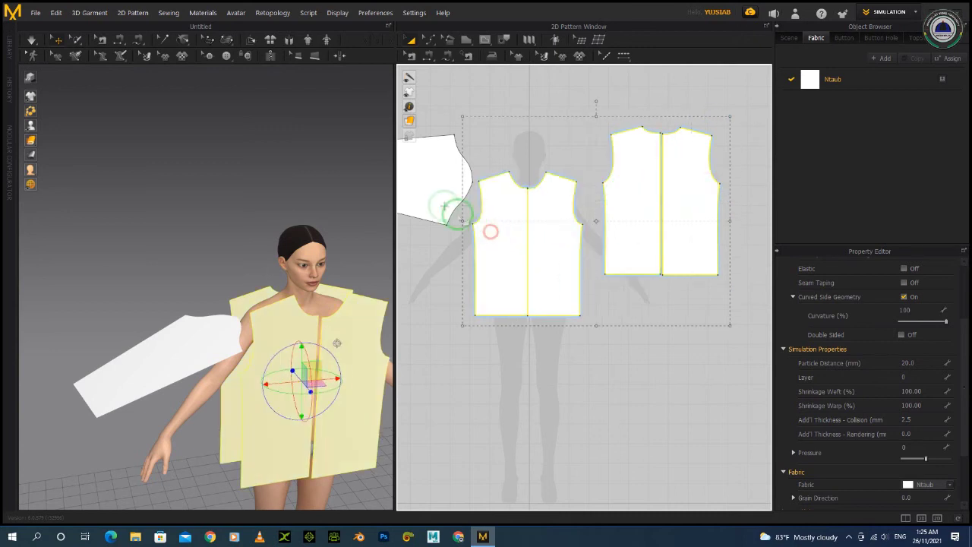
left_click(428, 191, "shift")
scroll(592, 208, "down", 2)
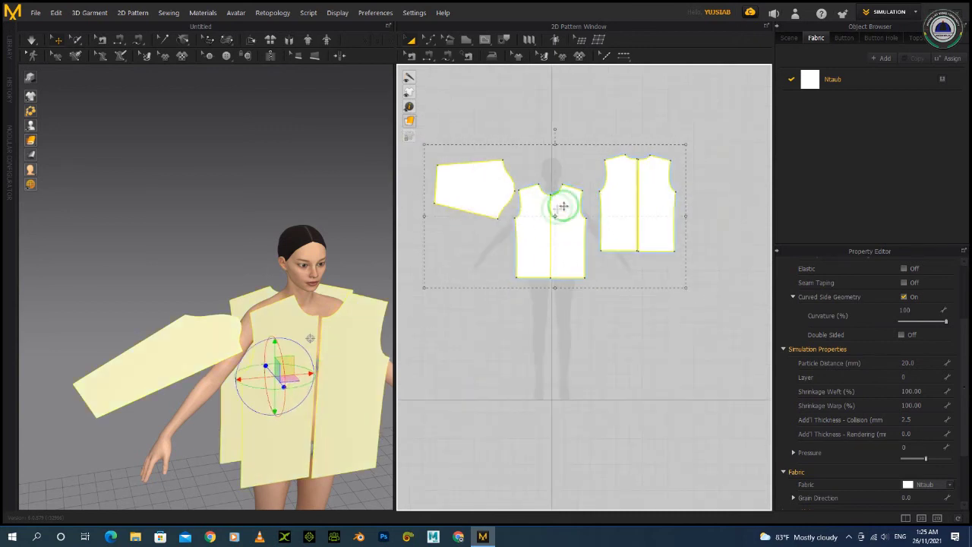
scroll(560, 217, "up", 2)
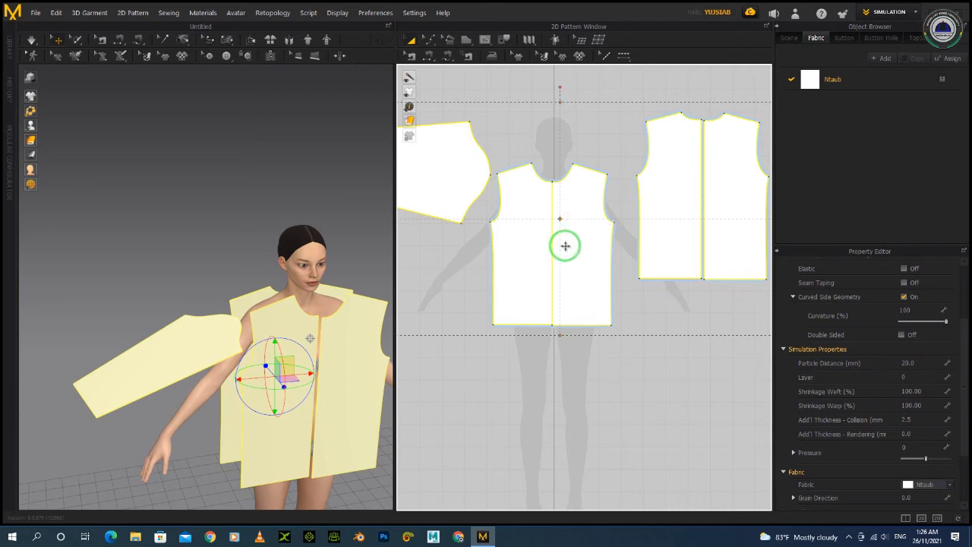
scroll(582, 289, "down", 2)
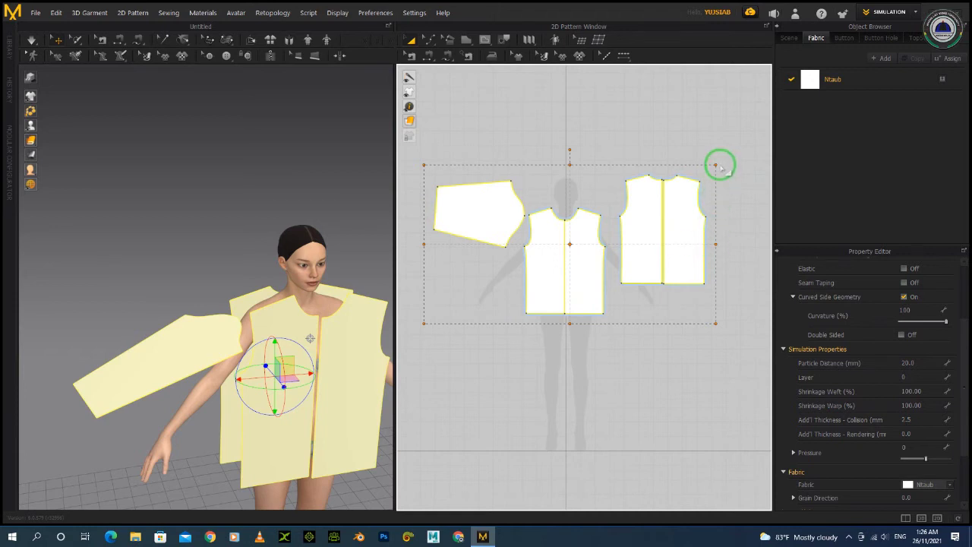
left_click_drag(717, 164, 701, 181)
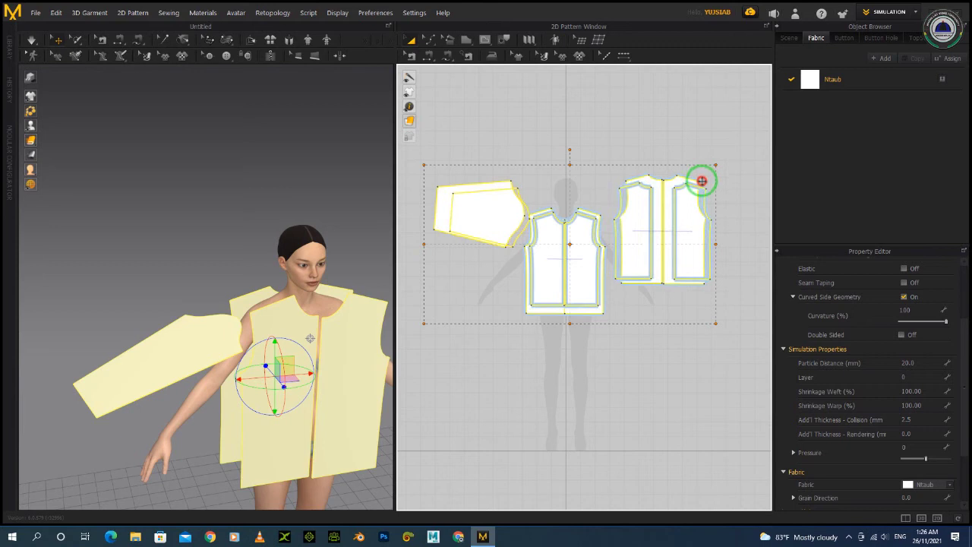
left_click_drag(702, 180, 701, 181)
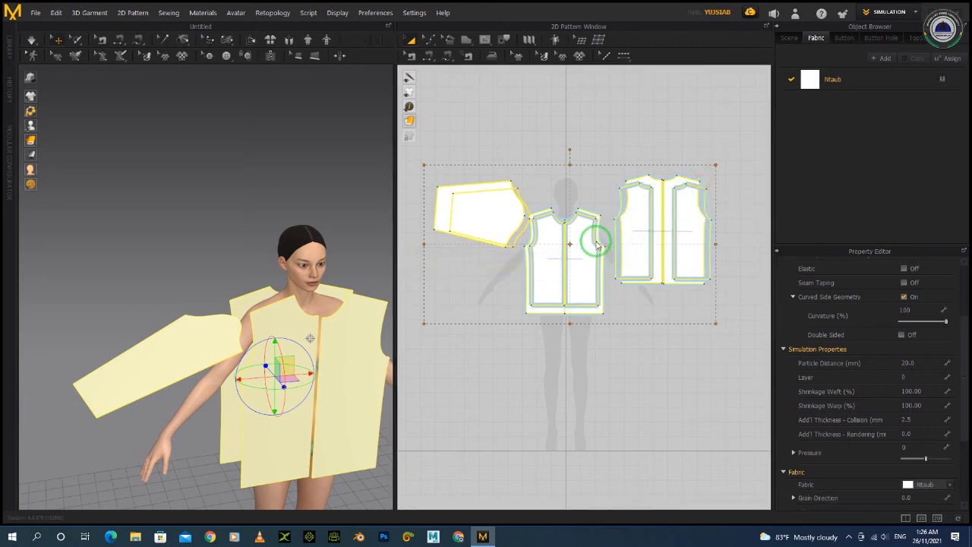
left_click(596, 243)
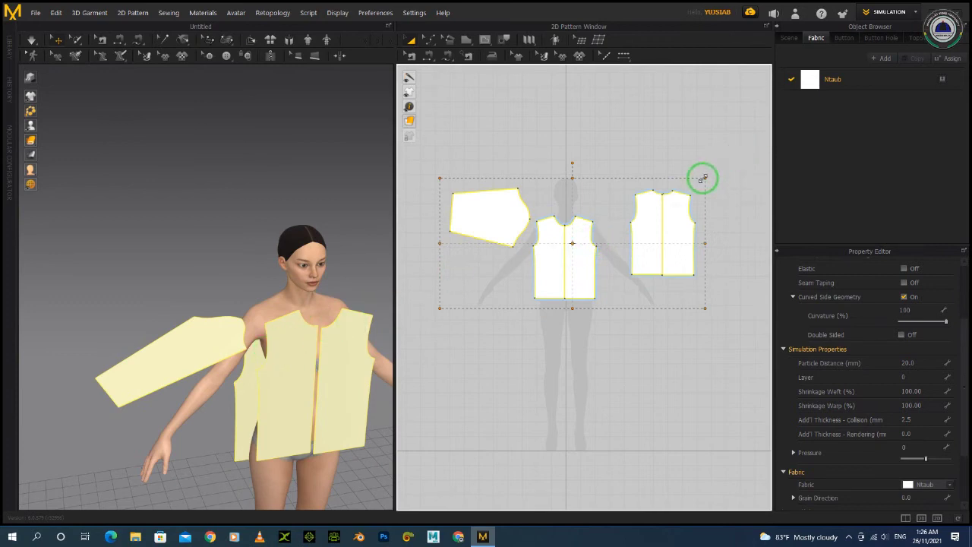
mouse_move(705, 178)
left_mouse_down()
mouse_move(650, 210)
mouse_move(705, 178)
left_mouse_up()
scroll(552, 243, "down", 3)
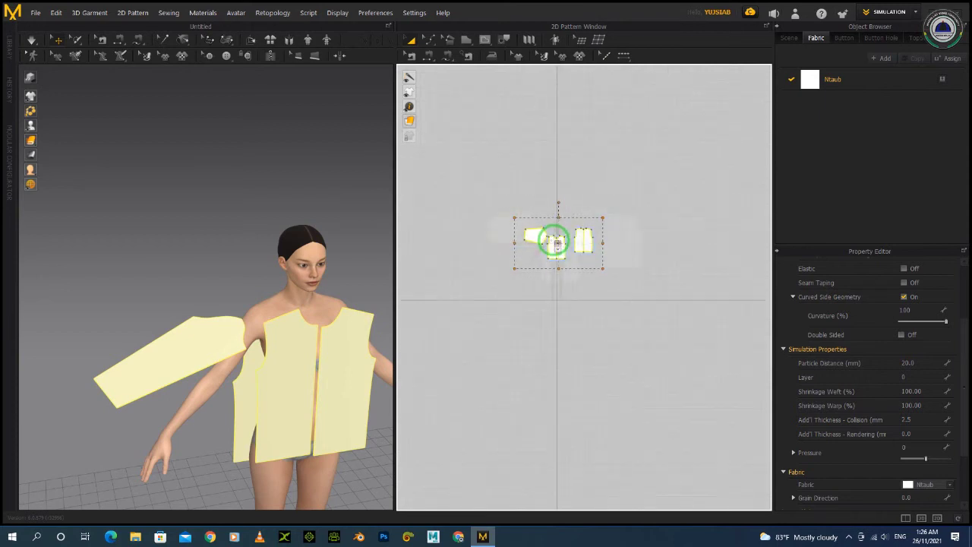
scroll(560, 237, "up", 5)
scroll(564, 232, "down", 2)
scroll(584, 167, "down", 4)
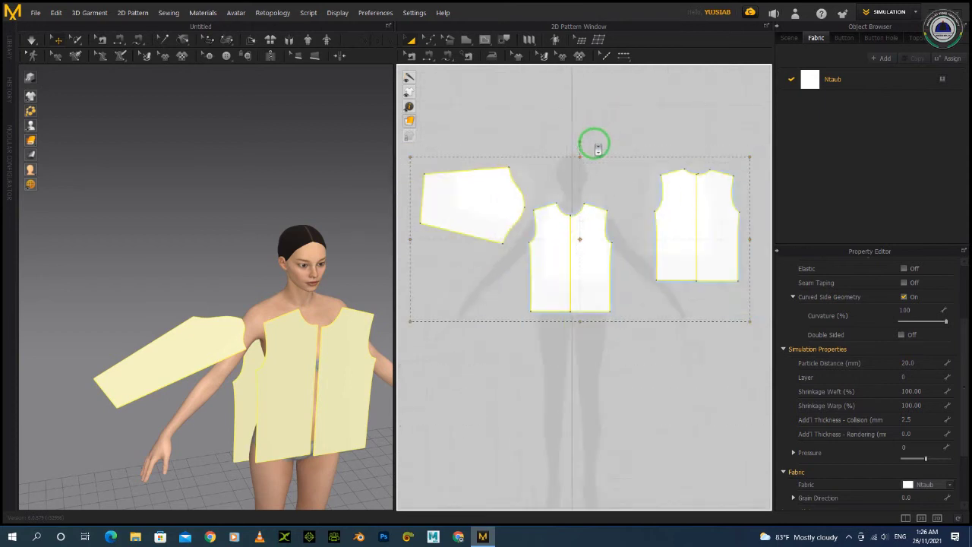
left_click(622, 117)
scroll(612, 155, "up", 2)
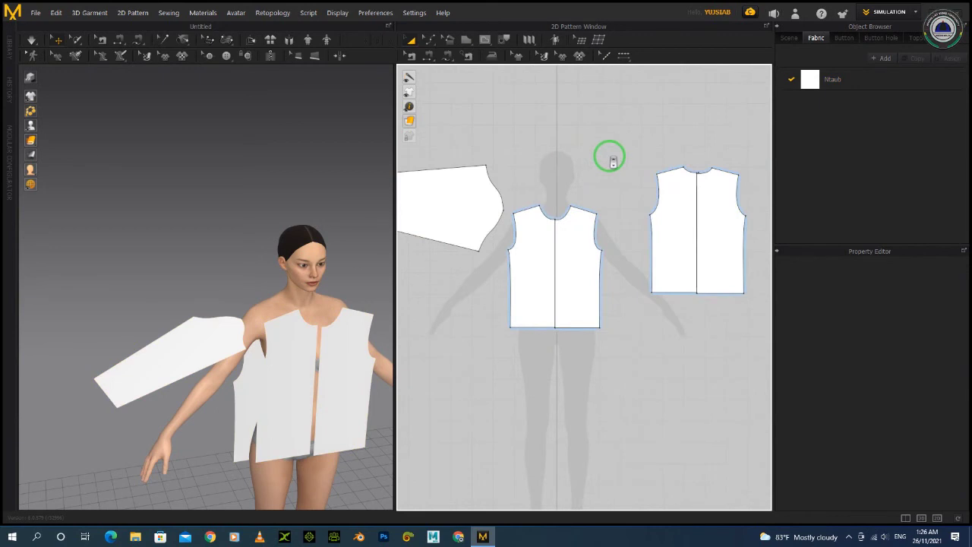
left_click(581, 238)
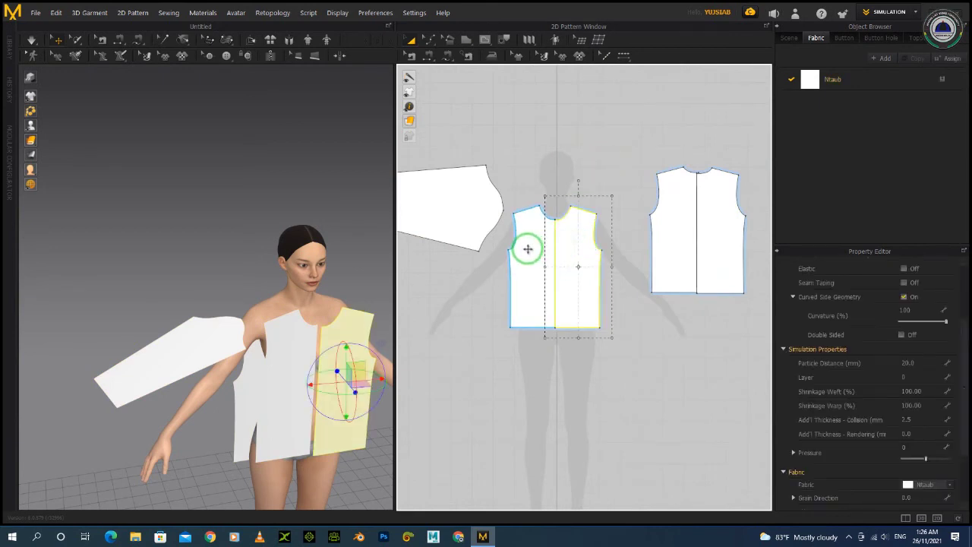
left_click(336, 348)
- Raise the two back halves together behind the avatar in 3D so their shoulder edges sit above the avatar's shoulders
right_click_drag(212, 352, 237, 408)
left_click(269, 402)
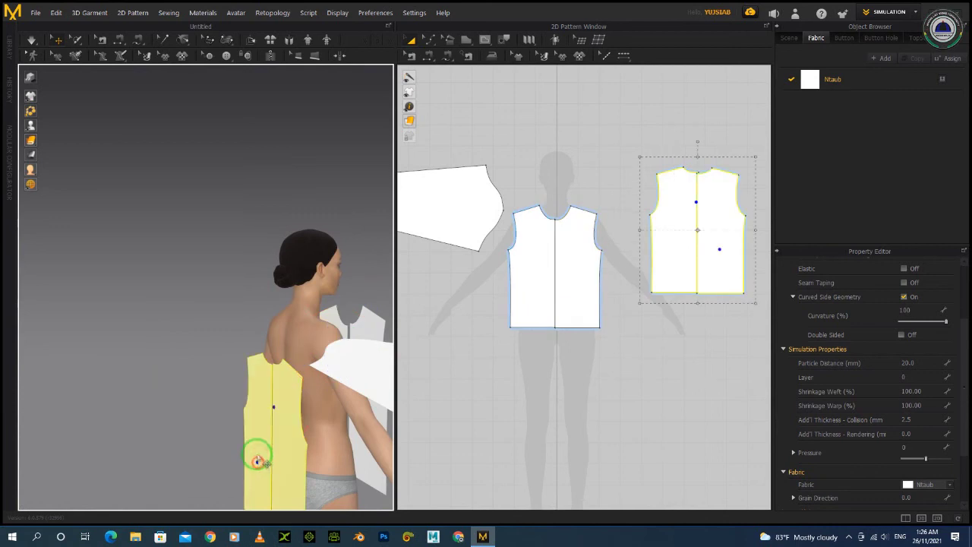
left_click(274, 396)
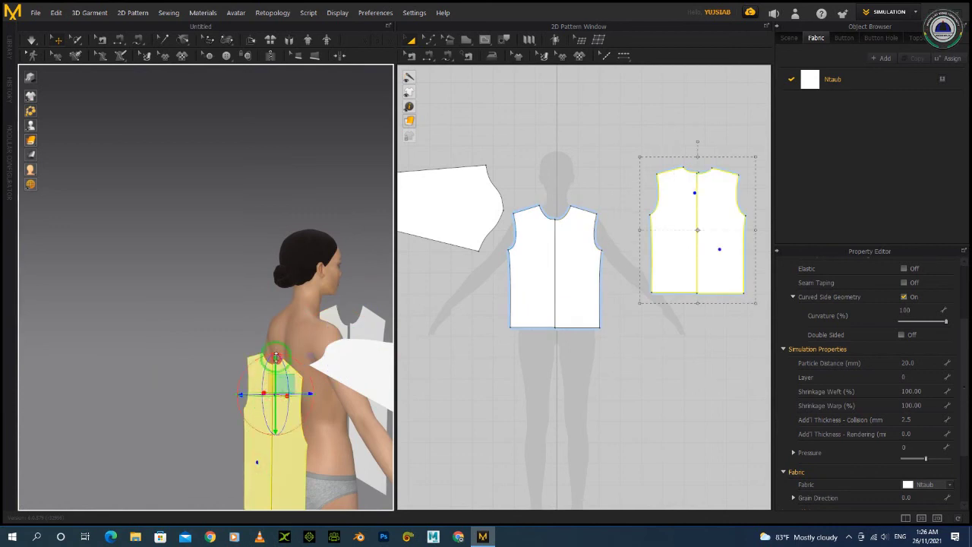
left_click_drag(276, 357, 275, 315)
right_click_drag(276, 315, 450, 343)
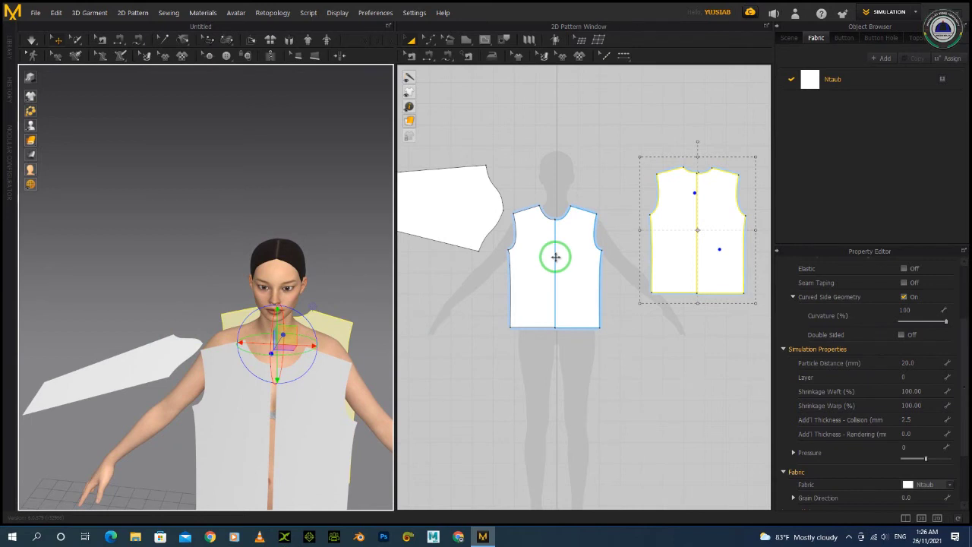
- Freeze the sleeve piece beside the avatar's right arm
left_click(148, 371)
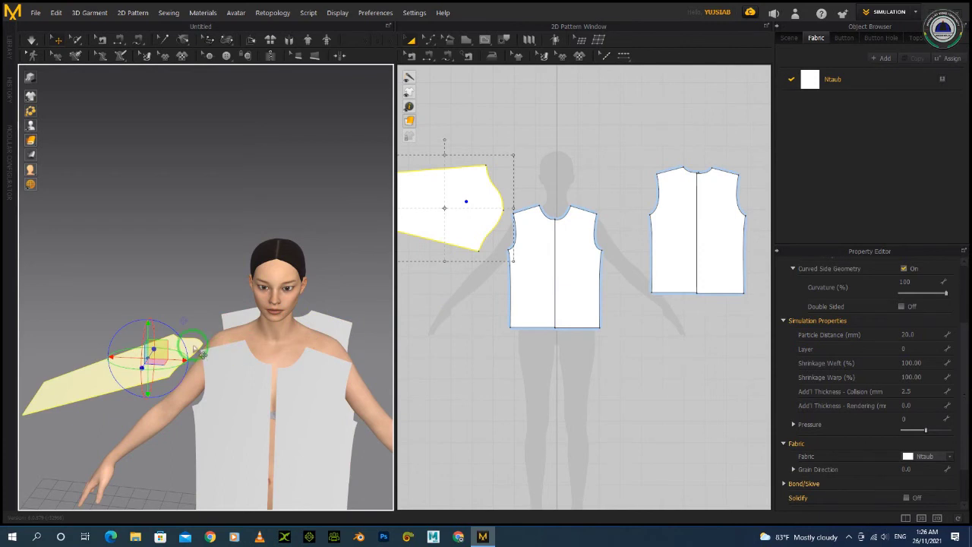
right_click(191, 343)
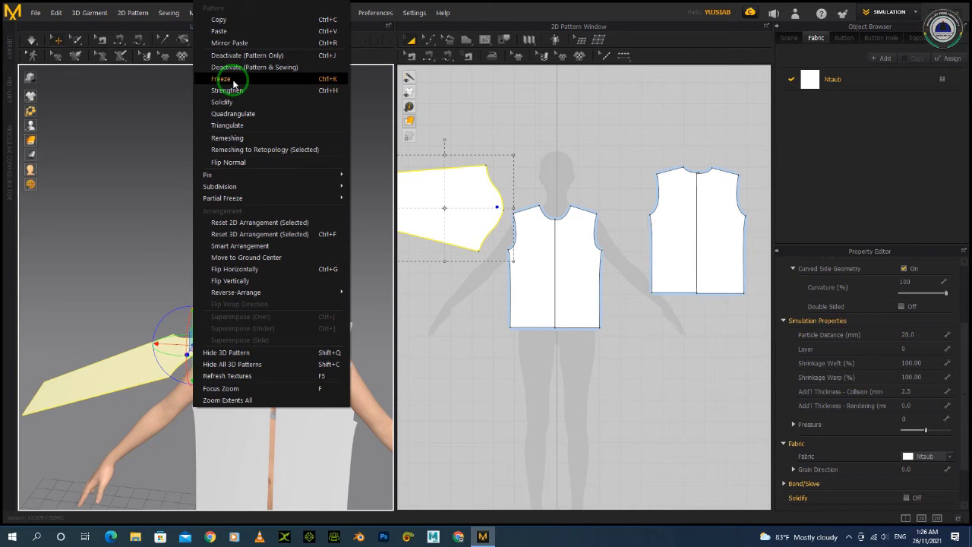
left_click(303, 79)
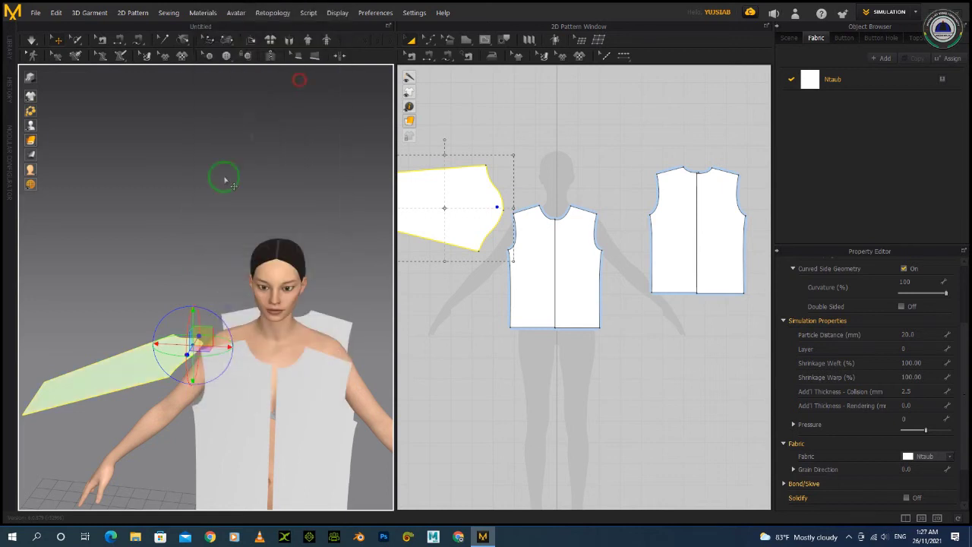
right_click(470, 200)
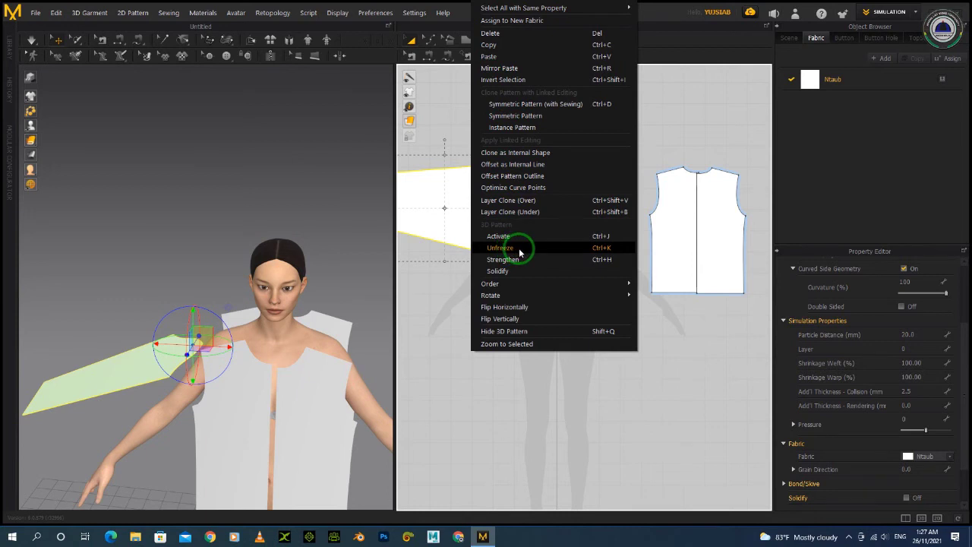
left_click(349, 256)
- Sew the front shoulder edge to the matching back shoulder edge on the wearer's left with Segment Sewing, keeping the seam lines uncrossed
scroll(572, 235, "down", 1)
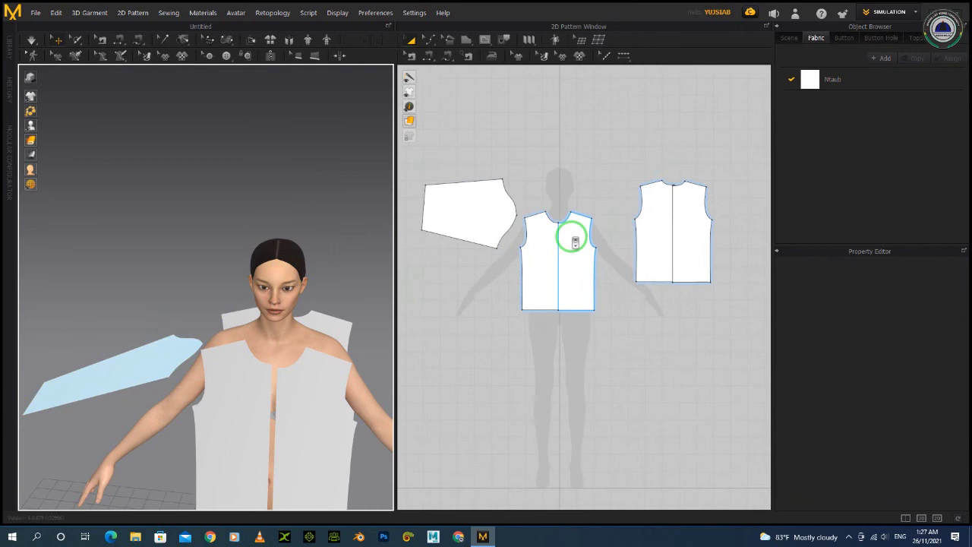
scroll(598, 240, "down", 2)
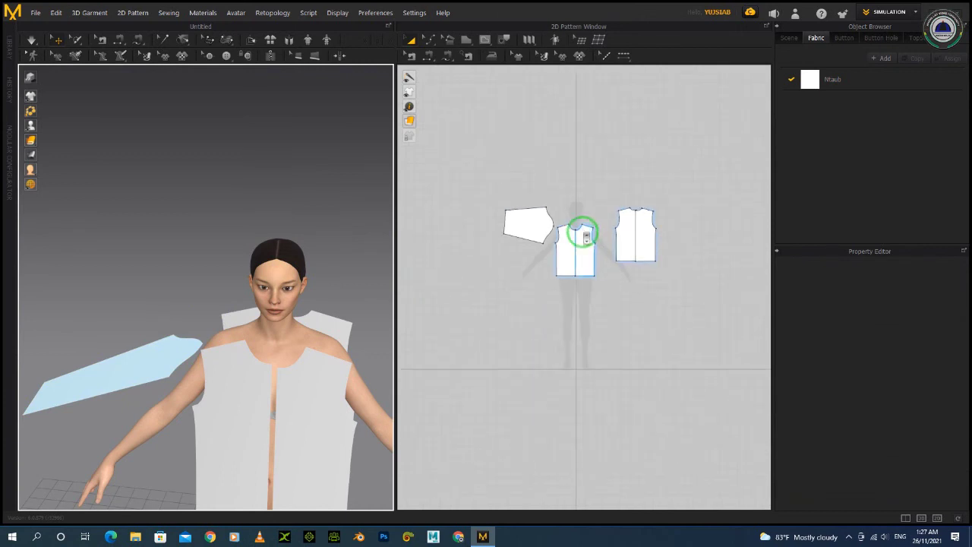
scroll(582, 230, "up", 3)
scroll(577, 226, "down", 1)
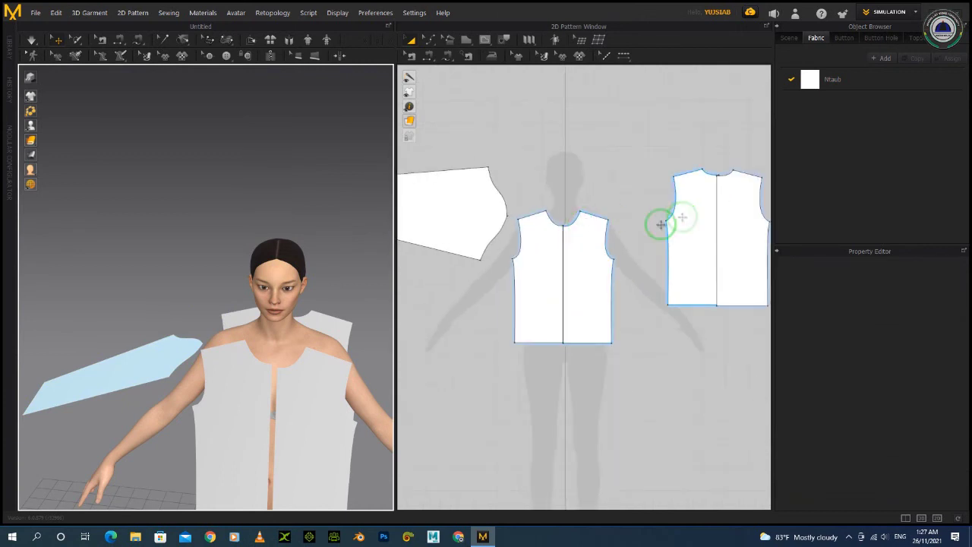
right_click_drag(311, 347, 275, 243)
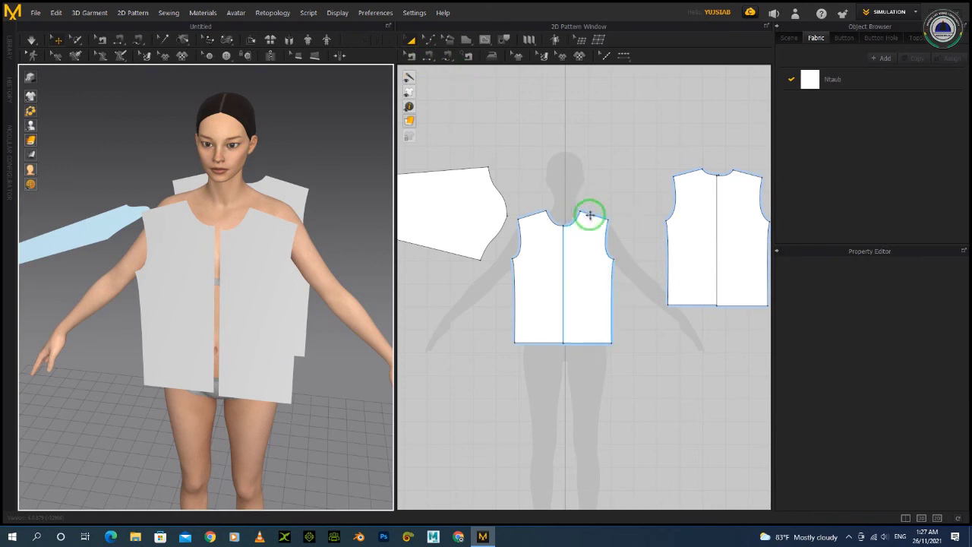
left_click(429, 62)
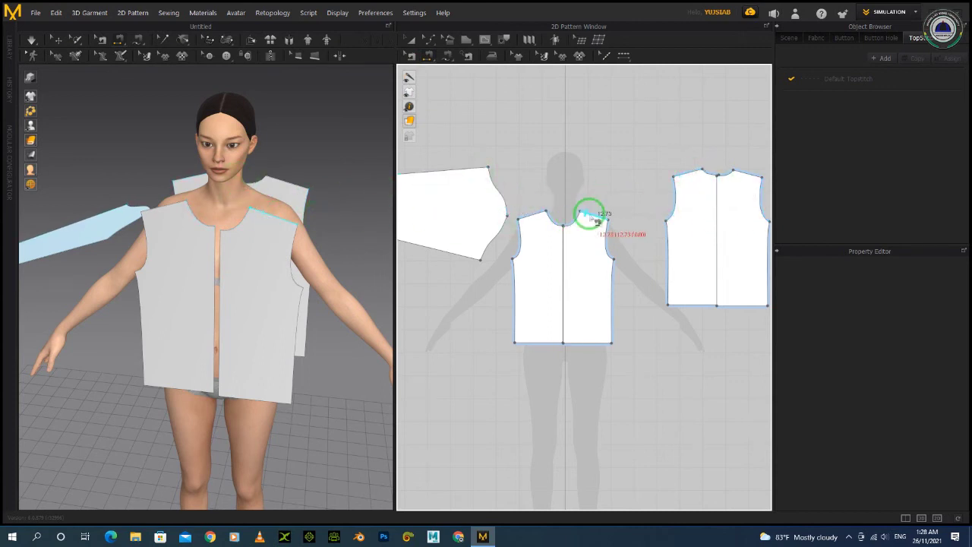
left_click(273, 219)
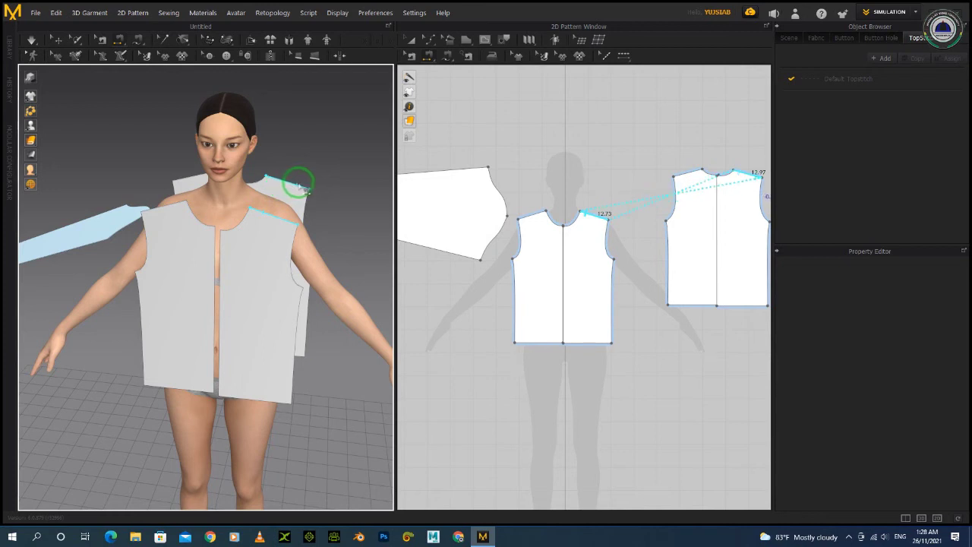
left_click(270, 218)
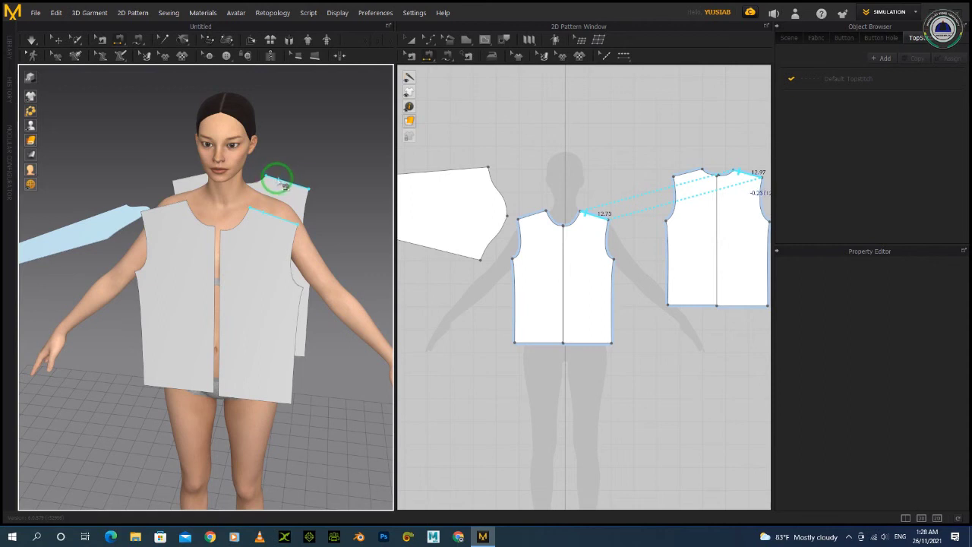
left_click(277, 180)
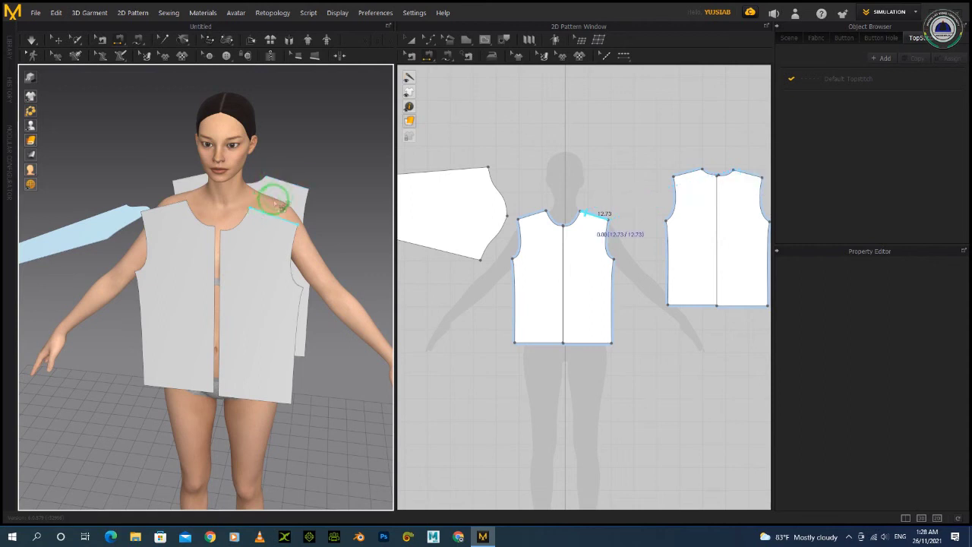
left_click(296, 220)
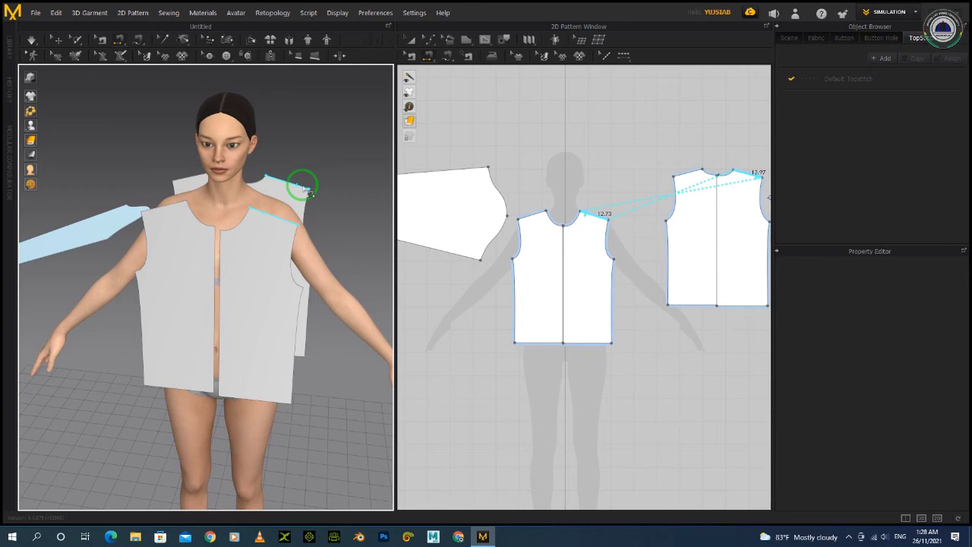
left_click(289, 187)
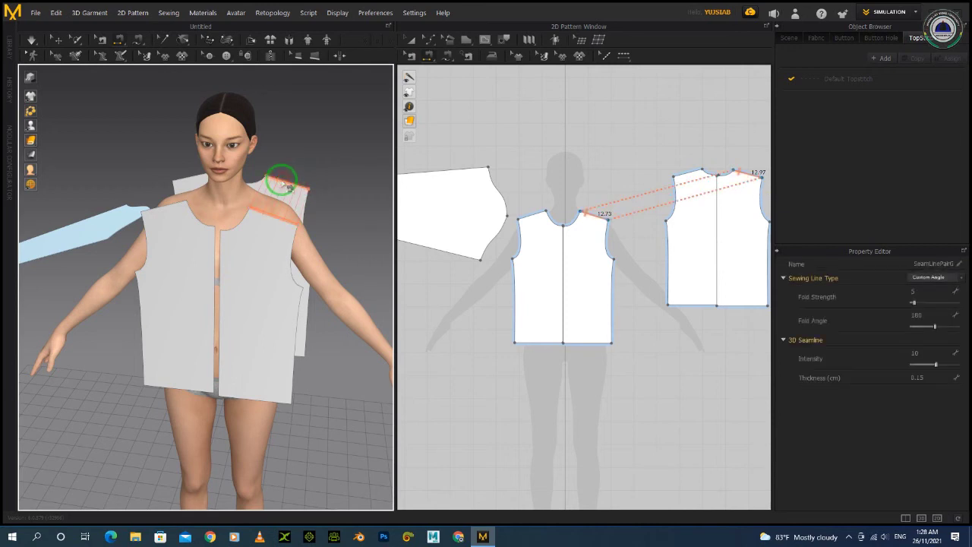
- Sew the wearer's-right shoulder edges of front and back together, and join the two front halves along their centre edges
left_click(171, 206)
left_click(195, 175)
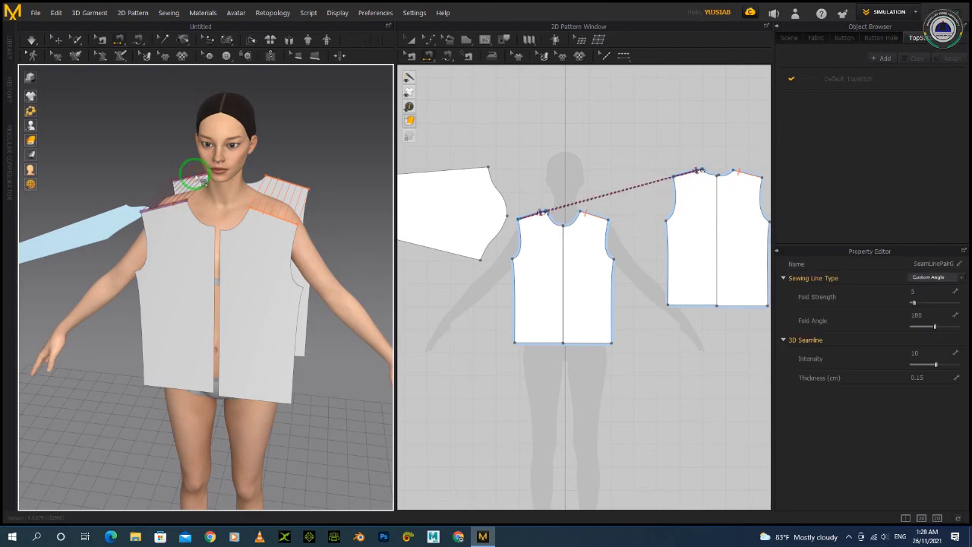
left_click(217, 304)
left_click(298, 311)
- Sew the side edges of the front halves to the matching side edges of the back halves below the armholes
right_click_drag(298, 311, 244, 309)
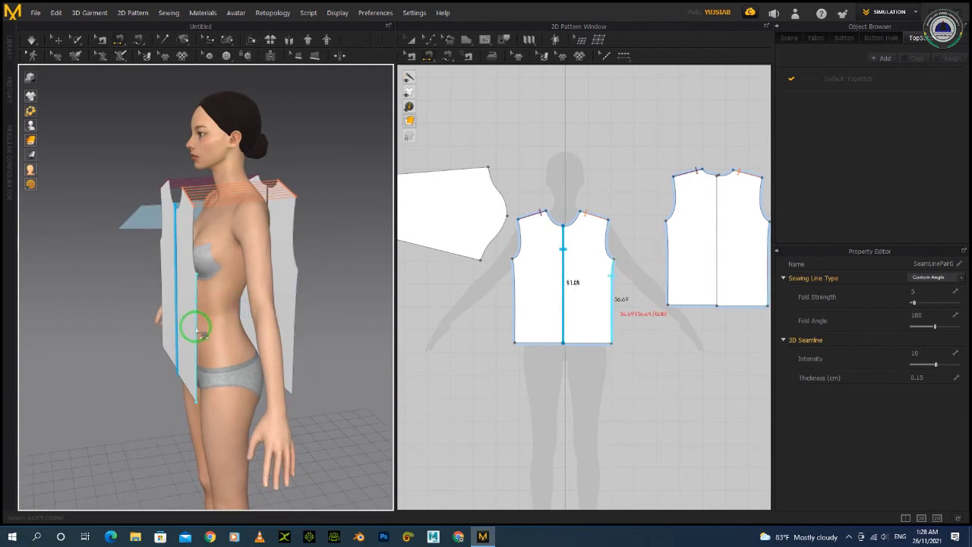
scroll(524, 294, "down", 3)
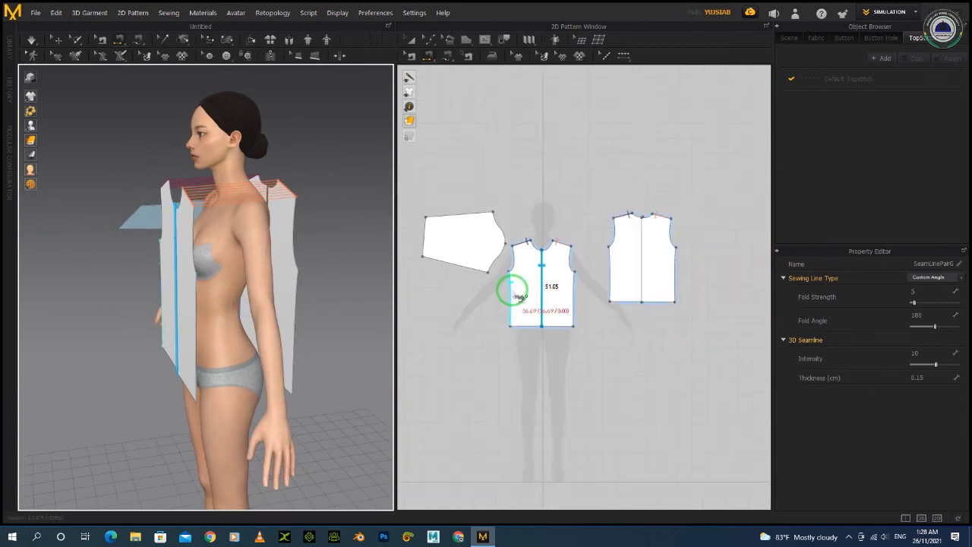
left_click(516, 296)
left_click(576, 288)
left_click(675, 267)
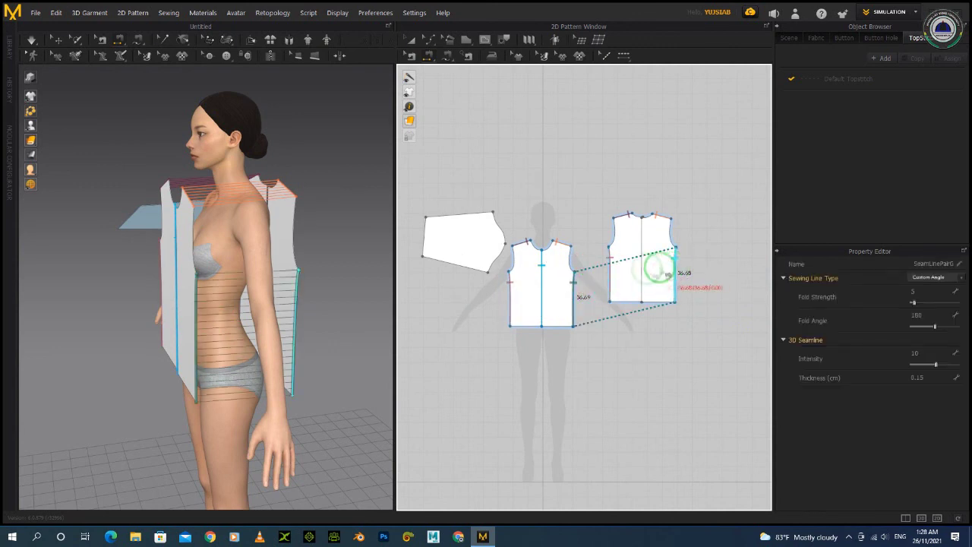
- Shift the wearer's-left back half slightly sideways in the 2D pattern window to open a small gap along the centre back
right_click_drag(278, 284, 196, 286)
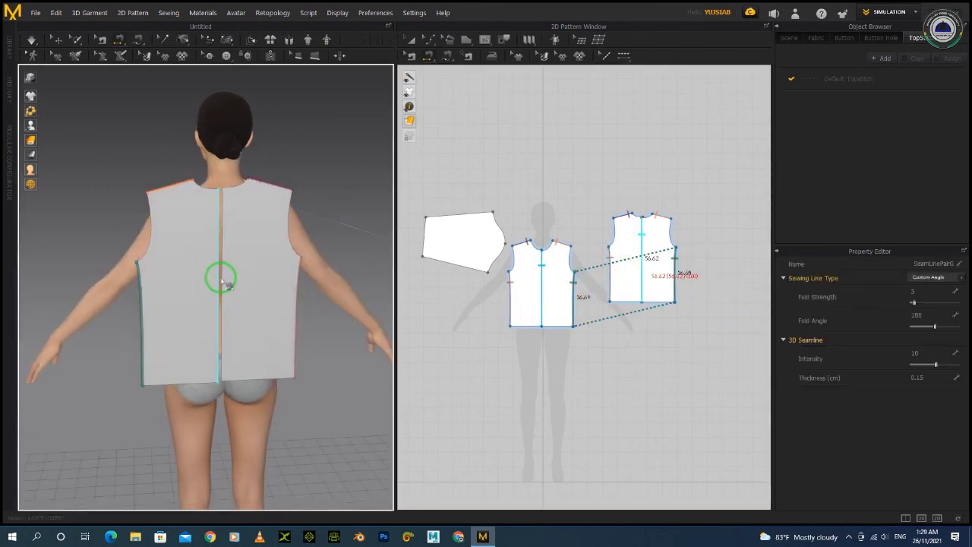
scroll(661, 212, "down", 2)
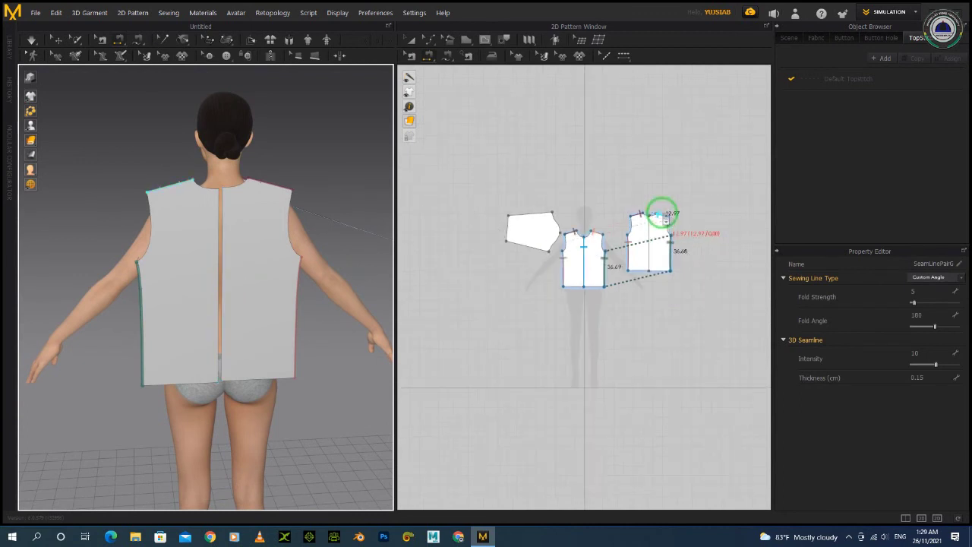
scroll(661, 220, "up", 6)
scroll(652, 226, "up", 3)
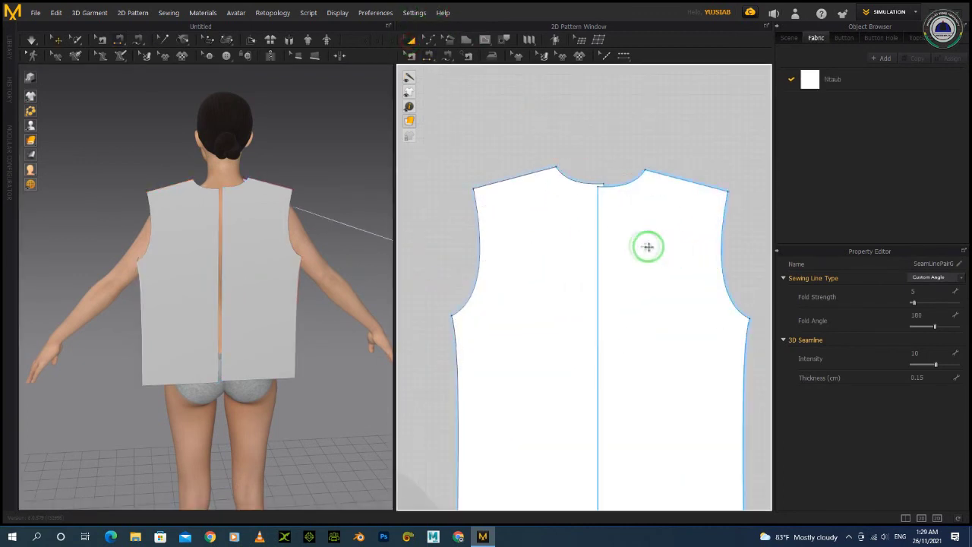
left_click(627, 251)
left_click_drag(627, 252, 640, 250)
- Sew the two back halves together along their centre edges with Segment Sewing
left_click(423, 95)
left_click(431, 58)
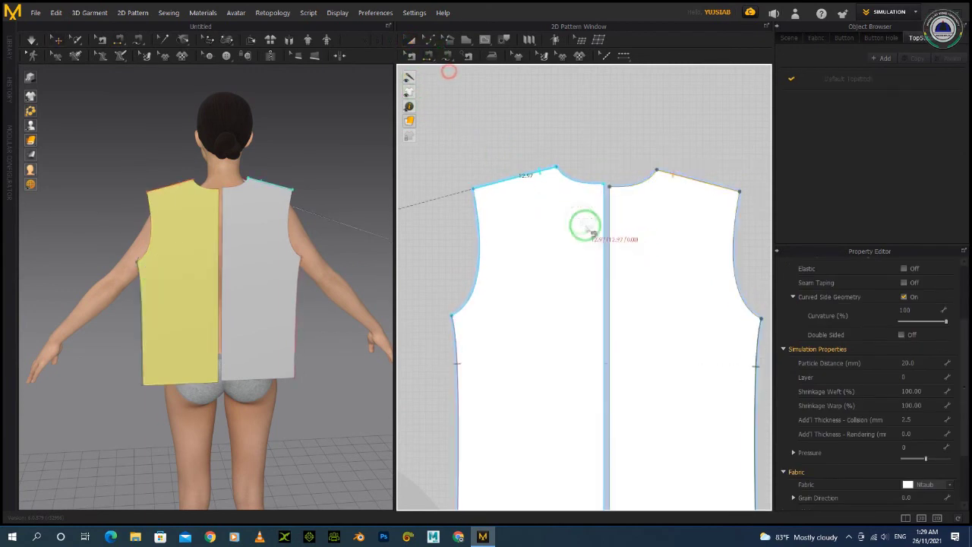
left_click(606, 255)
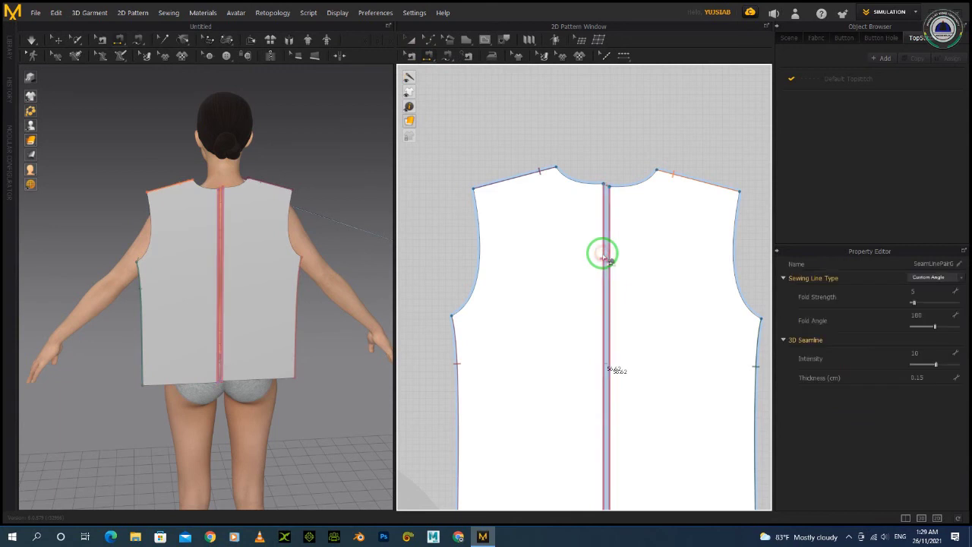
- Run the simulation to drape the sewn shirt body onto the avatar
right_click_drag(184, 250, 449, 254)
left_click(29, 55)
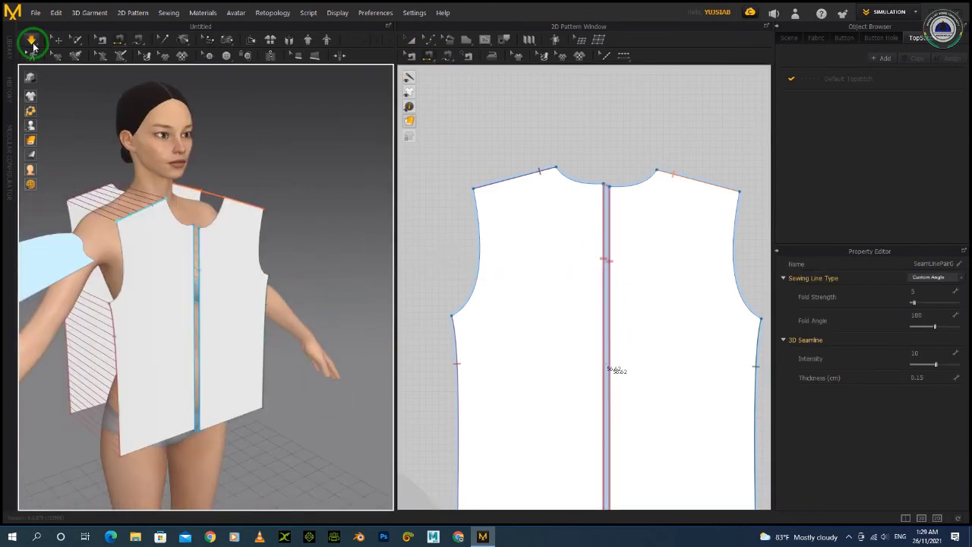
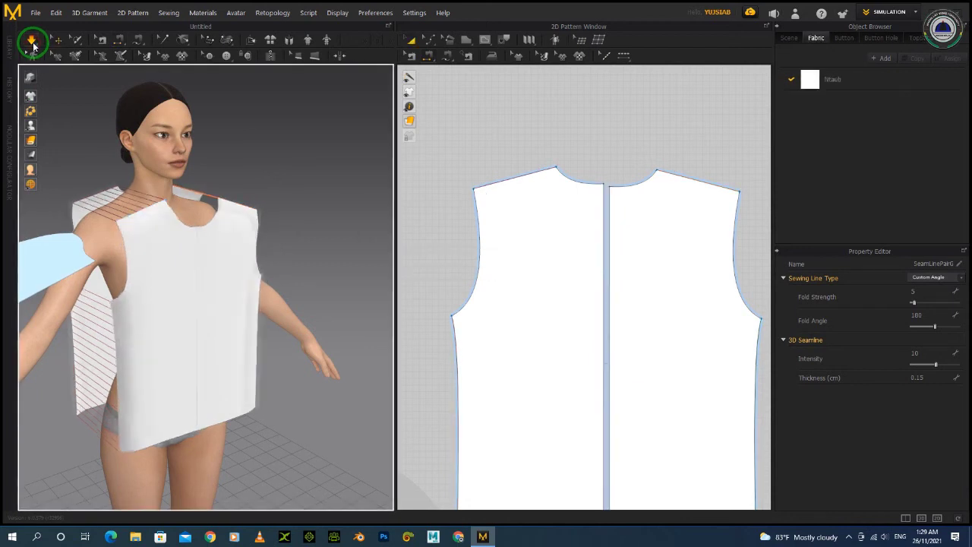
left_click(111, 166)
right_click_drag(111, 166, 399, 230)
middle_click_drag(163, 253, 272, 288)
- Tug the lower parts of the front and back pieces during the simulation to settle the shirt around the avatar
left_click(234, 321)
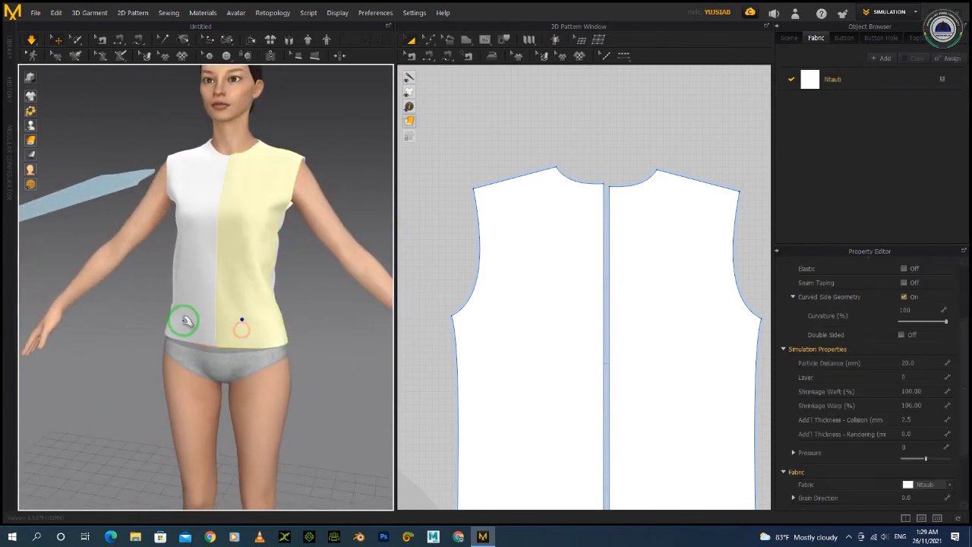
left_click(183, 320)
left_click(277, 313)
right_click_drag(306, 297, 83, 290)
left_click(294, 358)
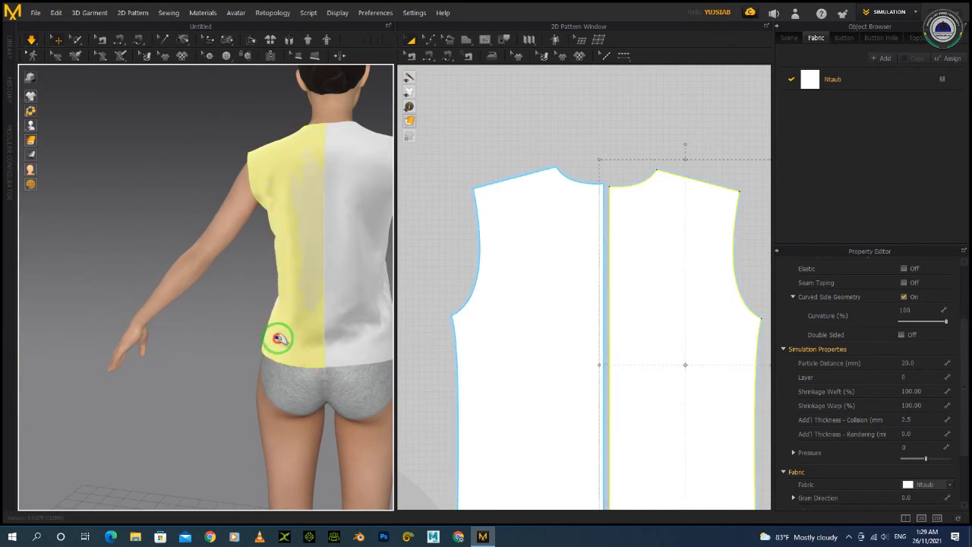
left_click(342, 341)
right_click_drag(343, 340, 263, 265)
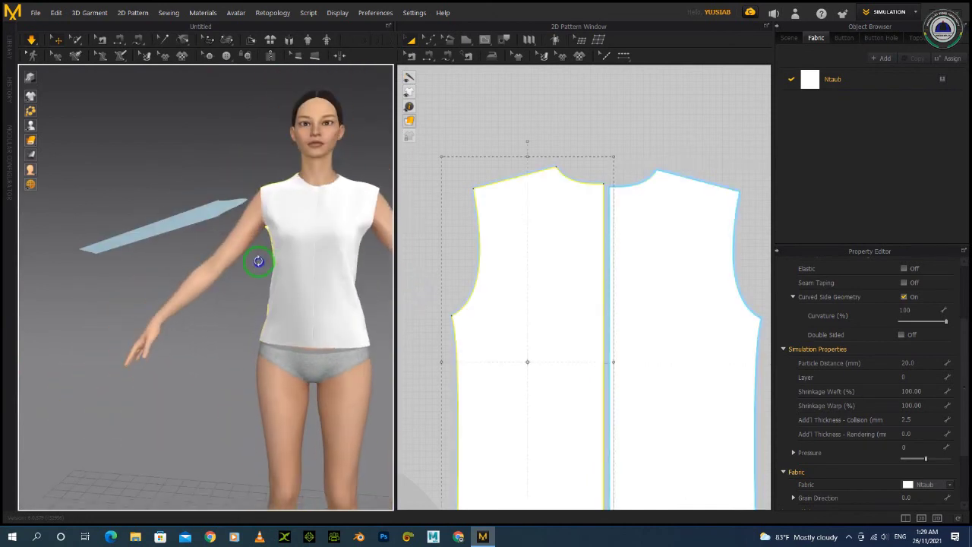
- Inspect the draped shirt body from the front, back and sides, matching its front halves with the 2D pattern pieces
scroll(601, 264, "down", 2)
scroll(601, 263, "down", 4)
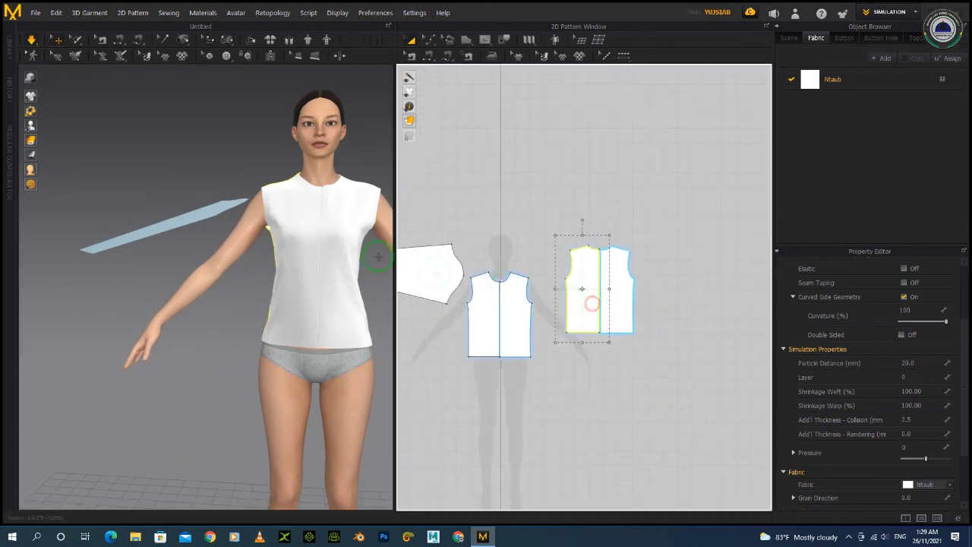
scroll(306, 239, "up", 2)
scroll(484, 266, "down", 1)
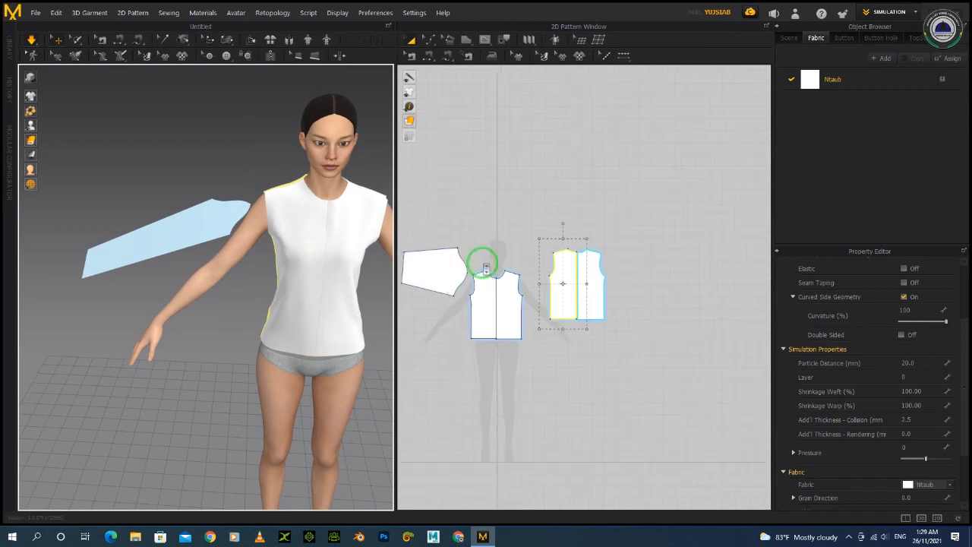
scroll(477, 241, "down", 1)
right_click_drag(326, 210, 82, 191)
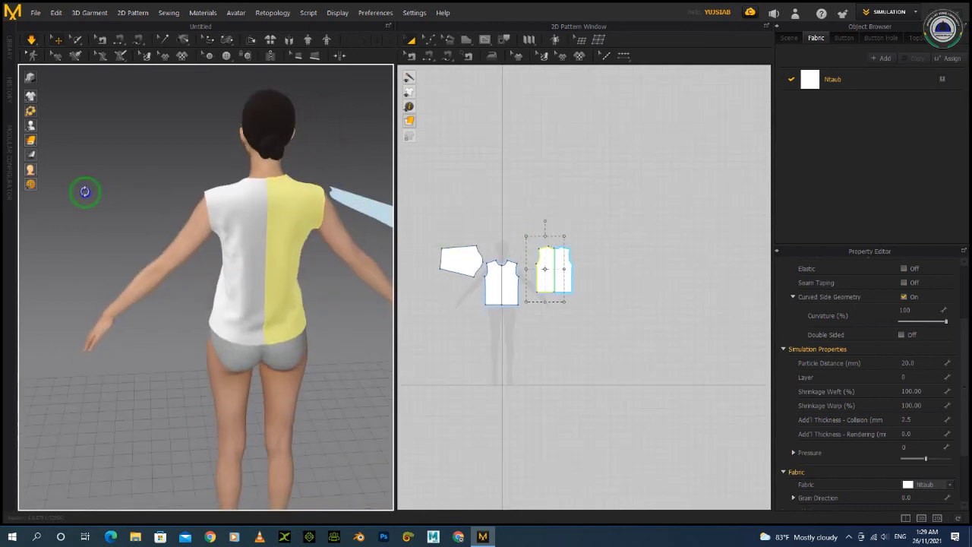
right_click_drag(296, 199, 430, 210)
left_click(271, 235)
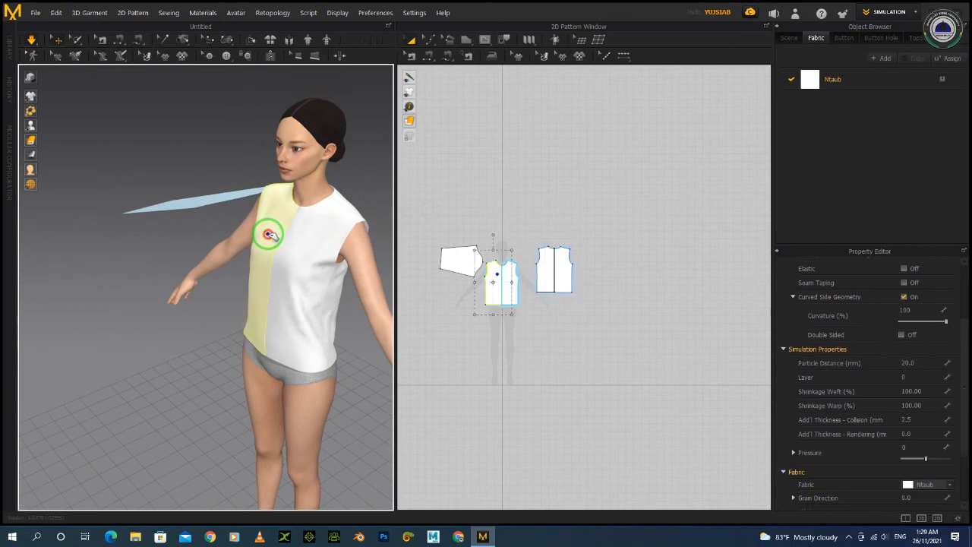
right_click_drag(260, 224, 315, 221)
left_click(472, 262)
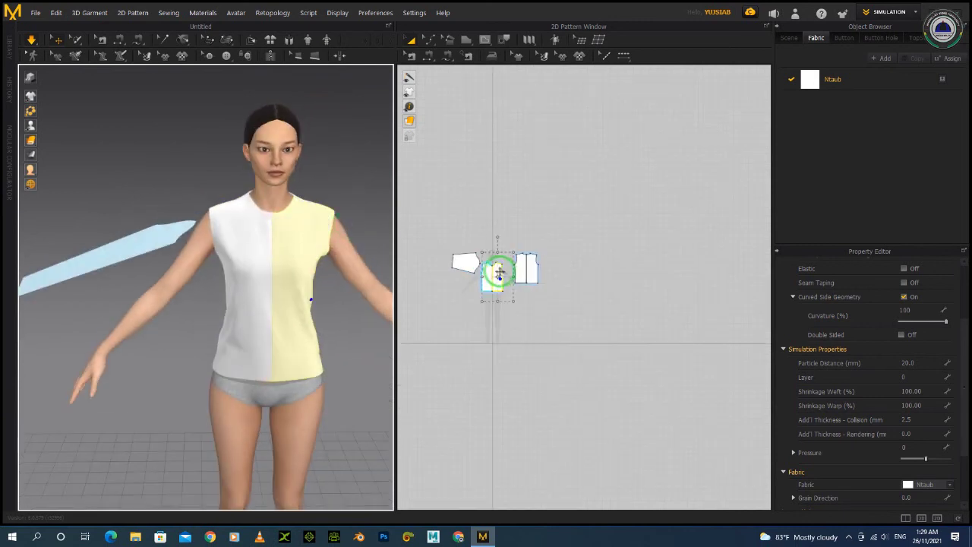
scroll(473, 260, "up", 5)
scroll(545, 249, "up", 1)
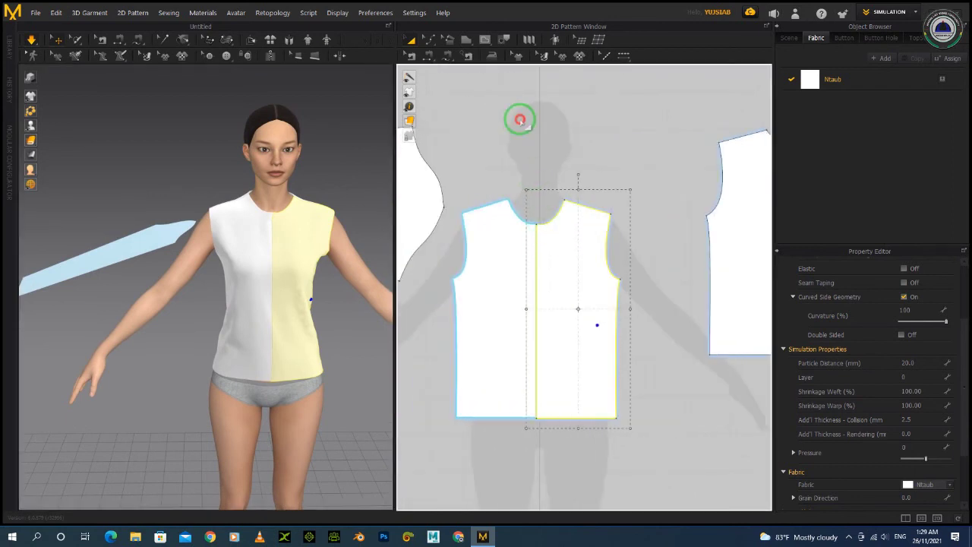
left_click(542, 201)
left_click(250, 233)
left_click(315, 230)
mouse_move(315, 230)
right_mouse_down()
mouse_move(171, 252)
mouse_move(317, 234)
right_mouse_up()
scroll(610, 262, "down", 1)
right_click_drag(258, 254, 293, 268)
scroll(614, 208, "up", 2)
- Slightly reshape the curve of the front neckline in the 2D pattern window and check it on the avatar
left_click(469, 154)
scroll(511, 239, "up", 3)
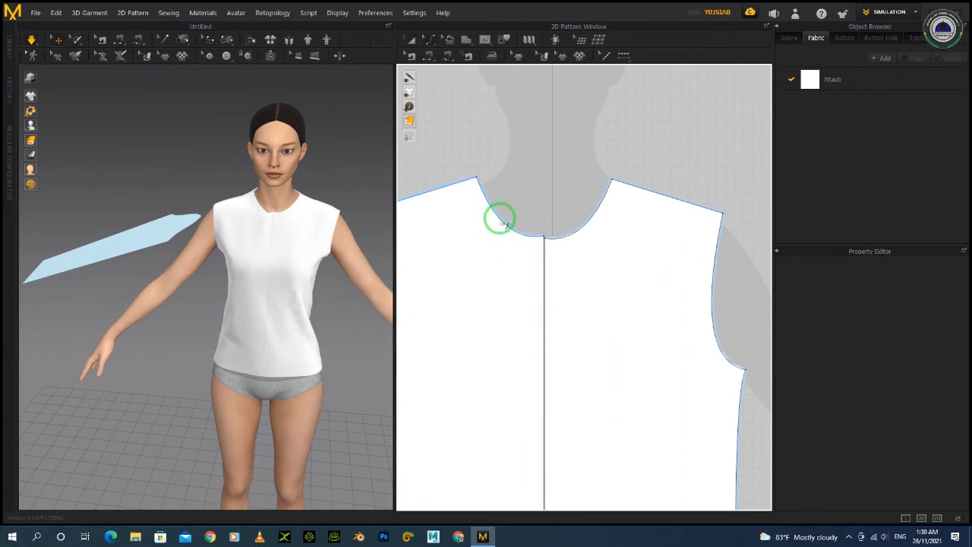
left_click(501, 219)
left_click_drag(495, 220, 494, 219)
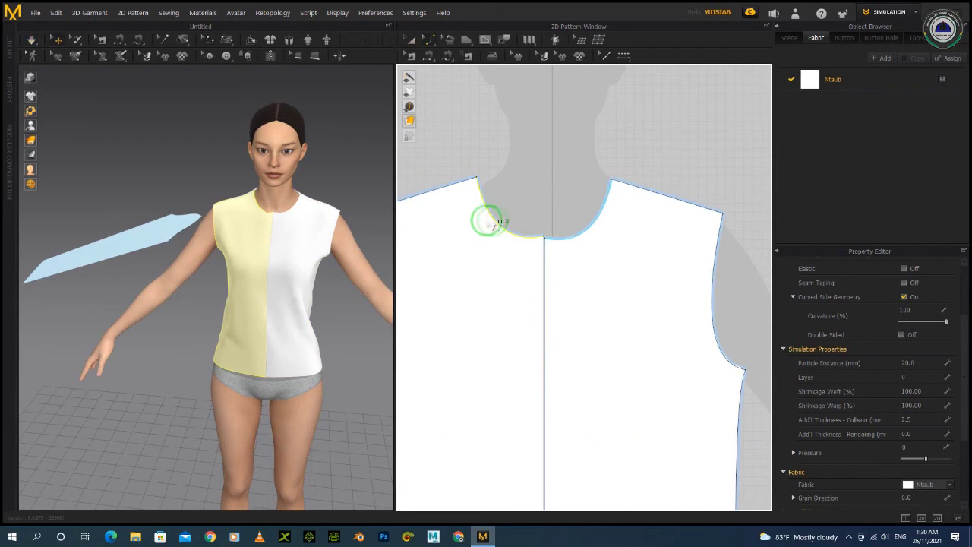
mouse_move(310, 240)
right_mouse_down()
mouse_move(256, 228)
mouse_move(205, 243)
mouse_move(313, 235)
right_mouse_up()
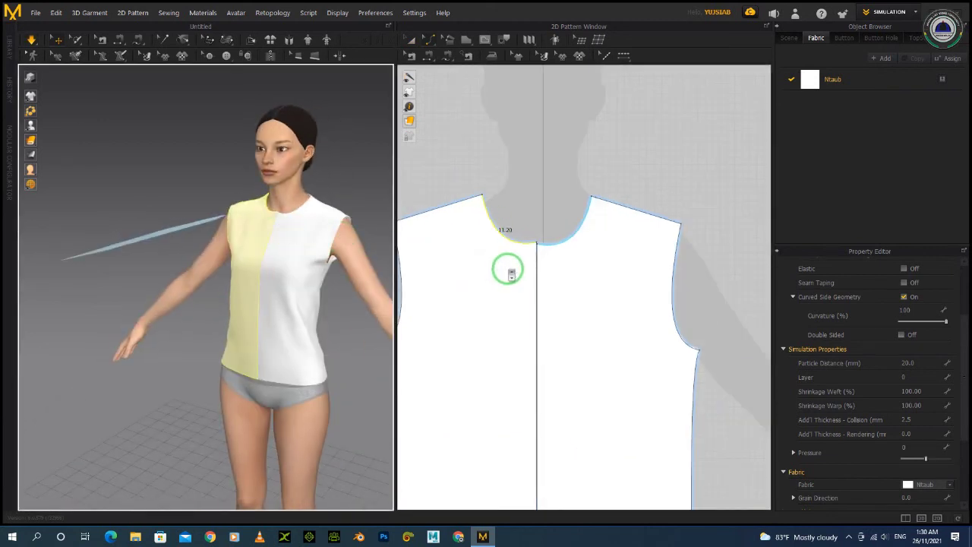
- Select all four front and back body pieces and scale them slightly narrower about their shared centre
scroll(507, 267, "down", 5)
left_click(410, 39)
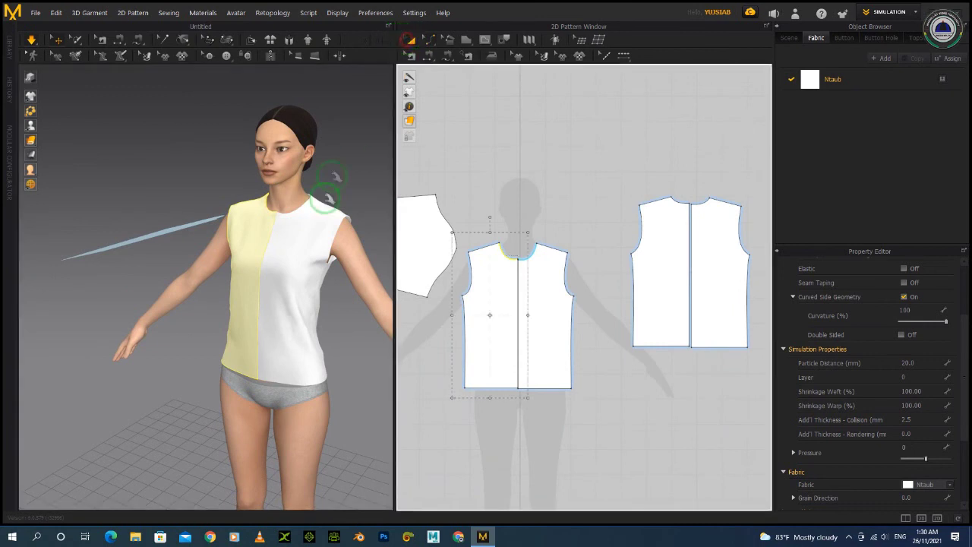
left_click(551, 275, "shift")
left_click(661, 255, "shift")
left_click(725, 255, "shift")
left_click(606, 291)
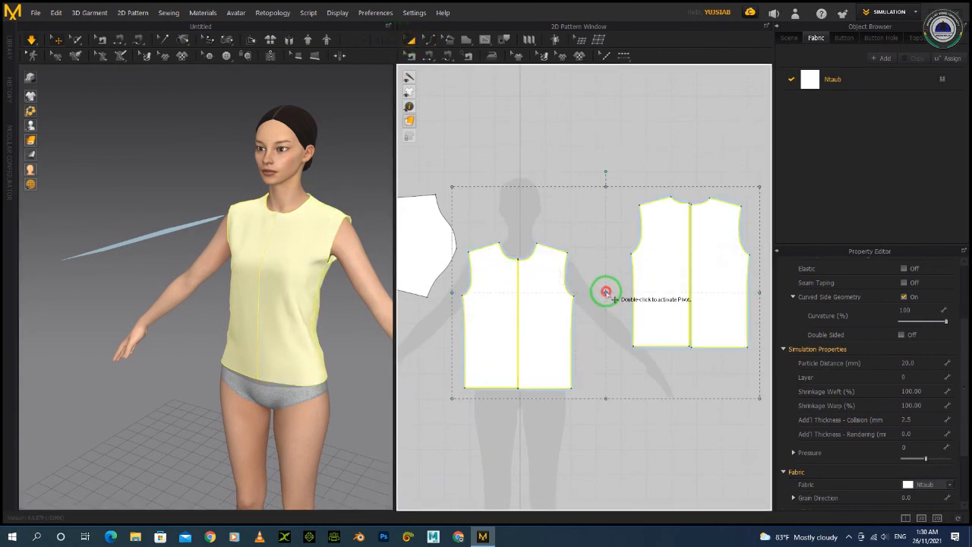
left_click_drag(451, 292, 453, 292)
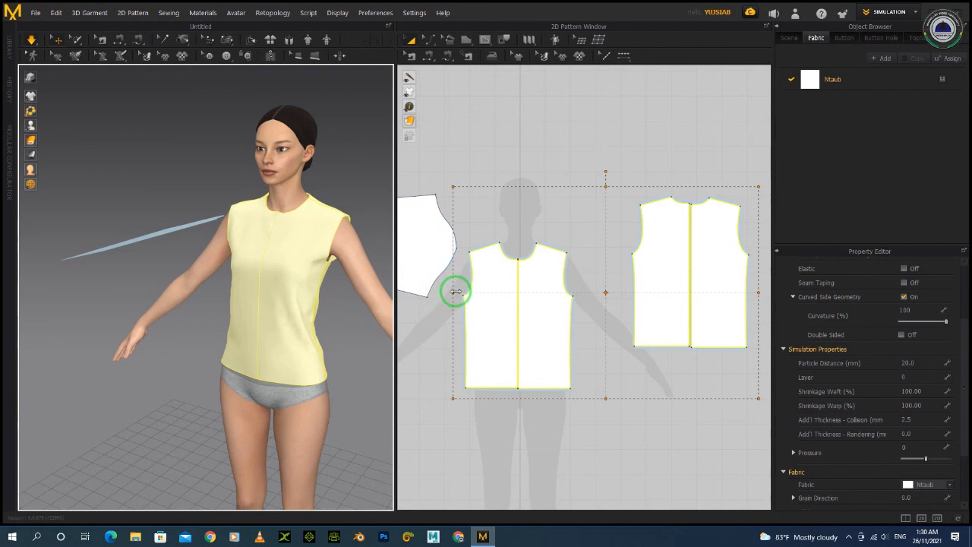
left_click_drag(453, 292, 454, 292)
- Examine the fit of the narrowed shirt on the avatar from the back and around the armhole
right_click_drag(375, 291, 262, 209)
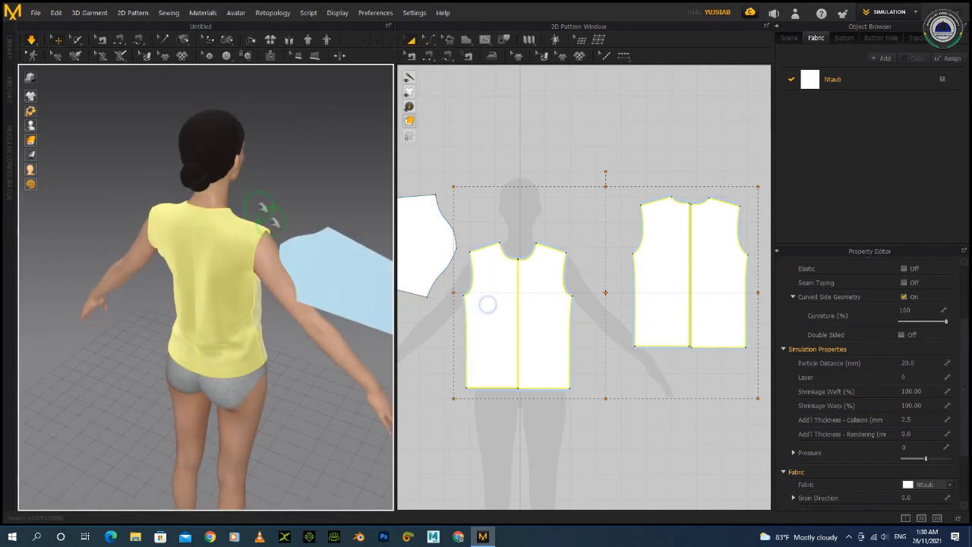
left_click(262, 209)
right_click_drag(330, 249, 2, 225)
right_click_drag(143, 251, 210, 254)
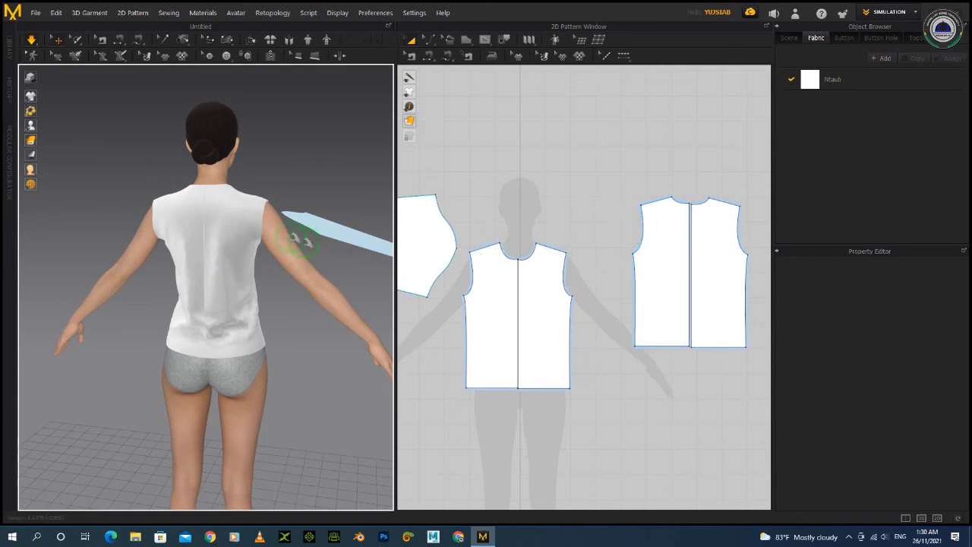
scroll(271, 218, "up", 5)
mouse_move(252, 222)
right_mouse_down()
mouse_move(182, 230)
mouse_move(259, 226)
mouse_move(247, 232)
right_mouse_up()
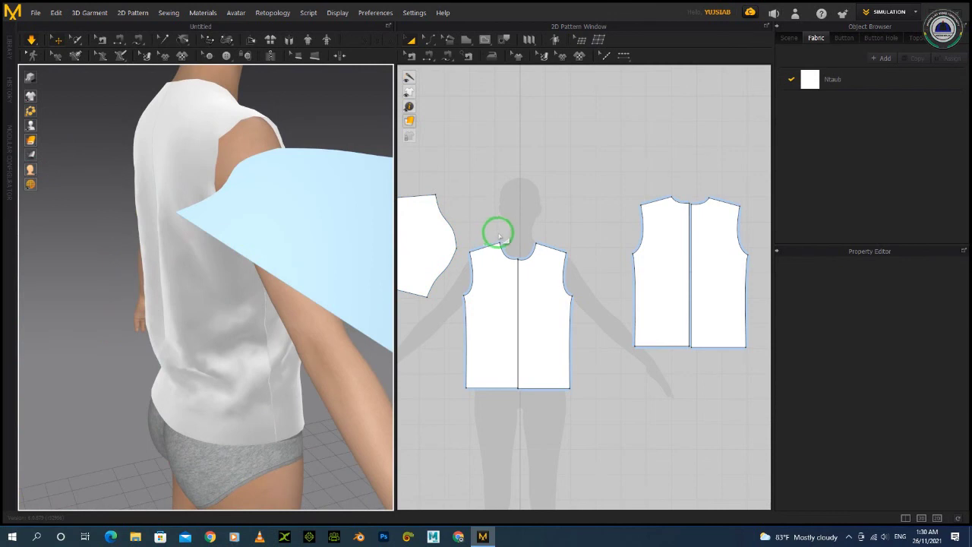
- Show the pattern segment lengths and compare the front armhole edge with the lower curve of the sleeve cap
right_click_drag(459, 239, 592, 191)
scroll(622, 216, "down", 2)
scroll(622, 212, "up", 3)
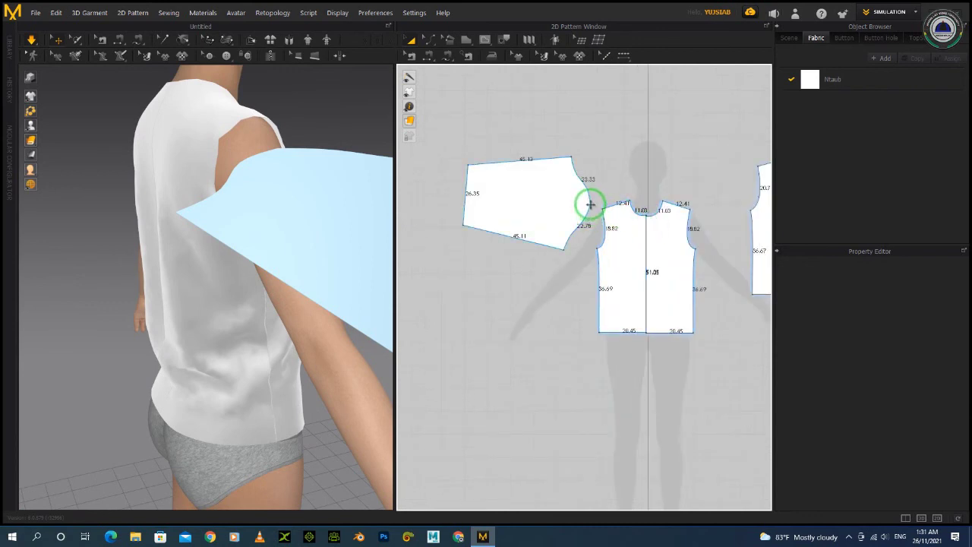
scroll(624, 199, "down", 2)
scroll(613, 211, "up", 3)
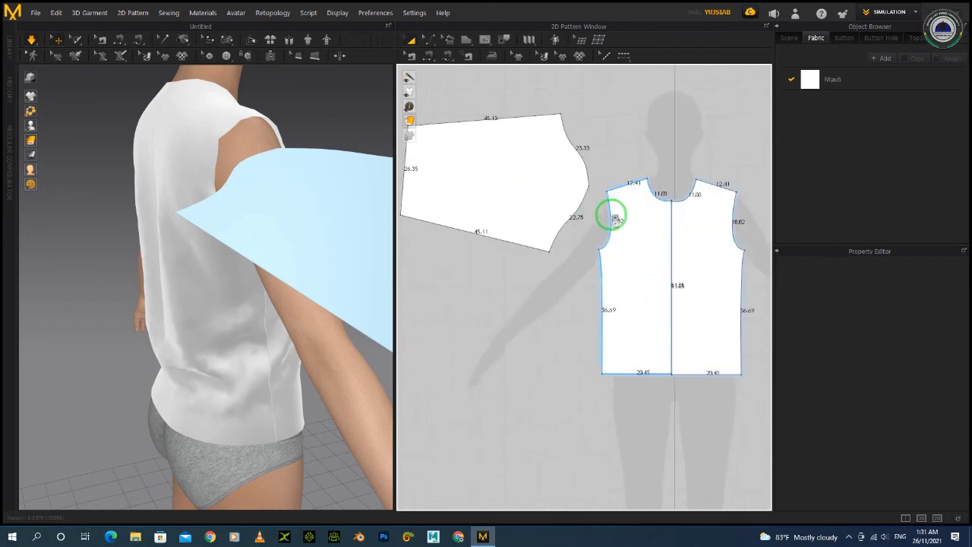
left_click(409, 40)
left_click(573, 193)
left_click(614, 220)
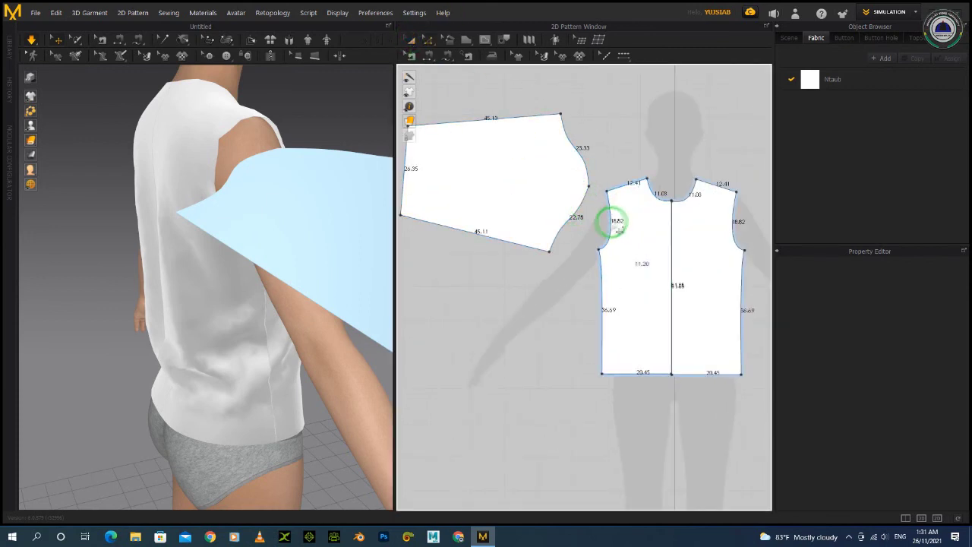
left_click(564, 221)
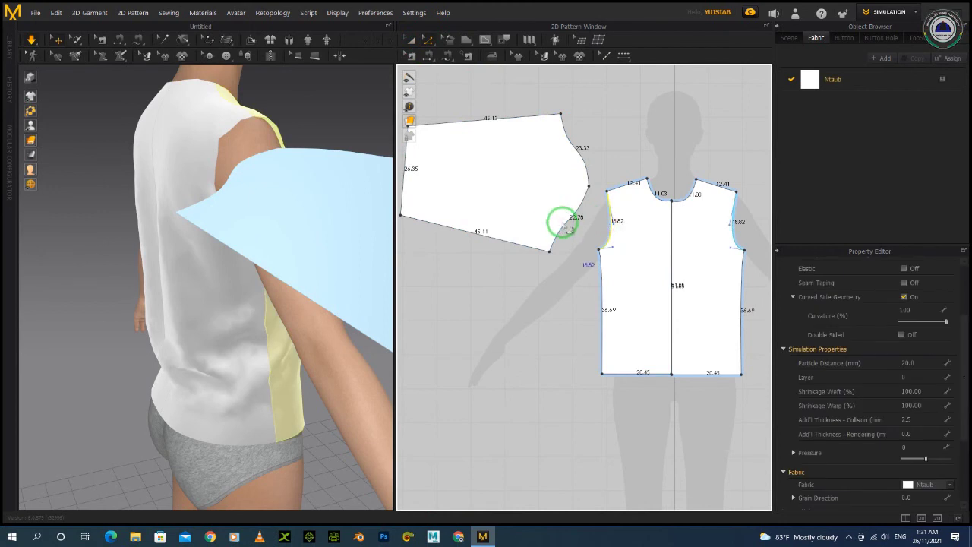
left_click(570, 228)
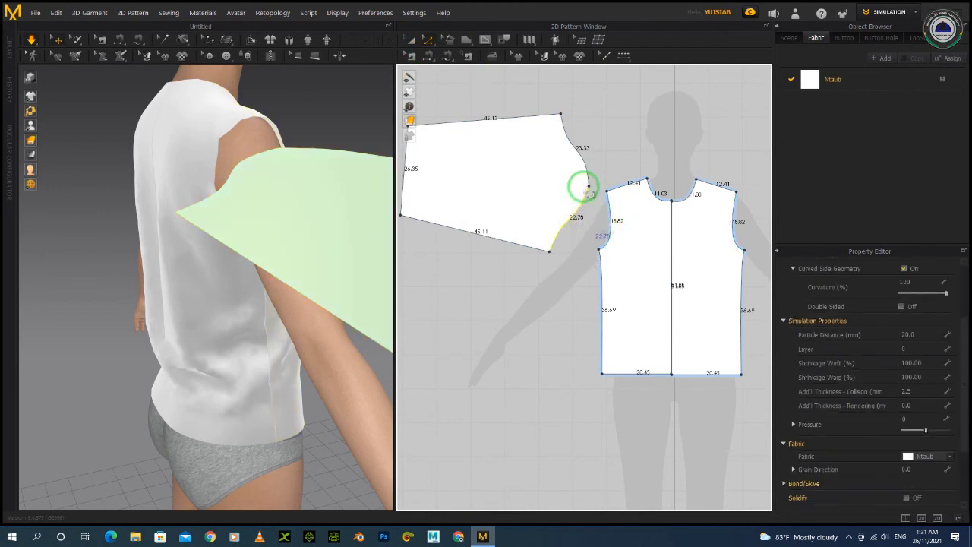
left_click(530, 252)
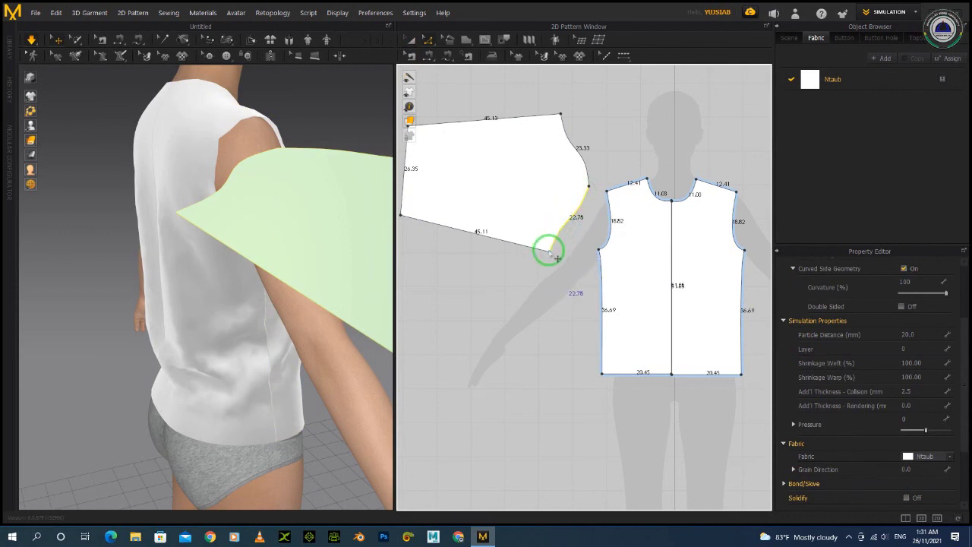
- Move the lower end point of the sleeve cap upward until the lower cap curve measures about 18.9 cm
left_click(549, 251)
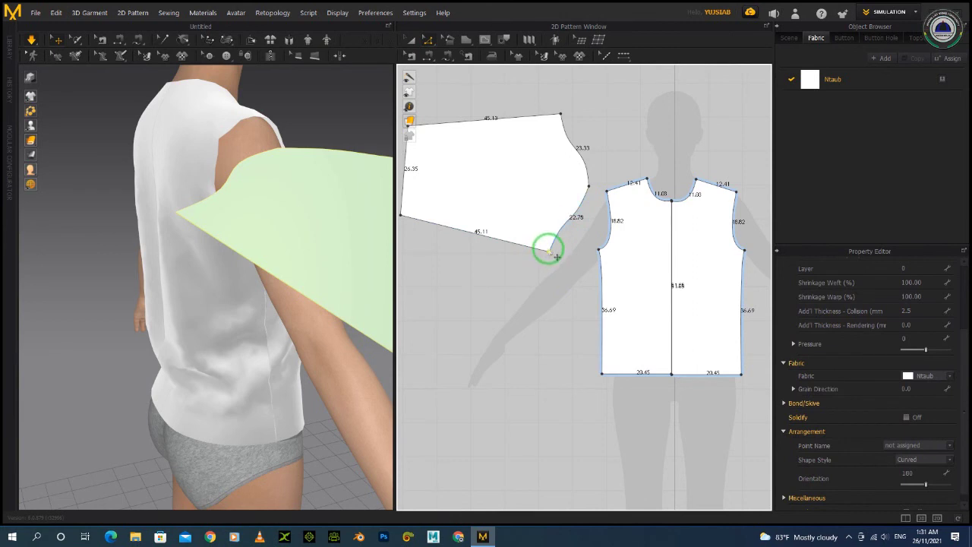
left_click_drag(549, 252, 549, 246)
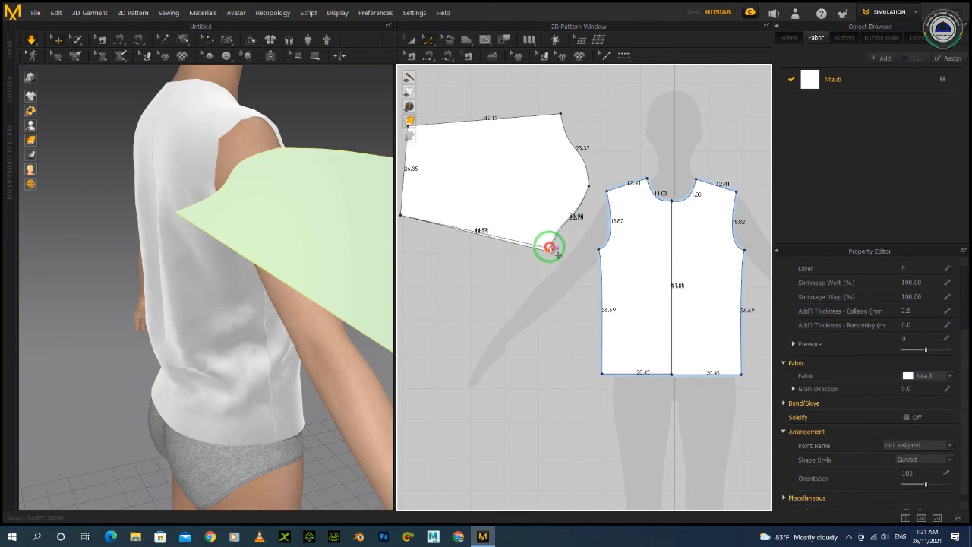
left_click_drag(549, 244, 550, 242)
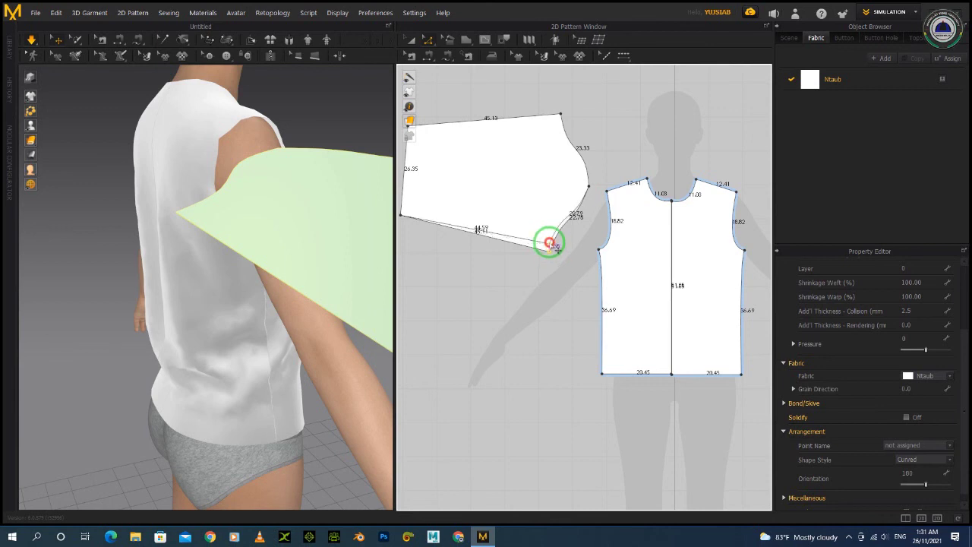
left_click_drag(549, 241, 549, 238)
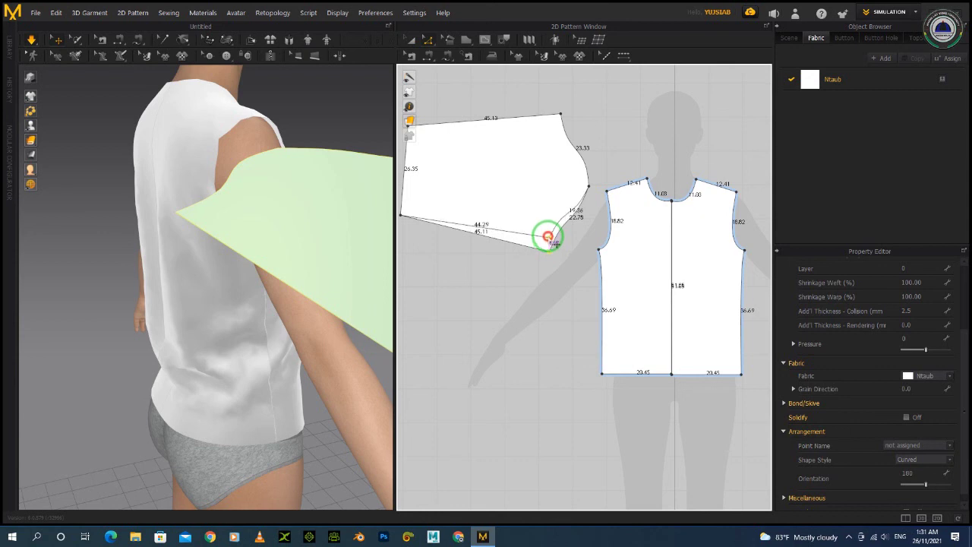
left_click_drag(548, 235, 547, 233)
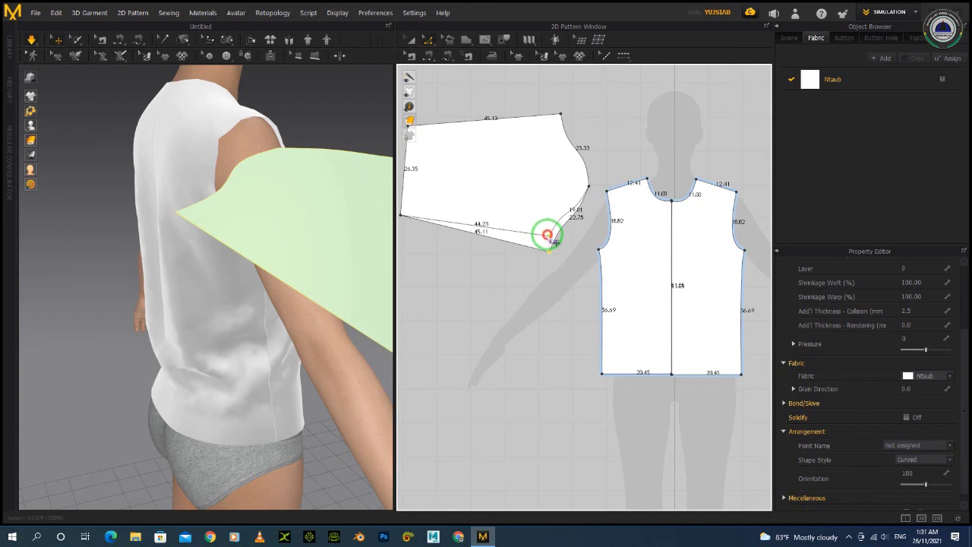
left_click_drag(547, 234, 547, 233)
left_click_drag(547, 234, 547, 235)
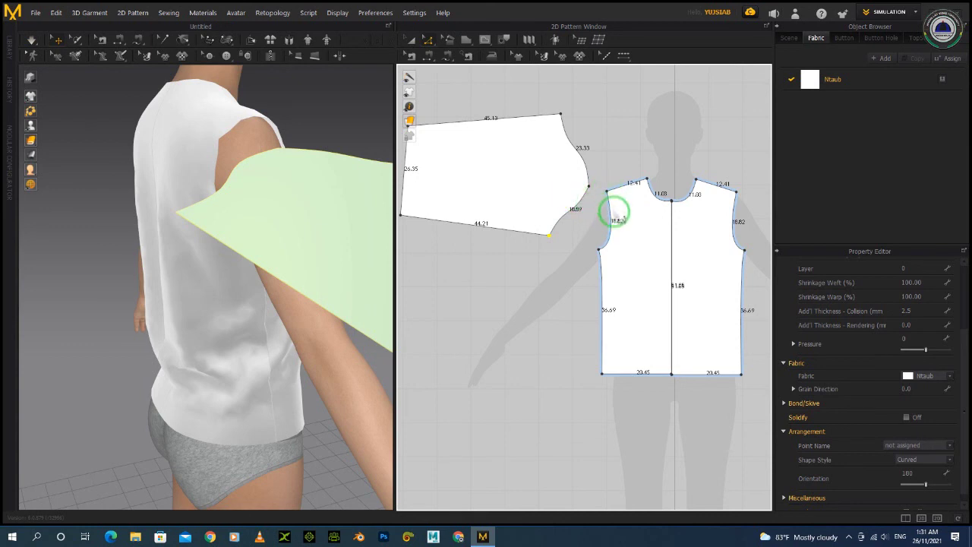
- Move the upper end point of the sleeve cap straight down by exactly 2 cm
right_click_drag(665, 217, 640, 281)
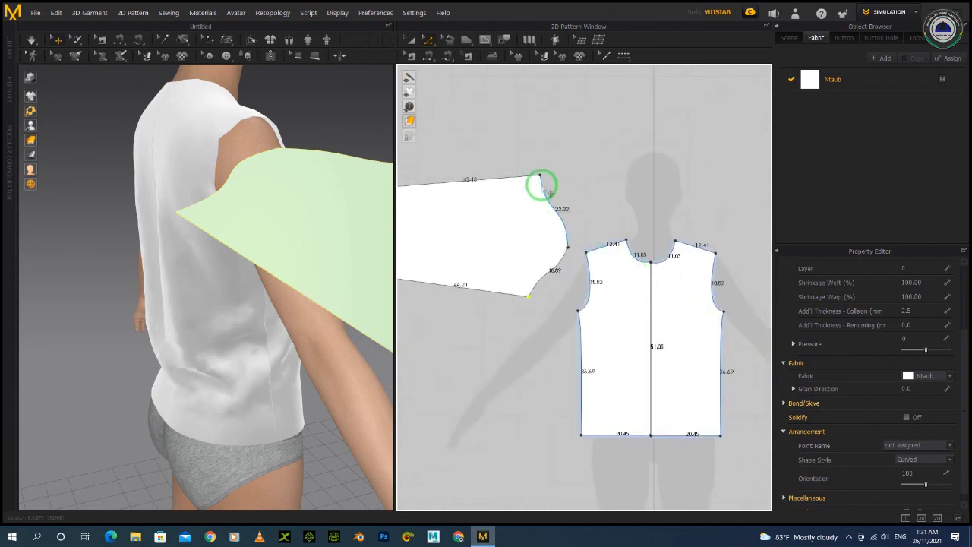
left_click_drag(539, 176, 539, 178)
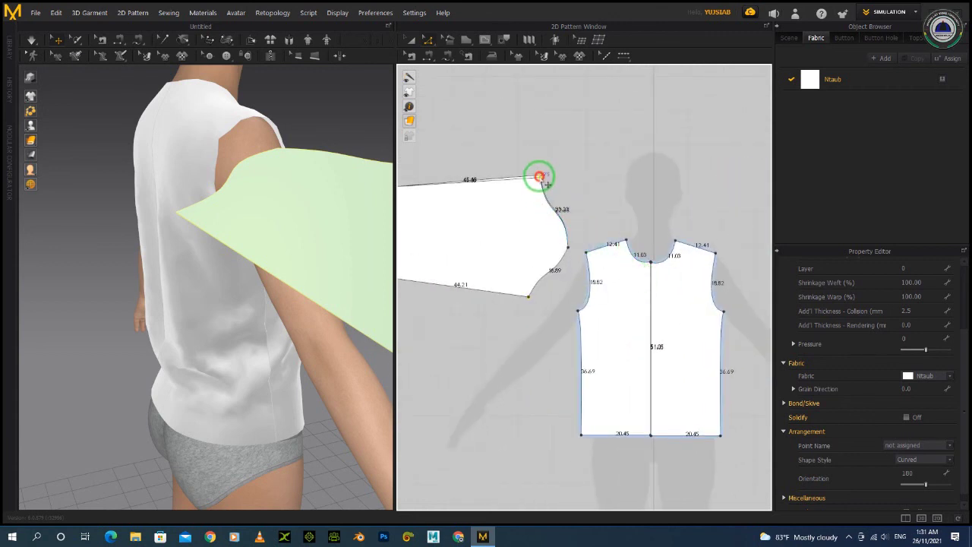
right_click(539, 177)
left_click_drag(512, 184, 621, 212)
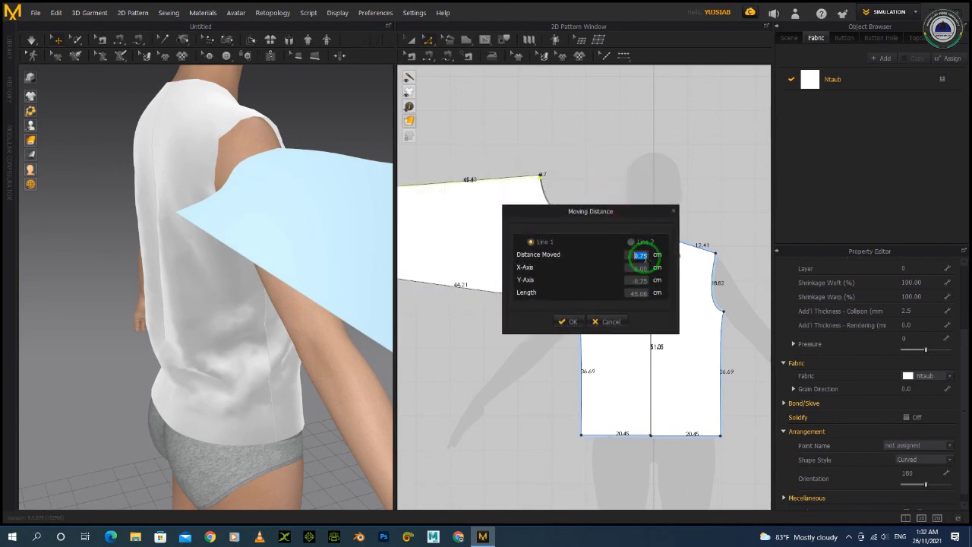
left_click_drag(560, 210, 493, 280)
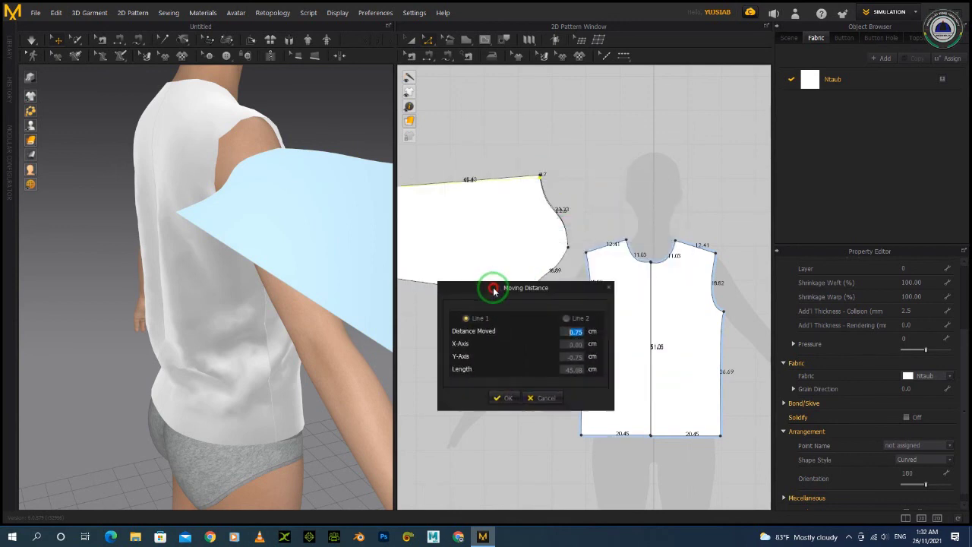
left_click(577, 322)
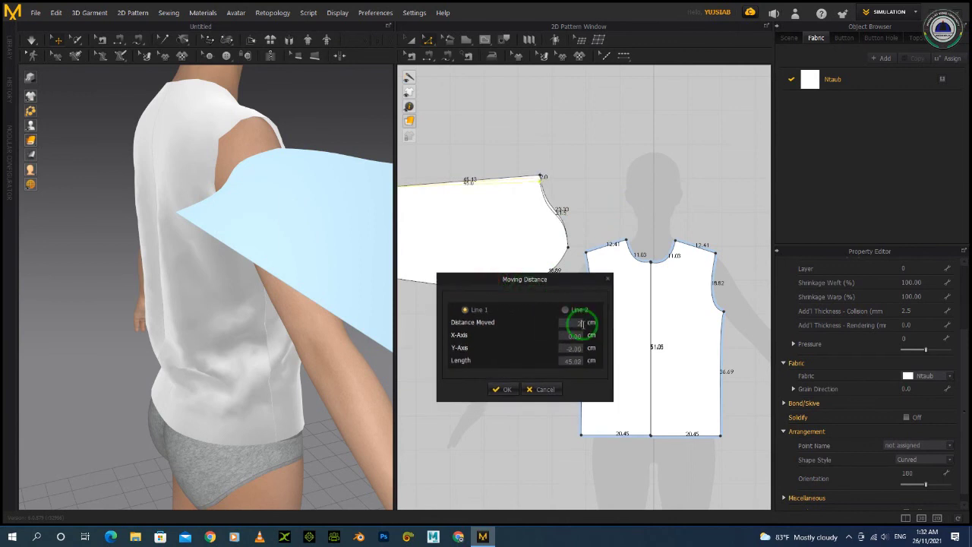
type("2")
left_click(504, 389)
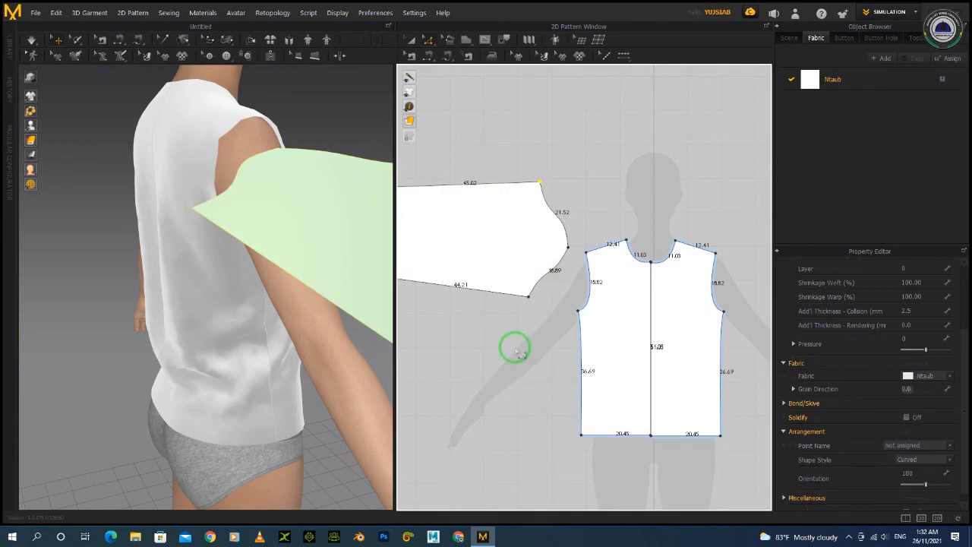
scroll(569, 273, "down", 2)
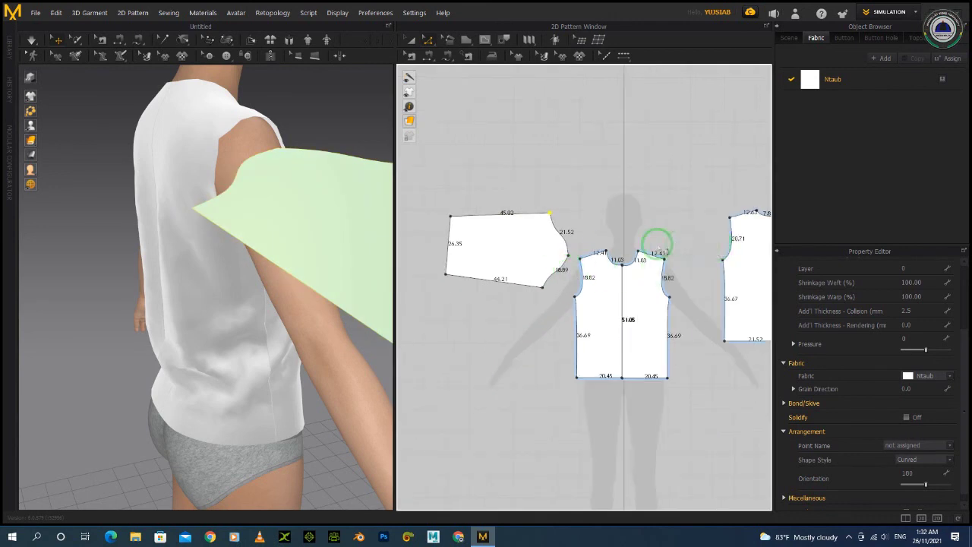
scroll(607, 242, "up", 1)
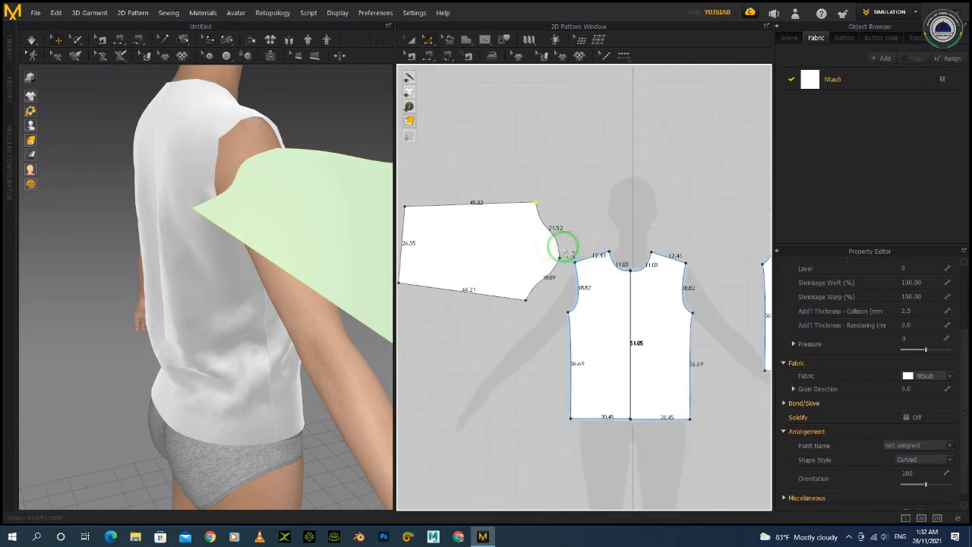
- Adjust the height of the sleeve cap's upper end point until the upper cap curve measures about 21 cm
left_click_drag(534, 201, 536, 198)
right_click(536, 199)
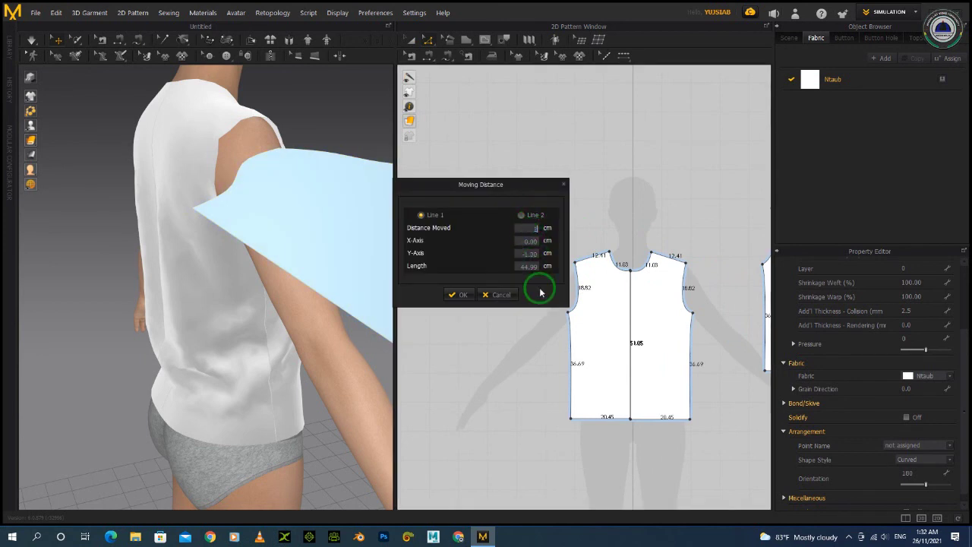
key("Return")
scroll(541, 256, "down", 1)
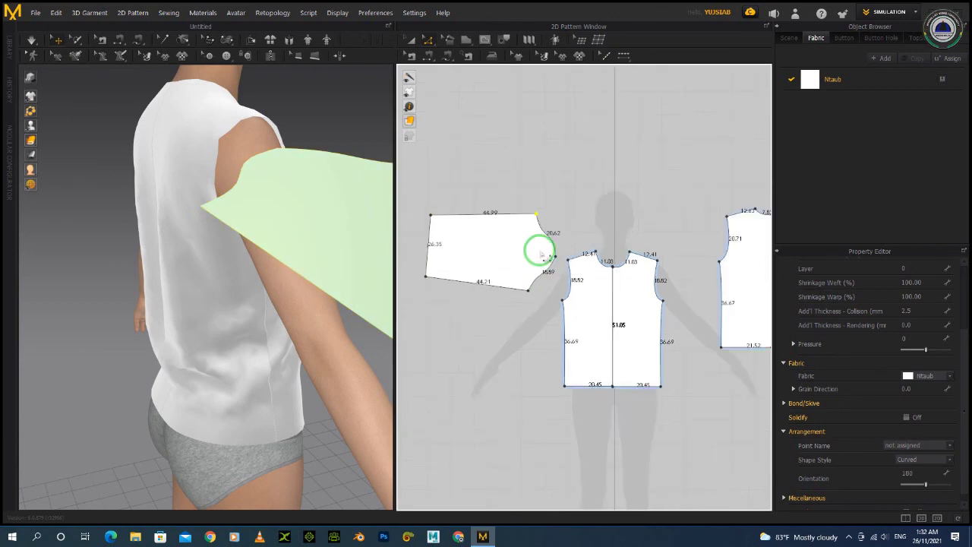
scroll(541, 256, "up", 3)
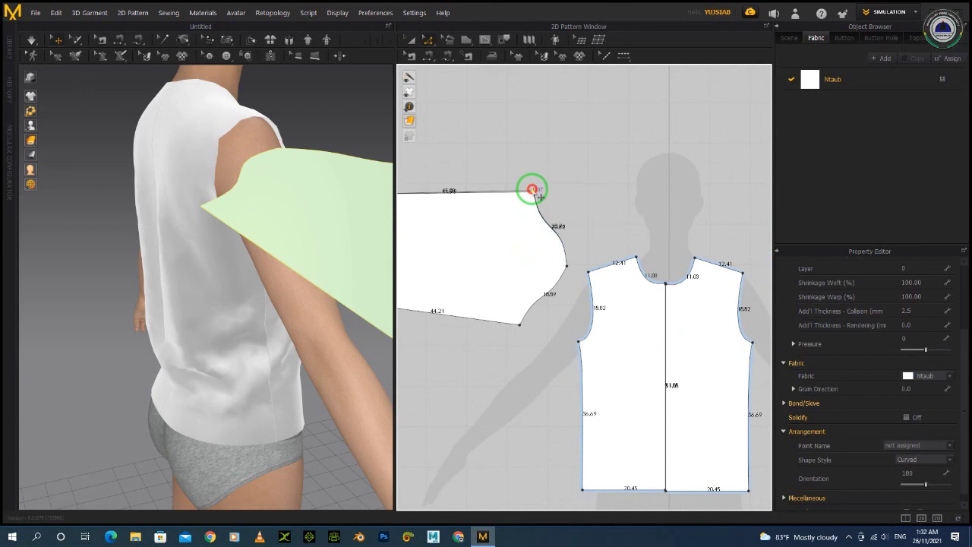
scroll(546, 275, "down", 5)
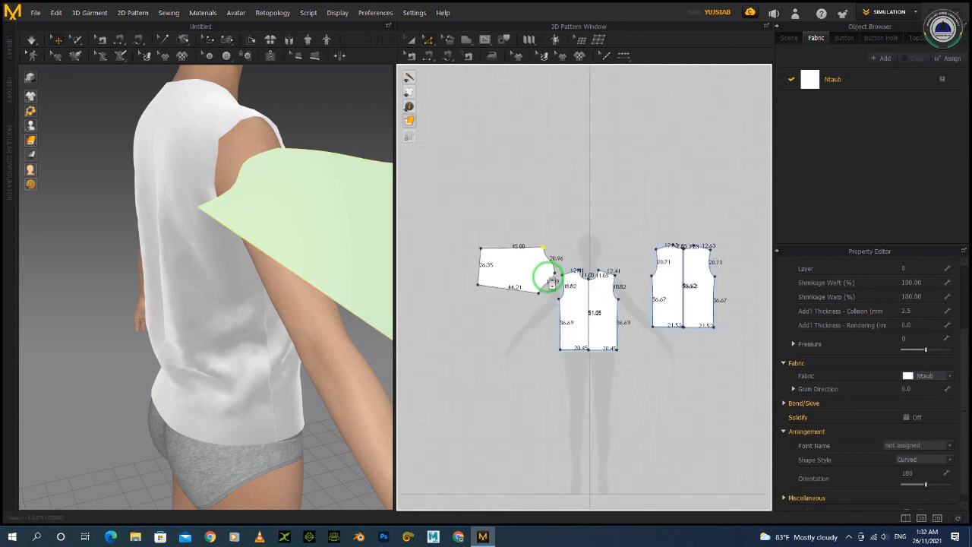
- Rotate the sleeve pattern slightly in 2D until its cuff edge is vertical, and hide the segment lengths
right_click_drag(306, 264, 310, 291)
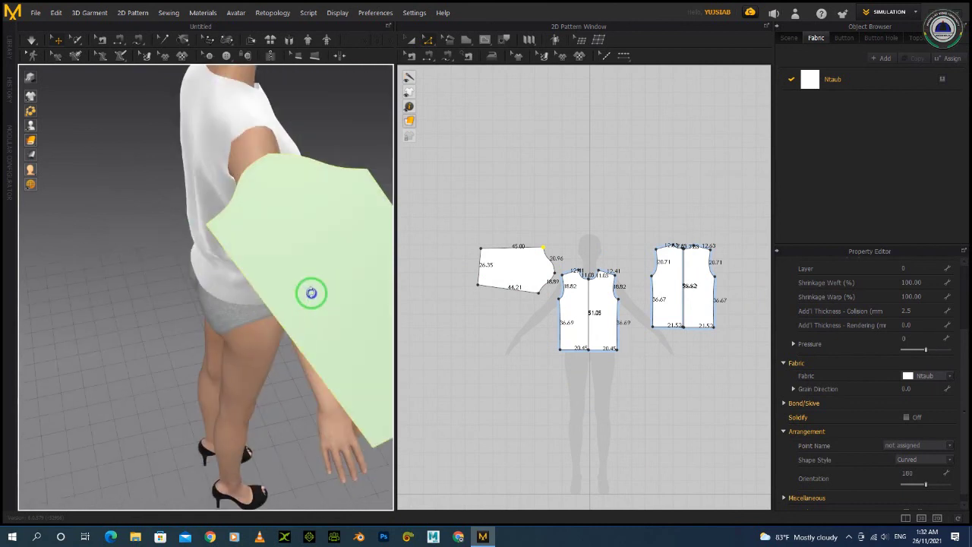
scroll(476, 258, "down", 2)
scroll(476, 258, "up", 2)
left_click(408, 39)
left_click(481, 268)
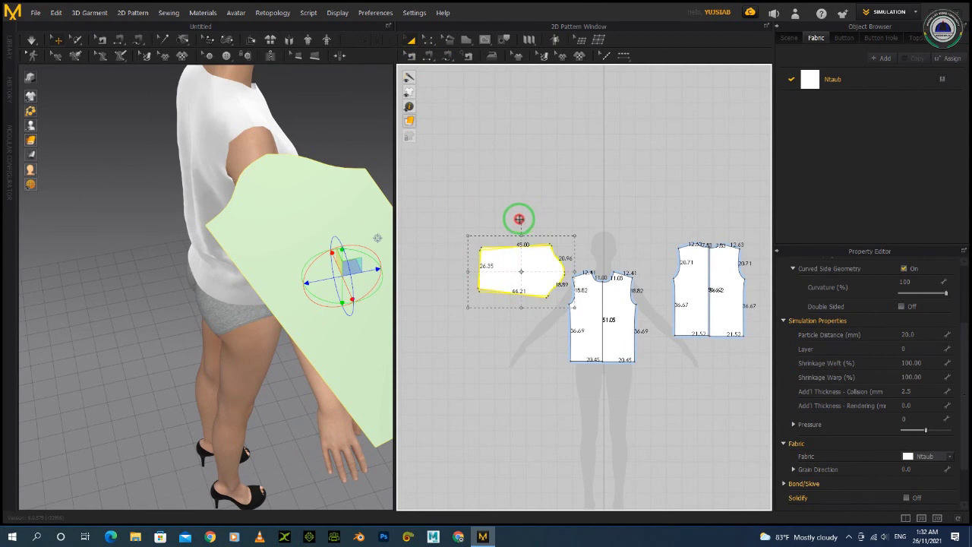
left_click(560, 207)
scroll(549, 245, "down", 2)
scroll(555, 258, "up", 3)
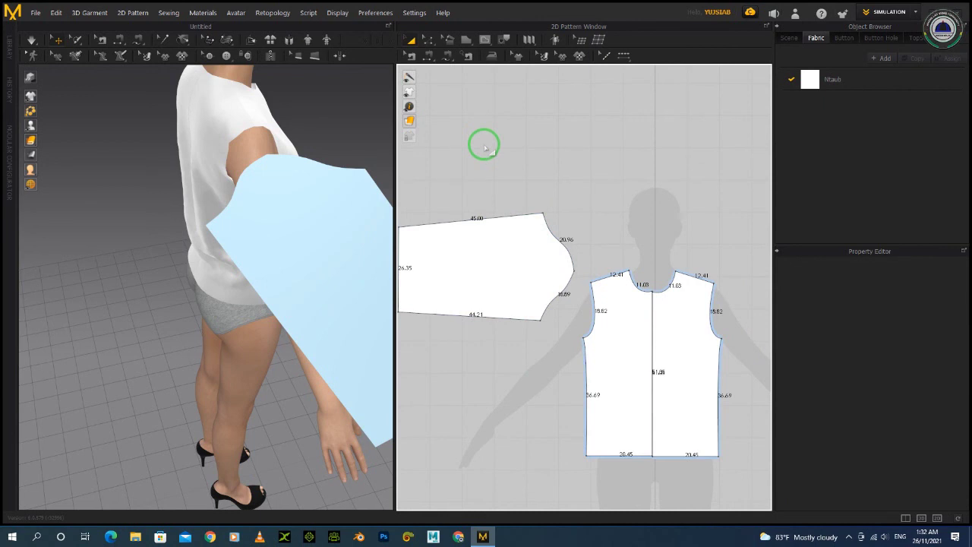
scroll(625, 199, "down", 2)
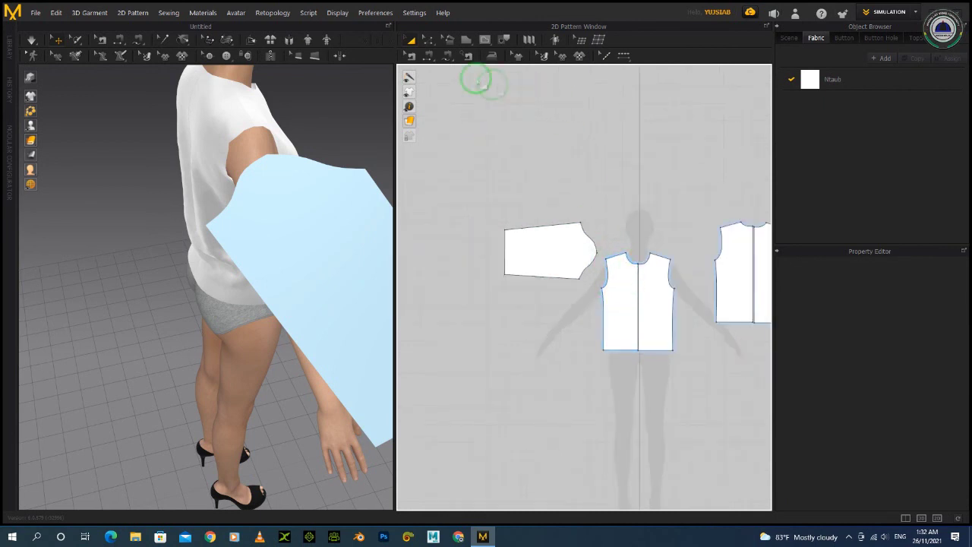
- Sew the sleeve's lower cap curve to the front armhole and its upper cap curve to the matching back armhole
left_click(427, 53)
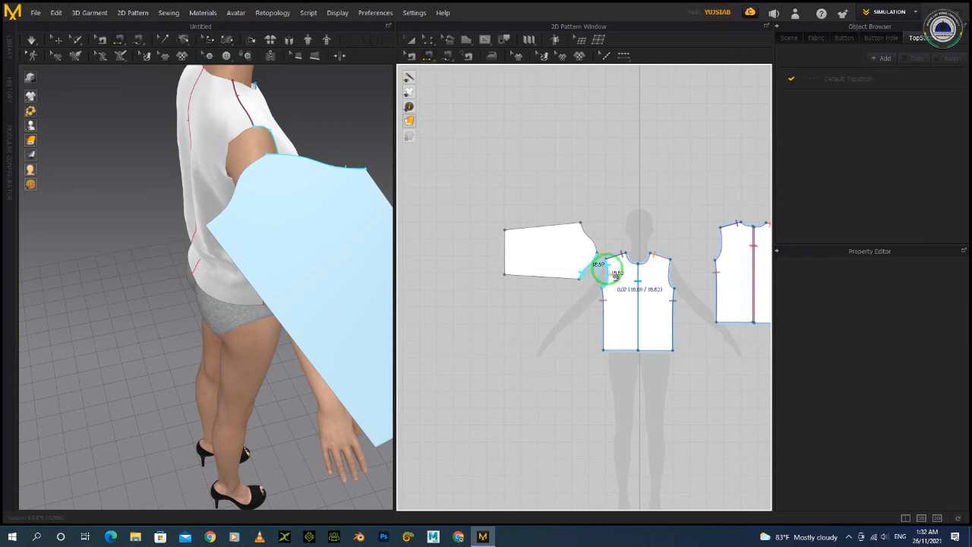
left_click(605, 269)
left_click(588, 228)
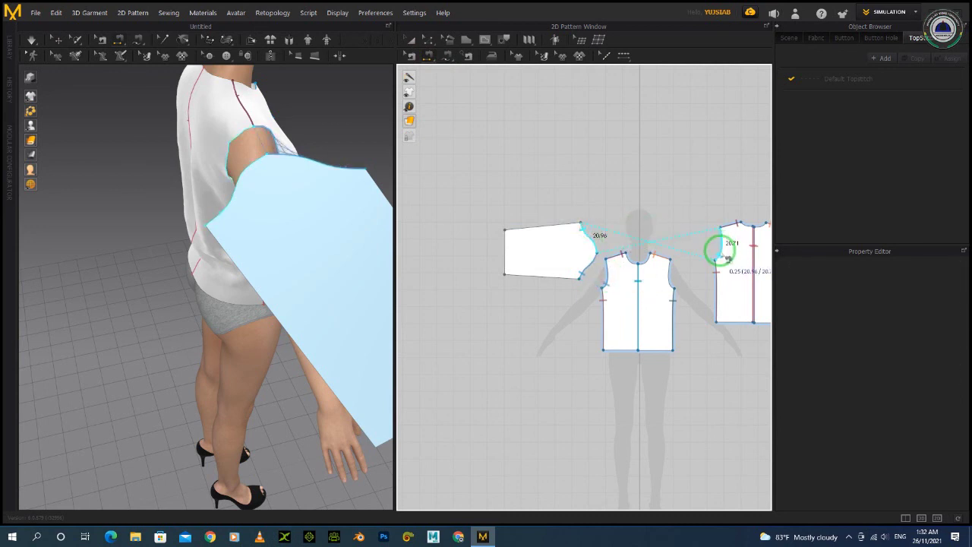
left_click(725, 256)
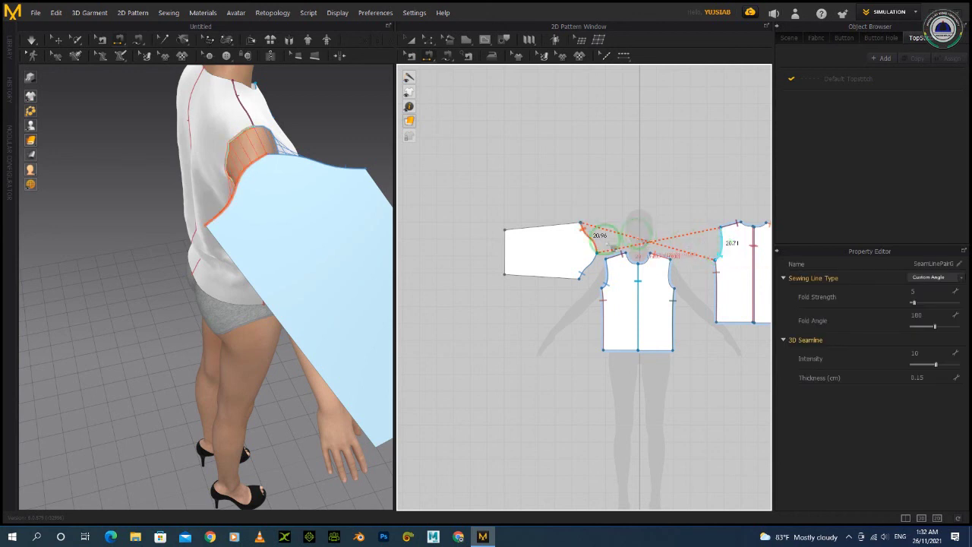
- Tilt the sleeve piece in 3D to follow the avatar's right arm and move it close to the armhole
right_click_drag(237, 237, 165, 260)
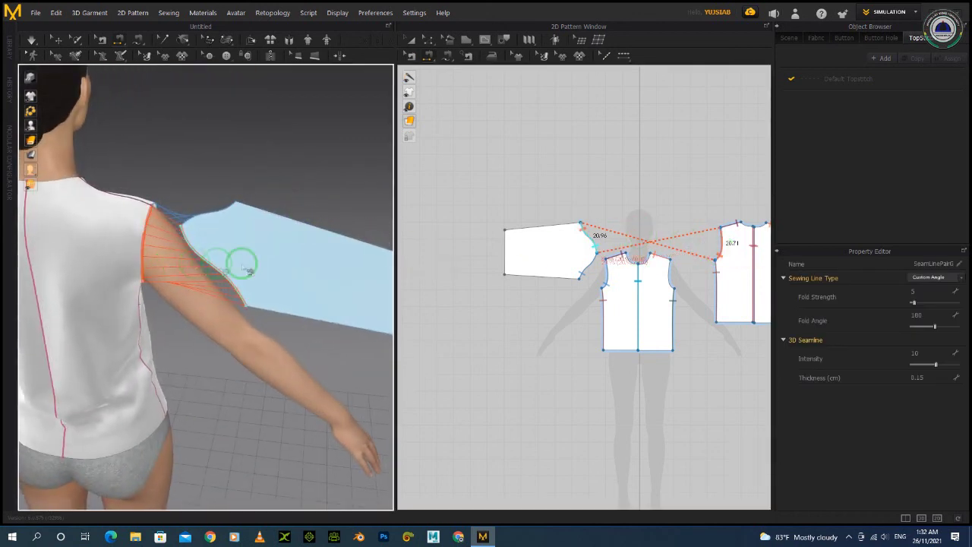
right_click_drag(297, 255, 256, 239)
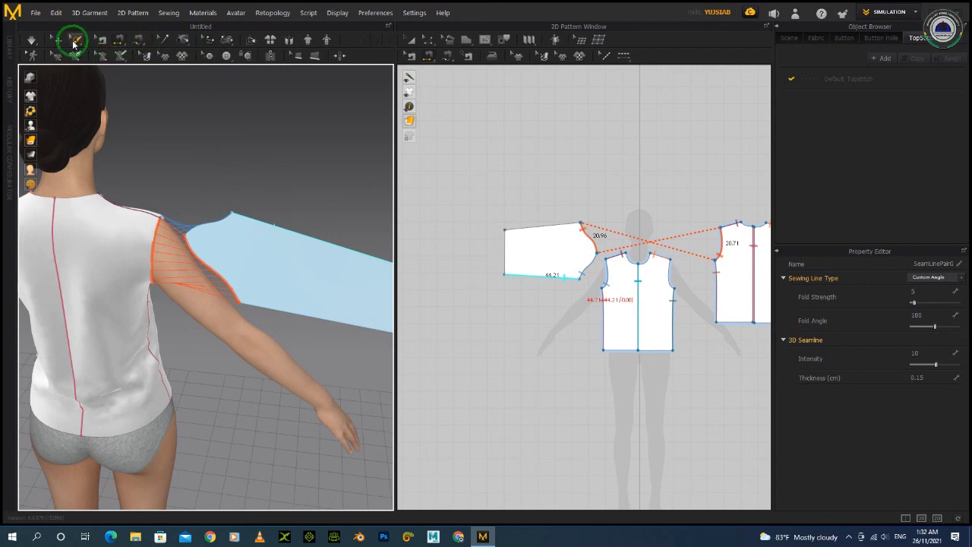
left_click(55, 41)
left_click(238, 266)
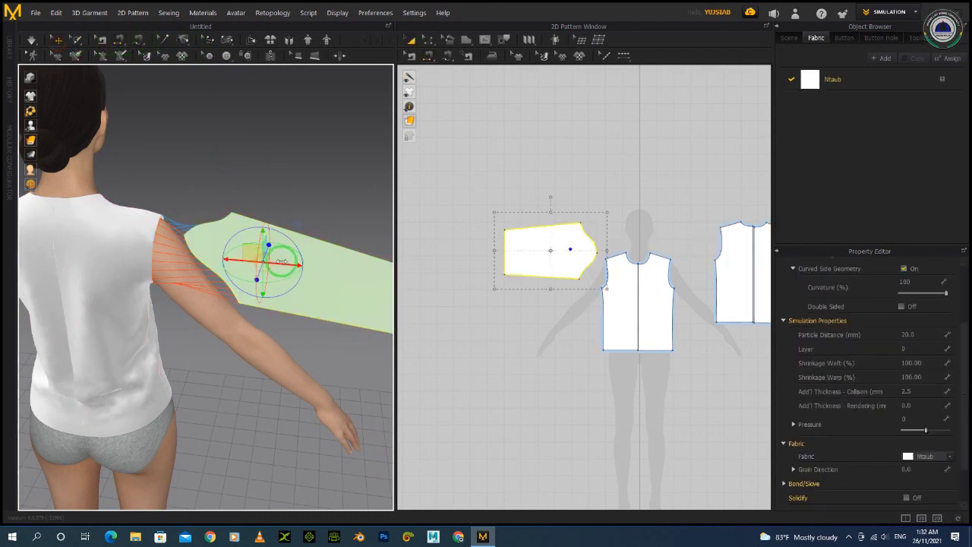
left_click_drag(283, 263, 252, 226)
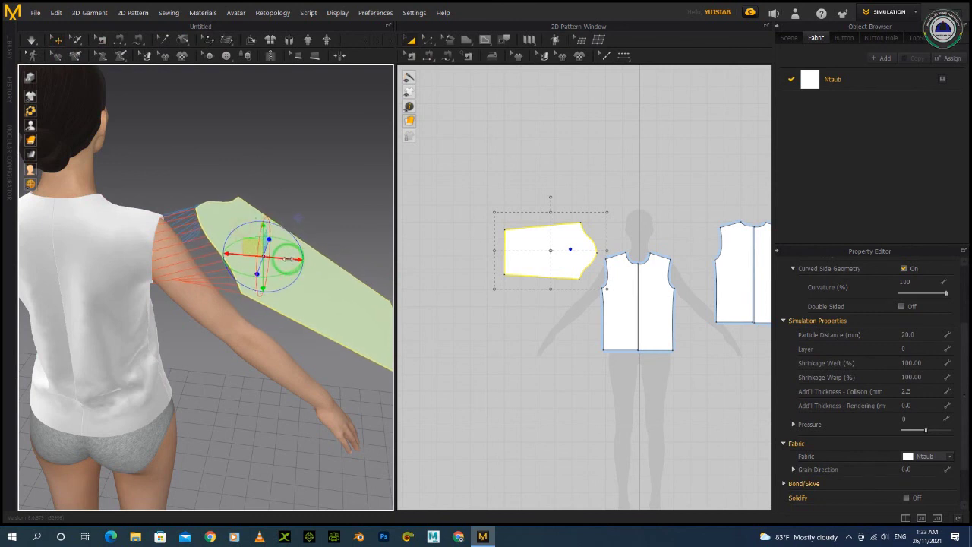
left_click_drag(286, 258, 250, 255)
right_click_drag(250, 256, 147, 271)
scroll(503, 265, "down", 2)
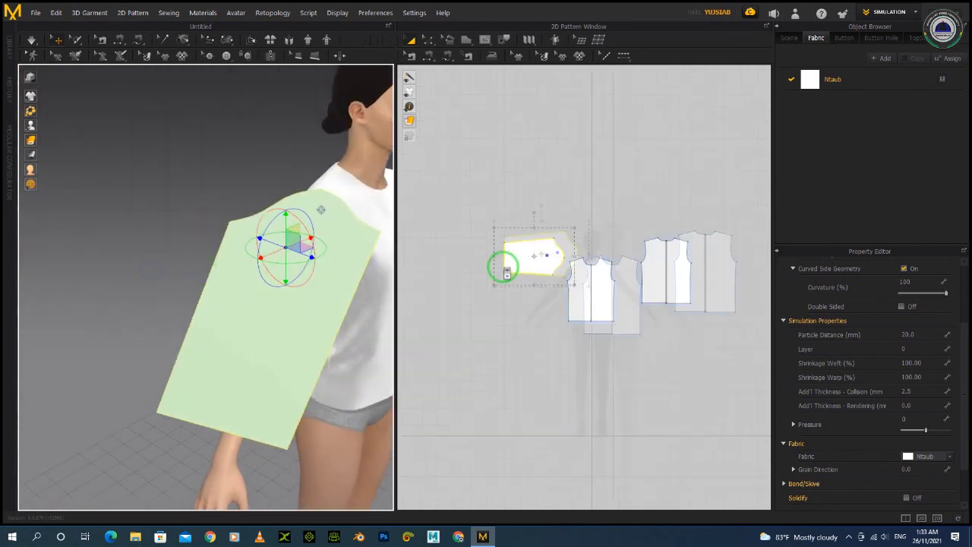
- Unfreeze the sleeve and simulate it so the cap is pulled onto the armhole
right_click(342, 282)
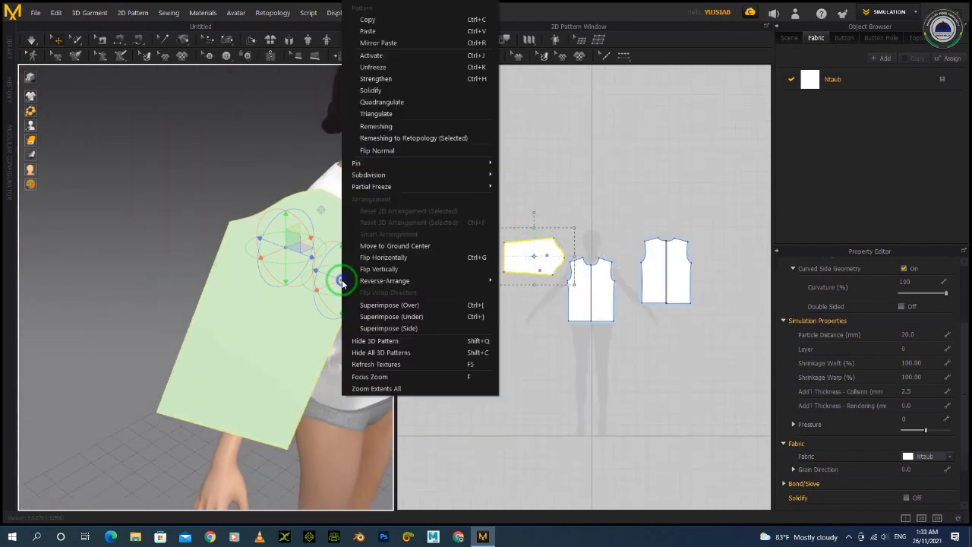
left_click(375, 69)
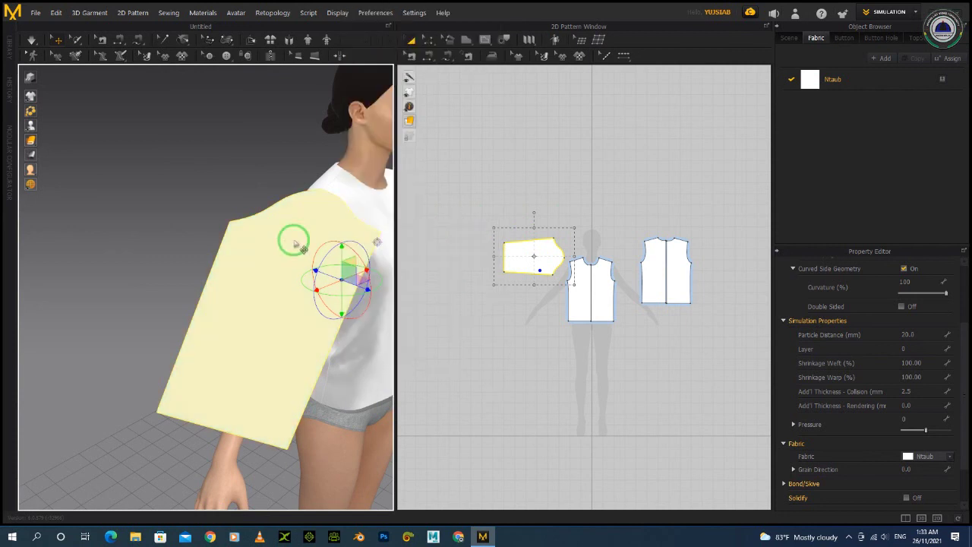
key("space")
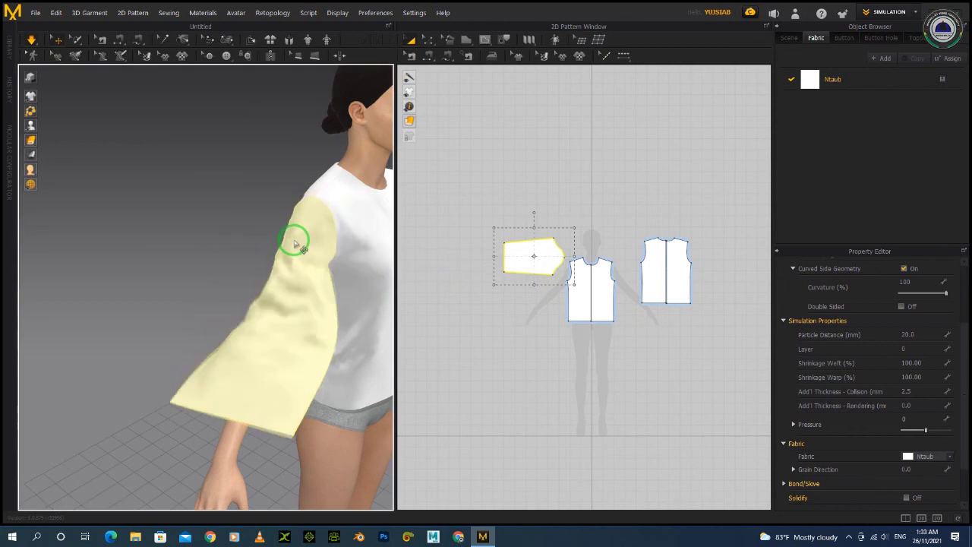
right_click_drag(282, 341, 418, 292)
- Sew the sleeve's two long edges together to close it into a tube
left_click(429, 57)
left_click(516, 241)
left_click(521, 267)
left_click(520, 268)
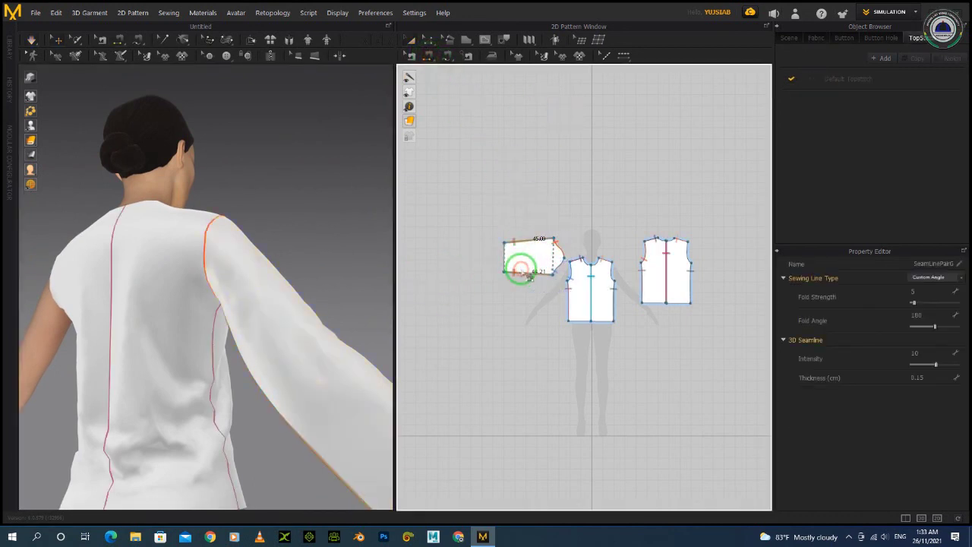
- Simulate the closed sleeve and tug the shirt at the shoulders and chest to settle it on the avatar
right_click_drag(310, 296, 315, 265)
scroll(270, 296, "up", 2)
left_click(290, 290)
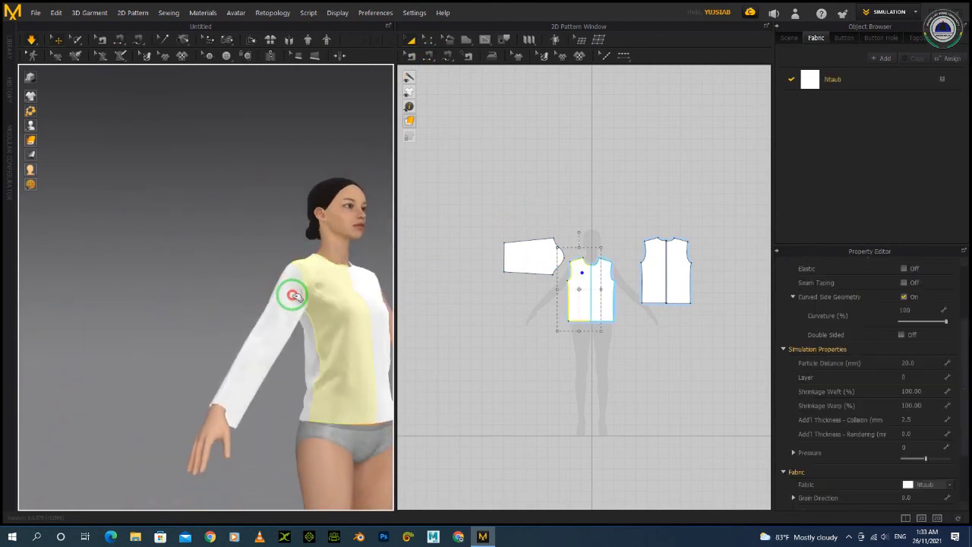
left_click(354, 284)
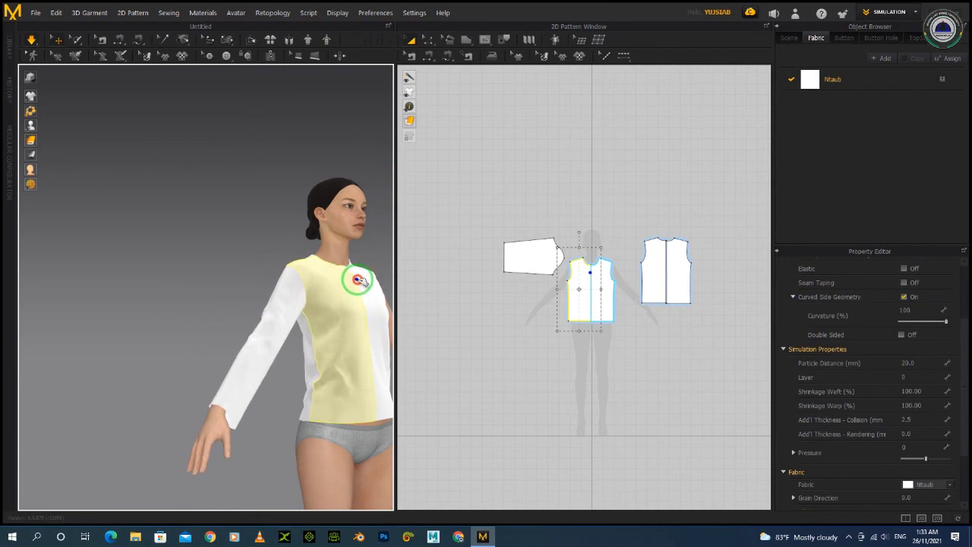
right_click_drag(326, 266, 327, 333)
left_click(267, 261)
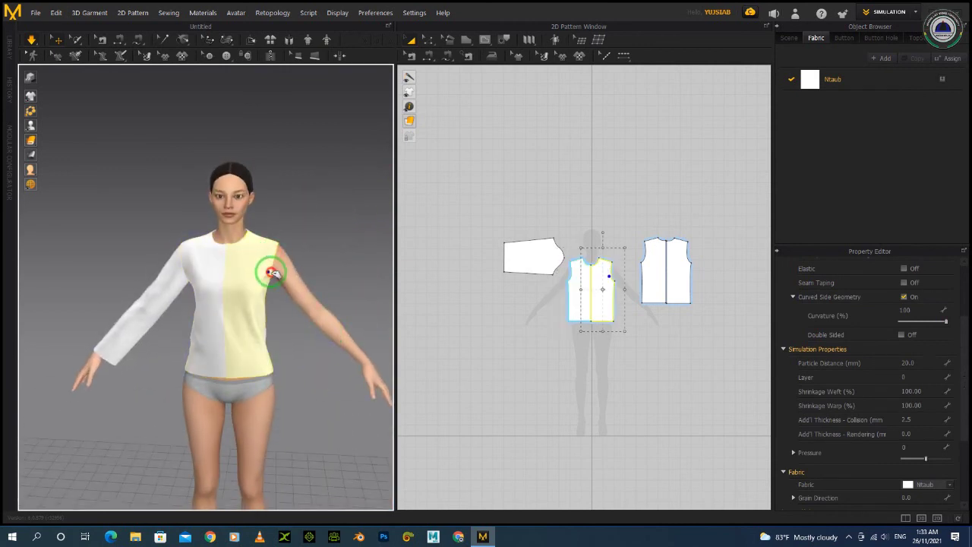
- Shorten the sleeve by moving its whole cuff edge inward toward the cap
left_click(507, 171)
scroll(497, 256, "up", 5)
left_click_drag(517, 262, 546, 260)
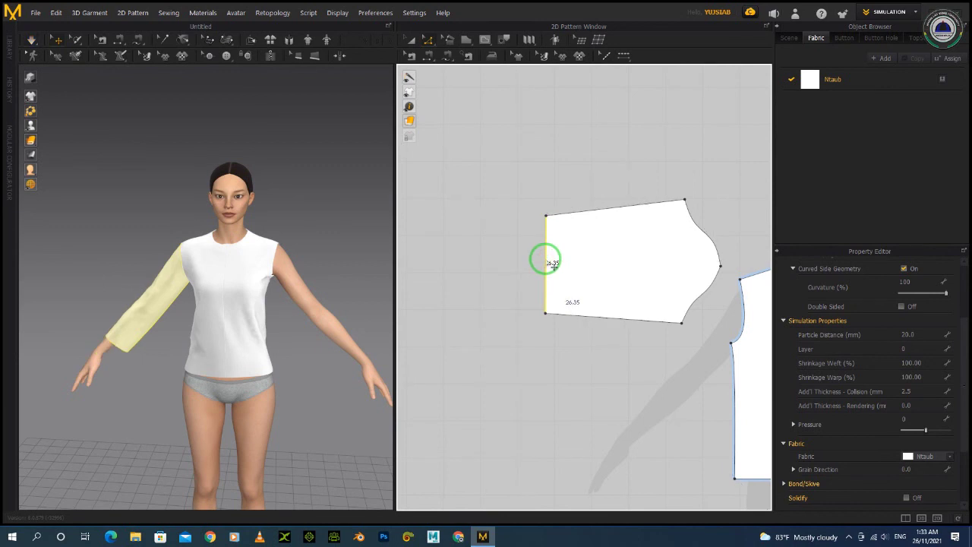
left_click(281, 216)
right_click_drag(281, 216, 203, 260)
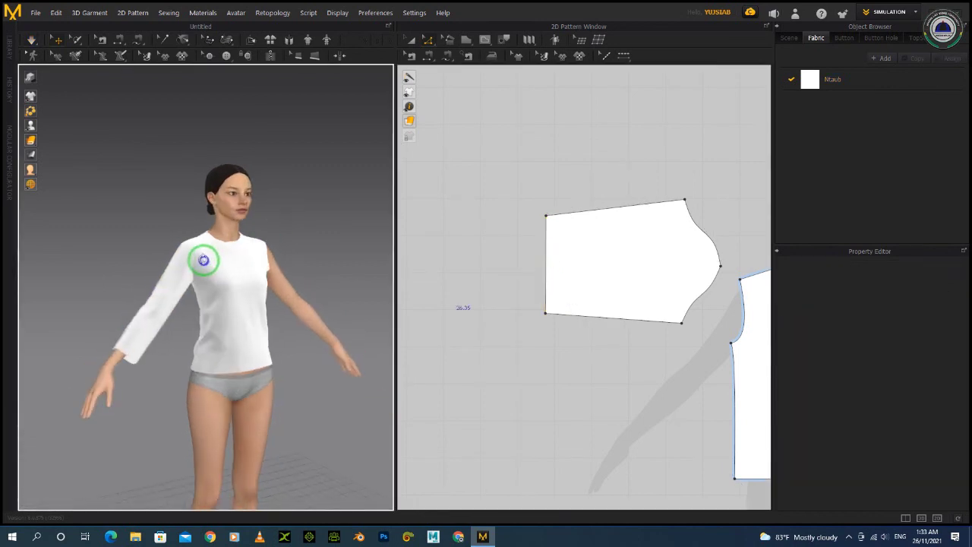
- Create a symmetric copy of the sleeve without sewing and place it on the other side of the front pattern
scroll(503, 254, "down", 3)
left_click(411, 40)
scroll(539, 250, "down", 5)
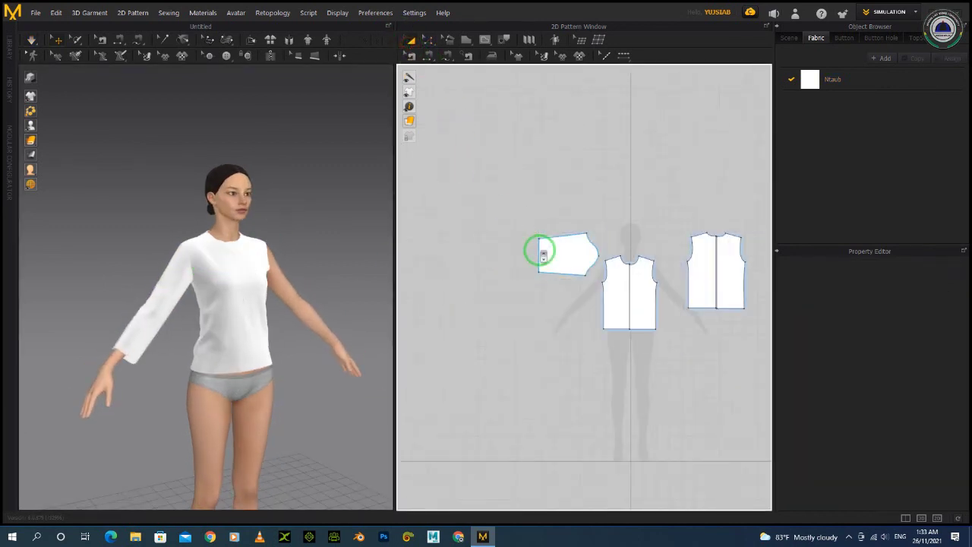
scroll(543, 255, "down", 2)
left_click(554, 256)
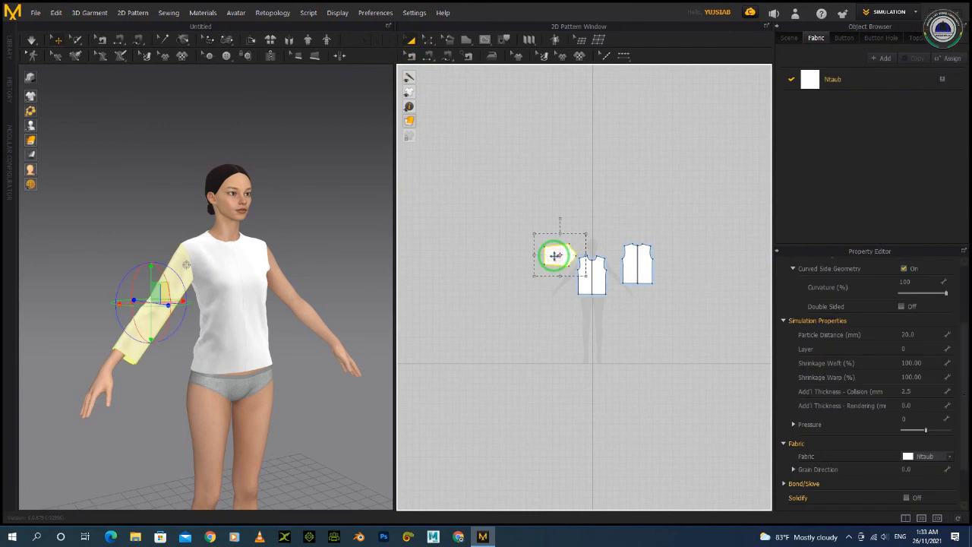
right_click(556, 255)
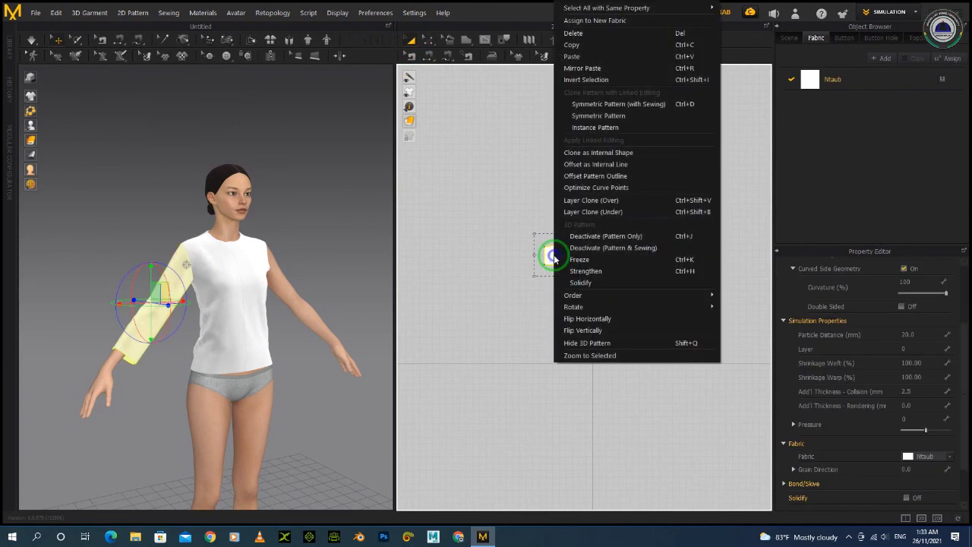
left_click(609, 117)
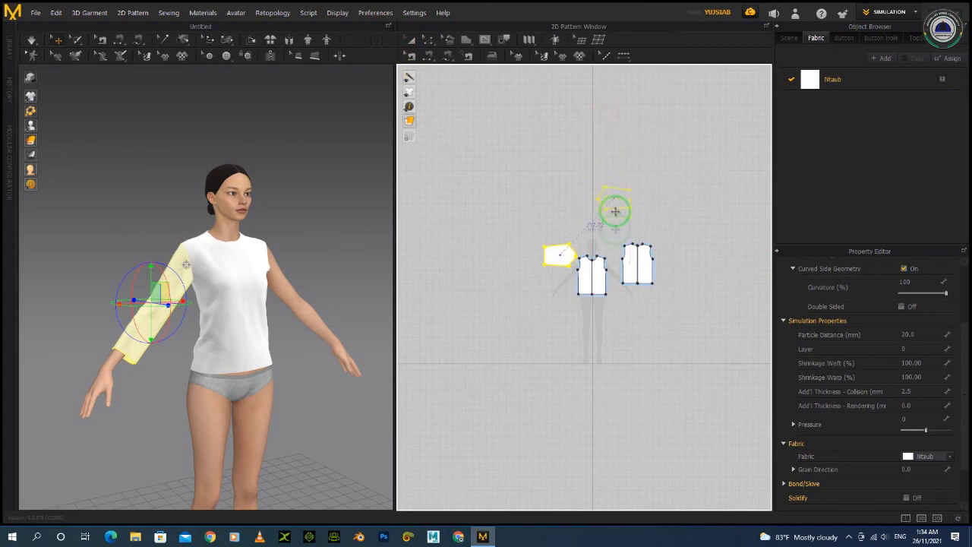
left_click(619, 257)
- Move the mirrored sleeve in 3D onto the avatar's left arm beside the open armhole
right_click_drag(319, 285, 250, 297)
left_click(329, 309)
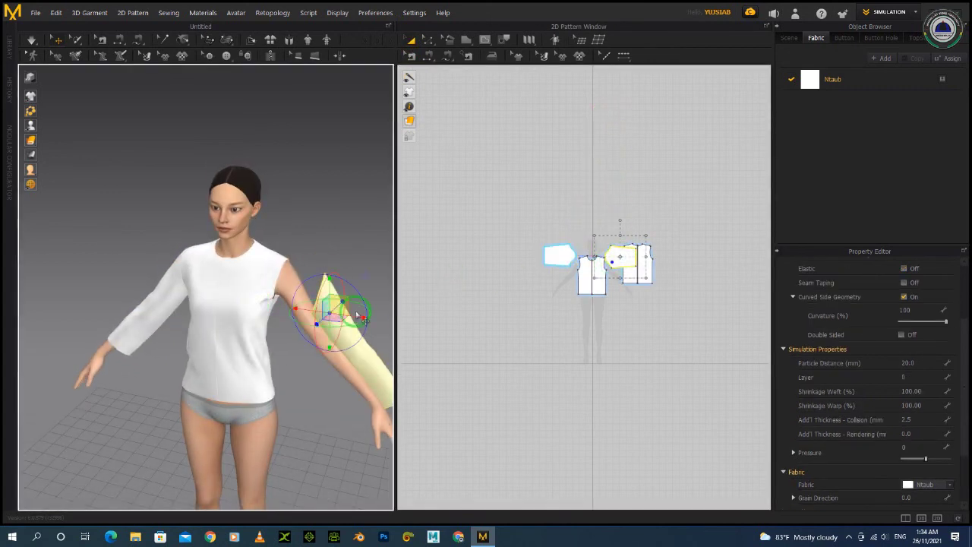
left_click_drag(358, 317, 326, 311)
left_click_drag(301, 277, 324, 303)
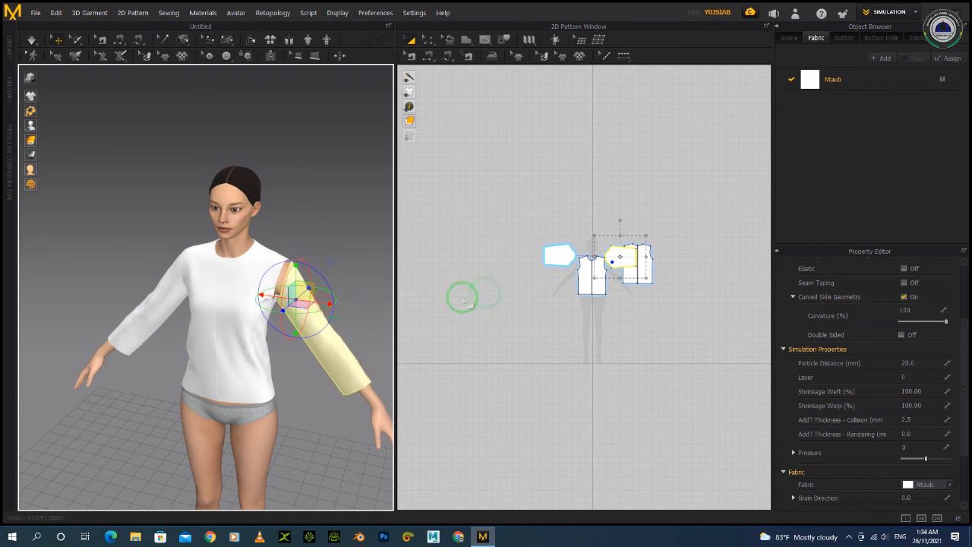
- Sew the mirrored sleeve's lower cap curve to the left front armhole and its upper cap curve to the remaining back armhole
scroll(614, 253, "up", 3)
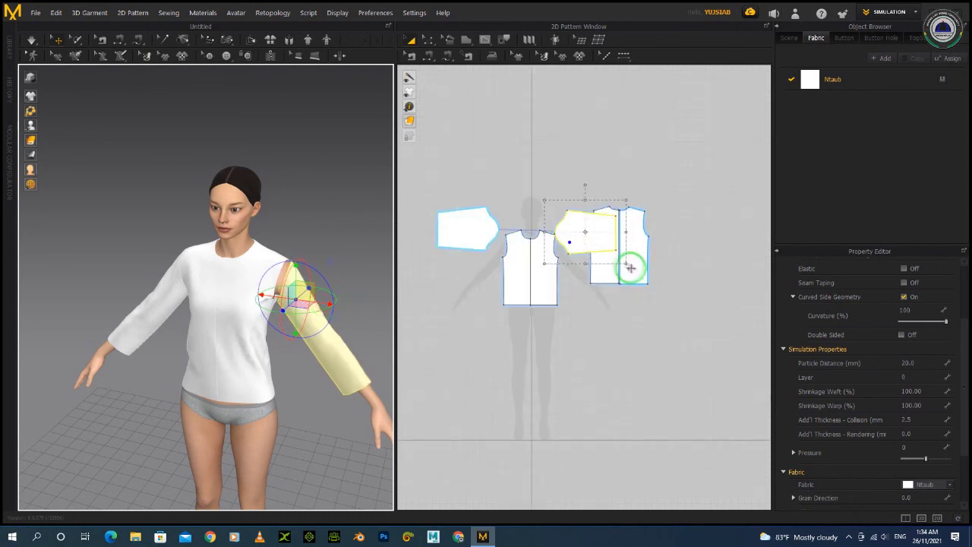
left_click(428, 55)
scroll(520, 227, "up", 5)
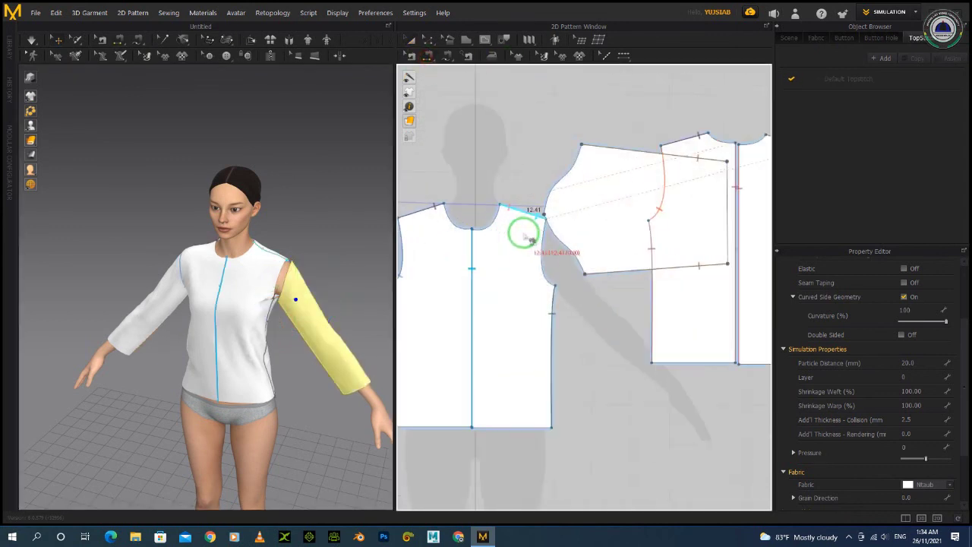
left_click(575, 257)
left_click(537, 261)
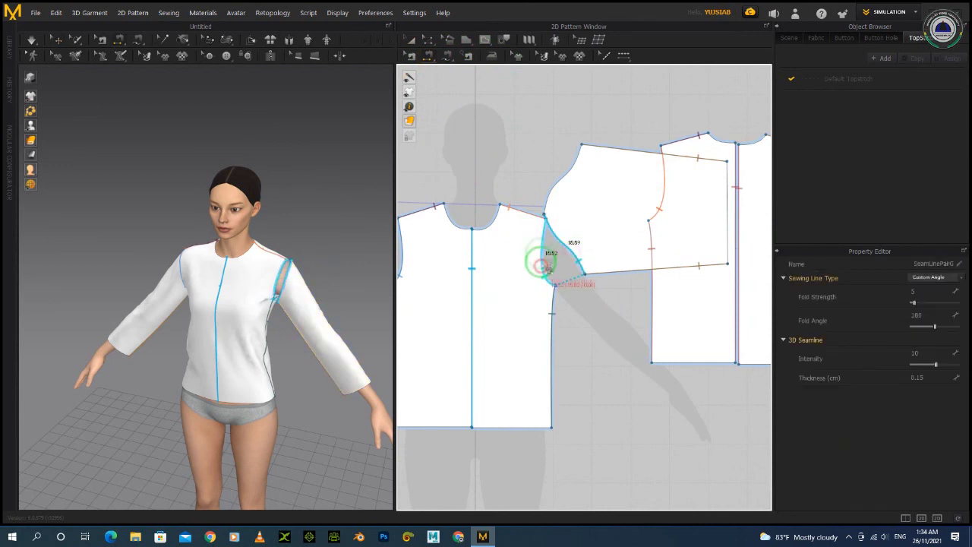
left_click(557, 177)
scroll(668, 174, "down", 4)
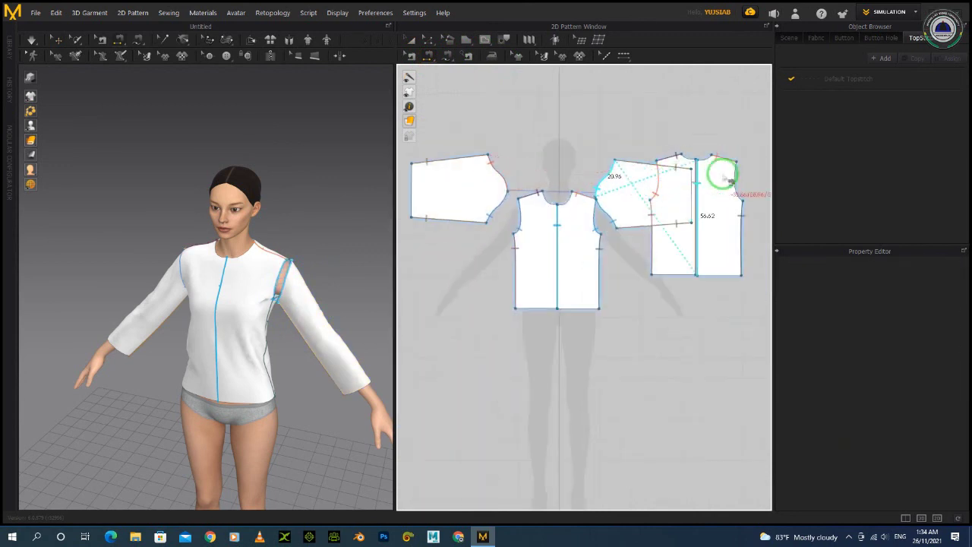
left_click(737, 179)
- Simulate the shirt with both sleeves and tug the front panels at the shoulder and hem to even out the drape
key("space")
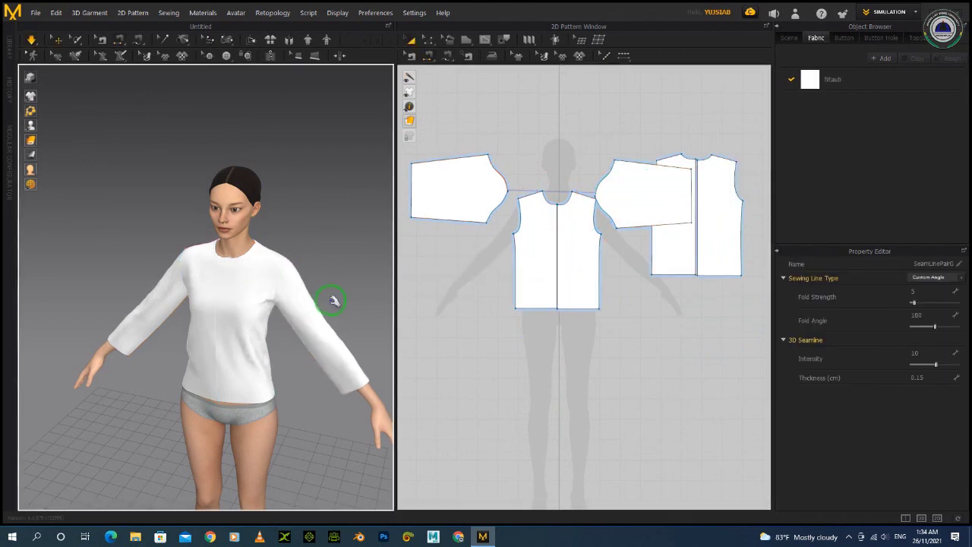
right_click_drag(256, 310, 227, 278)
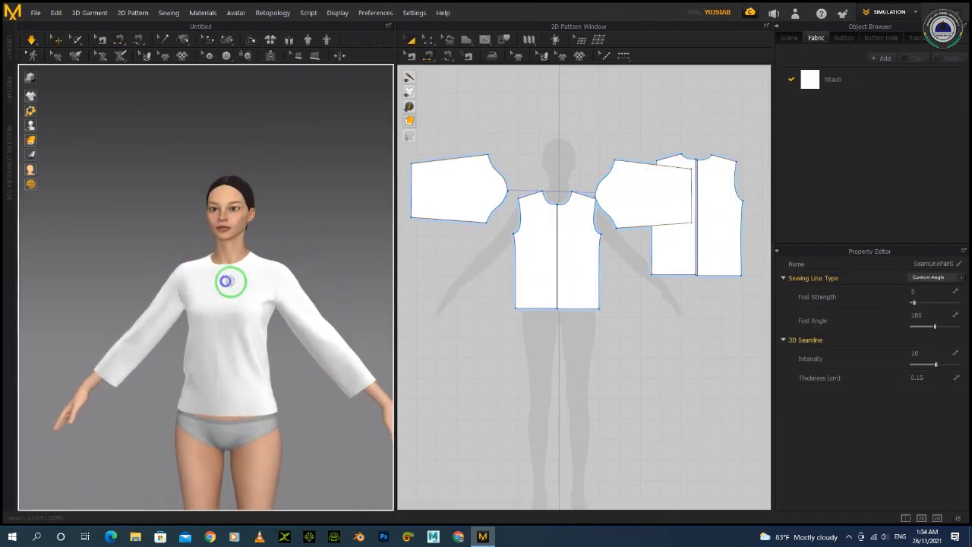
left_click(268, 256)
mouse_move(267, 256)
left_mouse_down()
mouse_move(278, 269)
mouse_move(257, 259)
left_mouse_up()
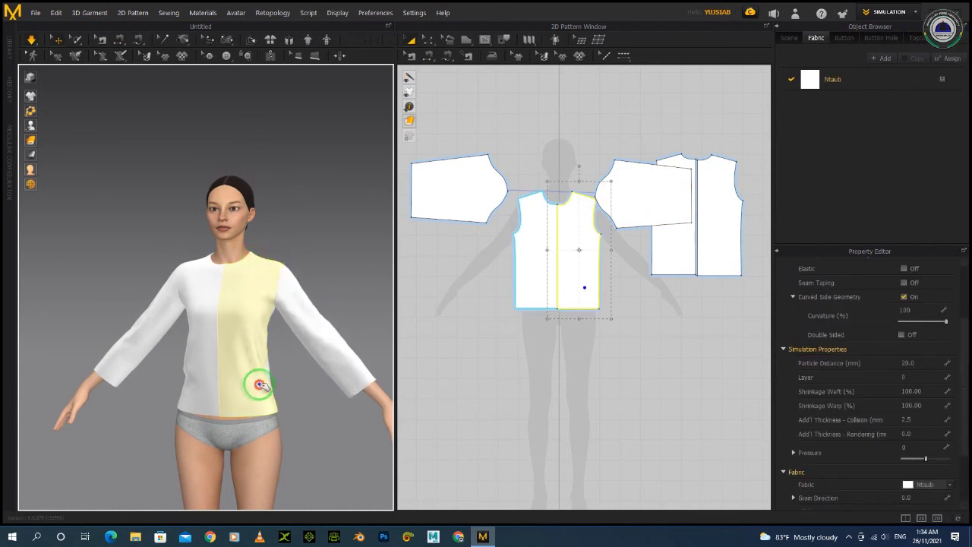
left_click(198, 390)
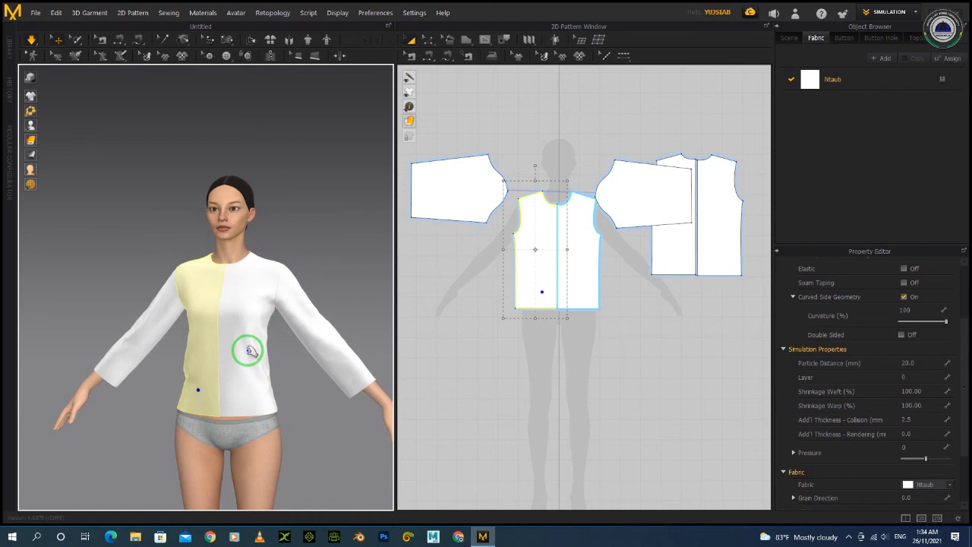
scroll(202, 317, "down", 3)
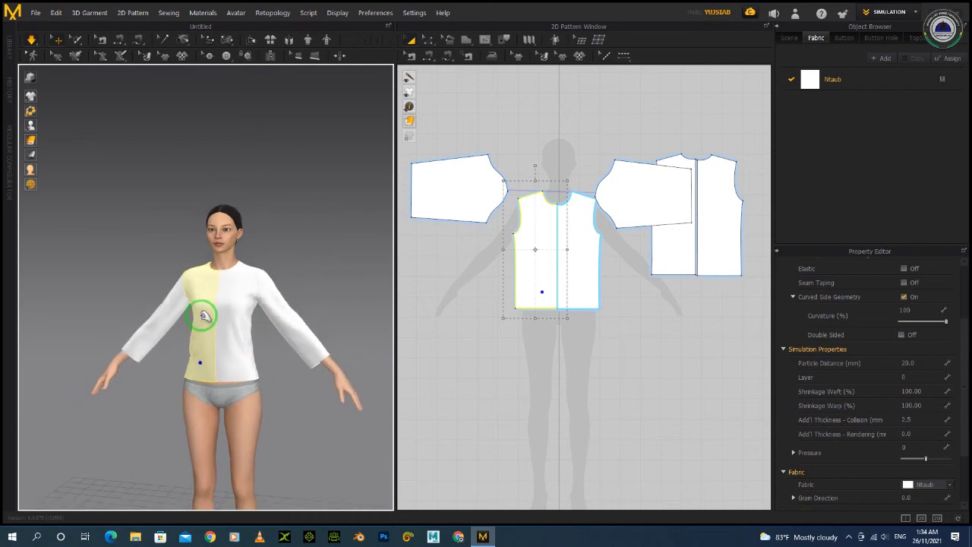